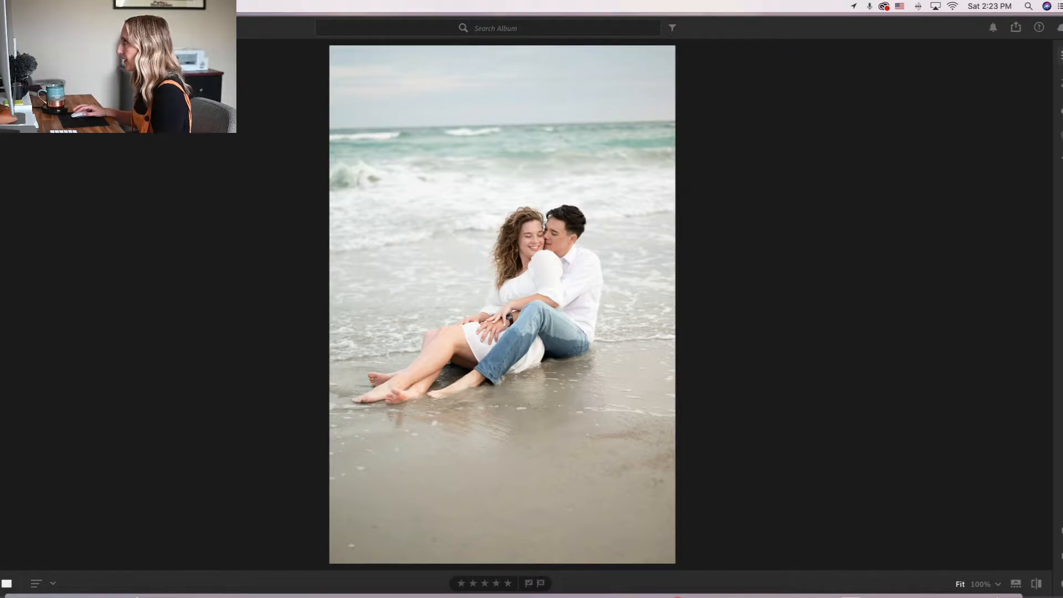
Step: Compare the Mastin Labs Fujicolor Original film looks on the beach photo and apply 1c. Fuji 400H Blue
{"action": "key", "text": "e"}
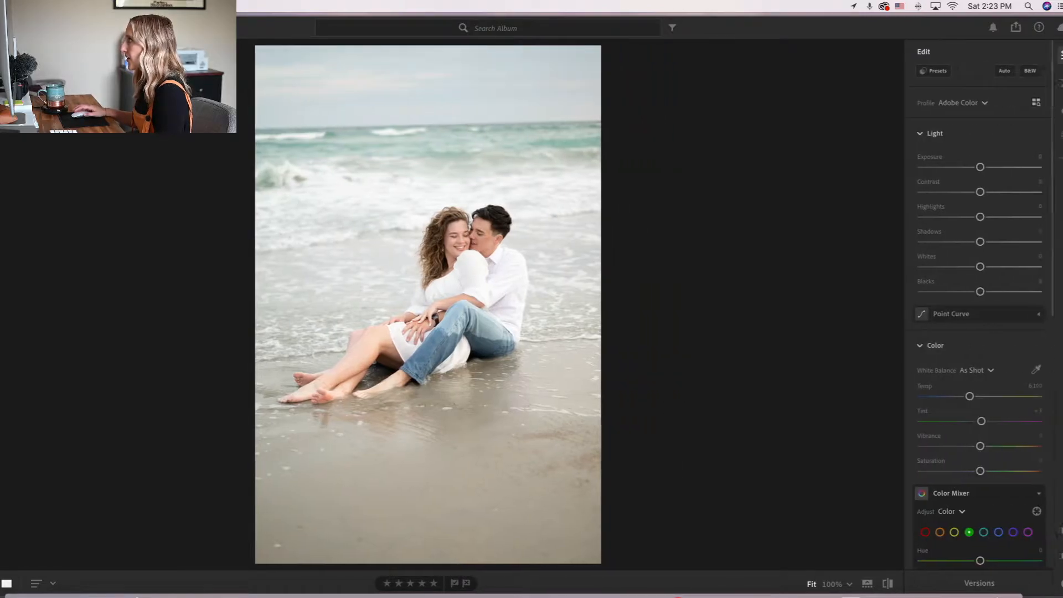
{"action": "left_click", "coordinate": [936, 73]}
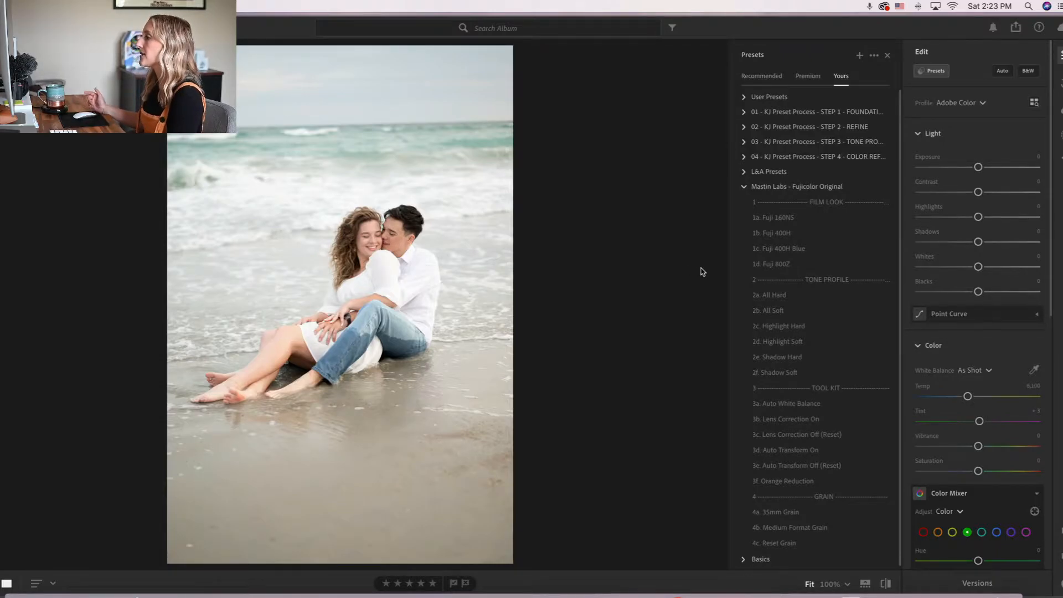
{"action": "left_click", "coordinate": [764, 219]}
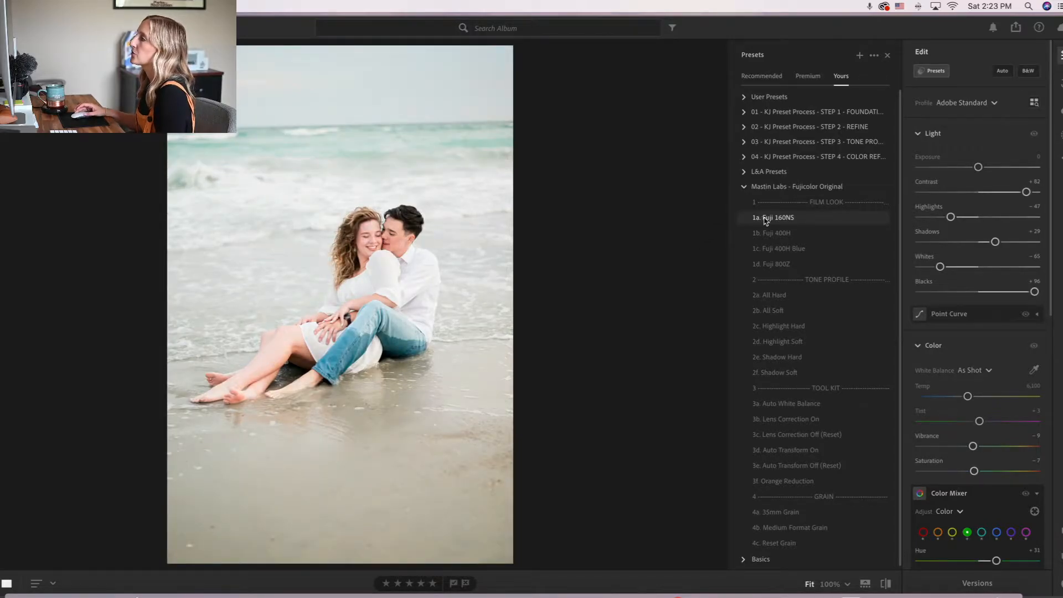
{"action": "left_click", "coordinate": [824, 232]}
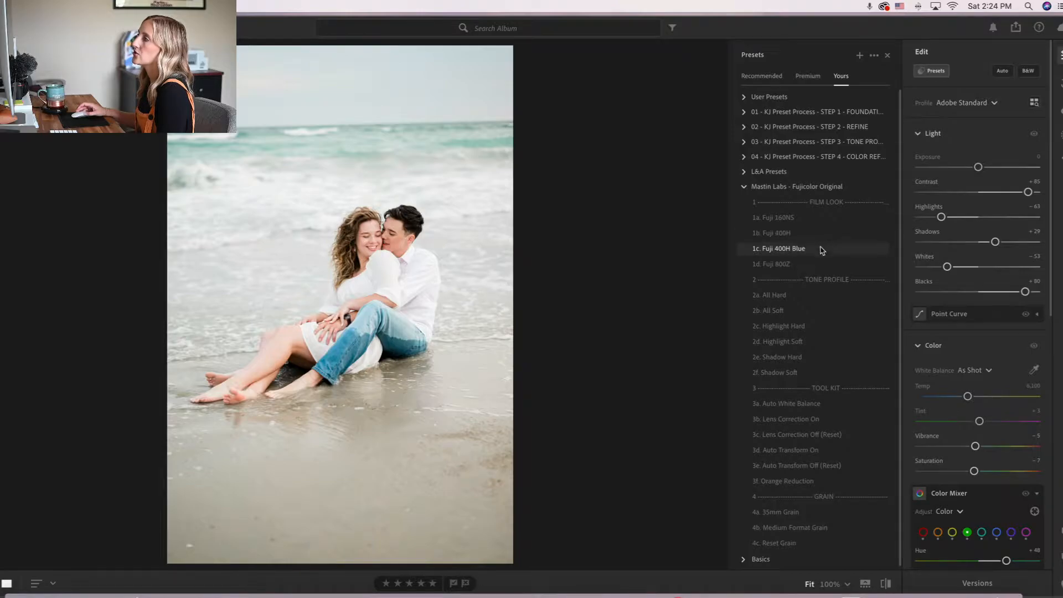
{"action": "left_click", "coordinate": [822, 250]}
{"action": "left_click", "coordinate": [817, 266]}
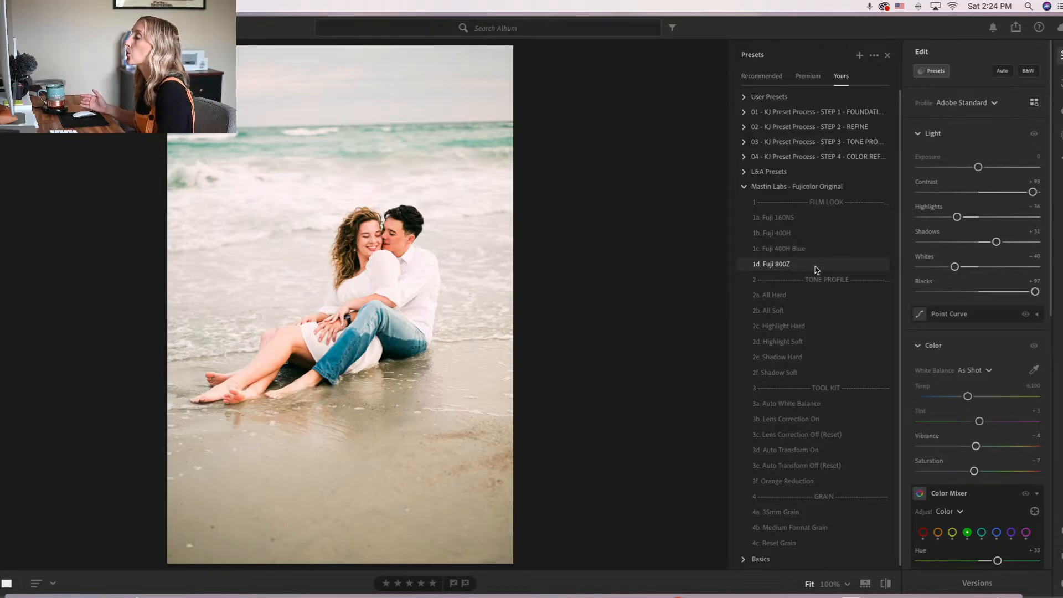
{"action": "left_click", "coordinate": [818, 253]}
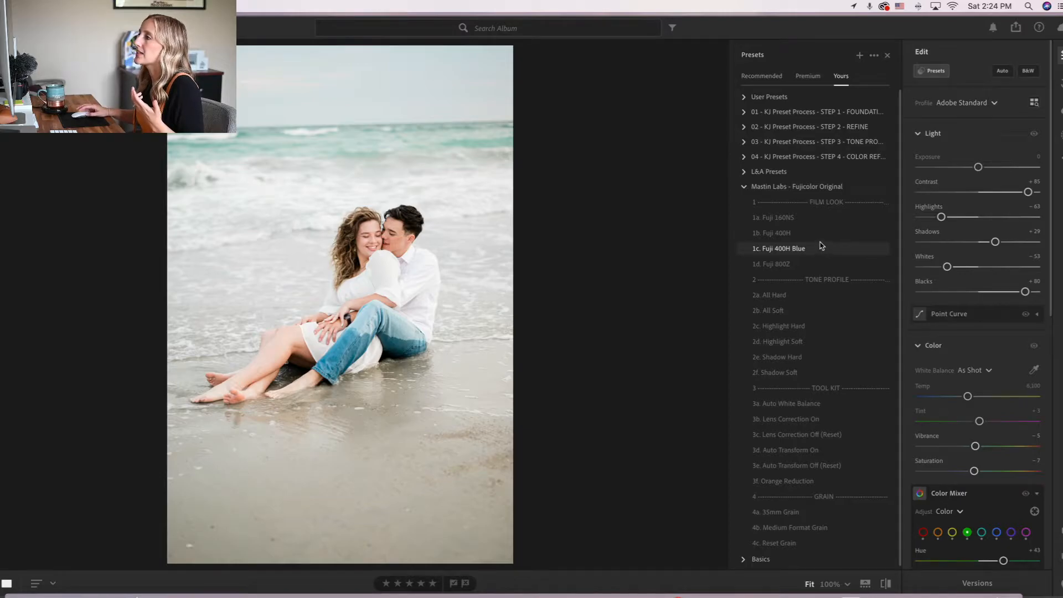
{"action": "left_click", "coordinate": [823, 237]}
{"action": "left_click", "coordinate": [822, 250]}
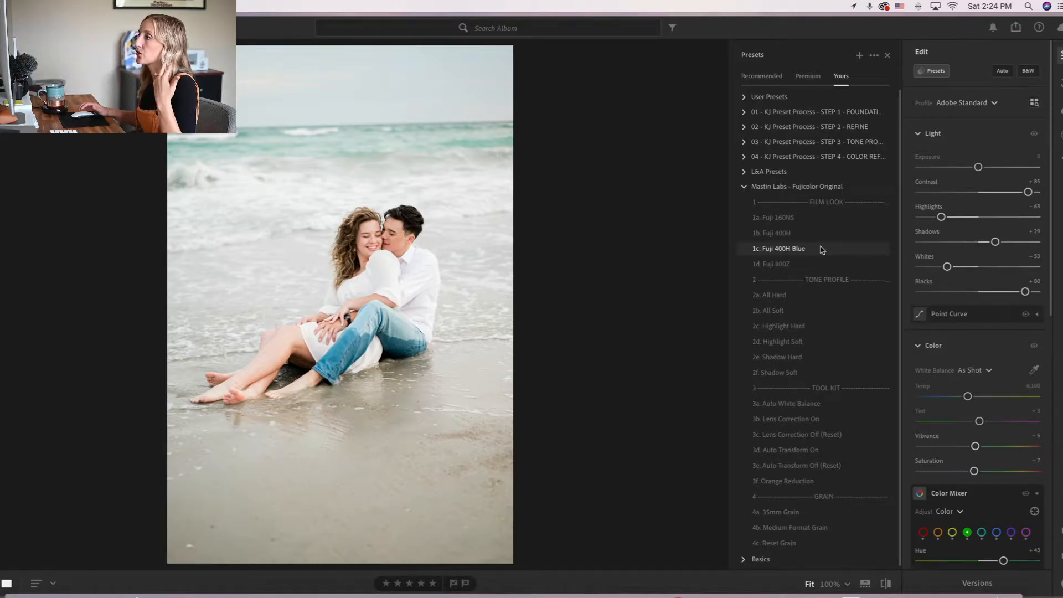
{"action": "left_click", "coordinate": [811, 237]}
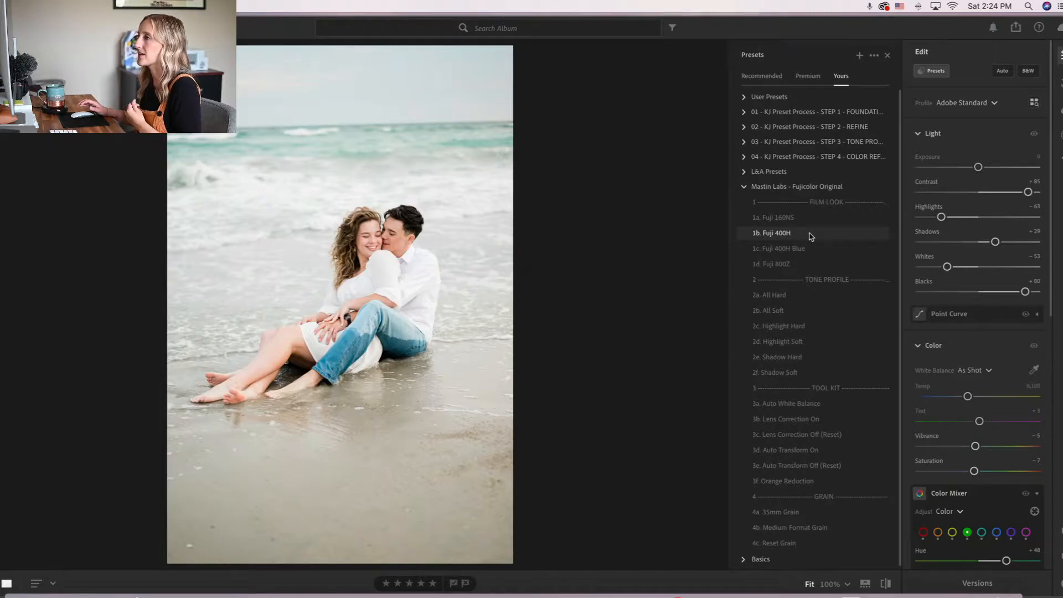
{"action": "left_click", "coordinate": [807, 250]}
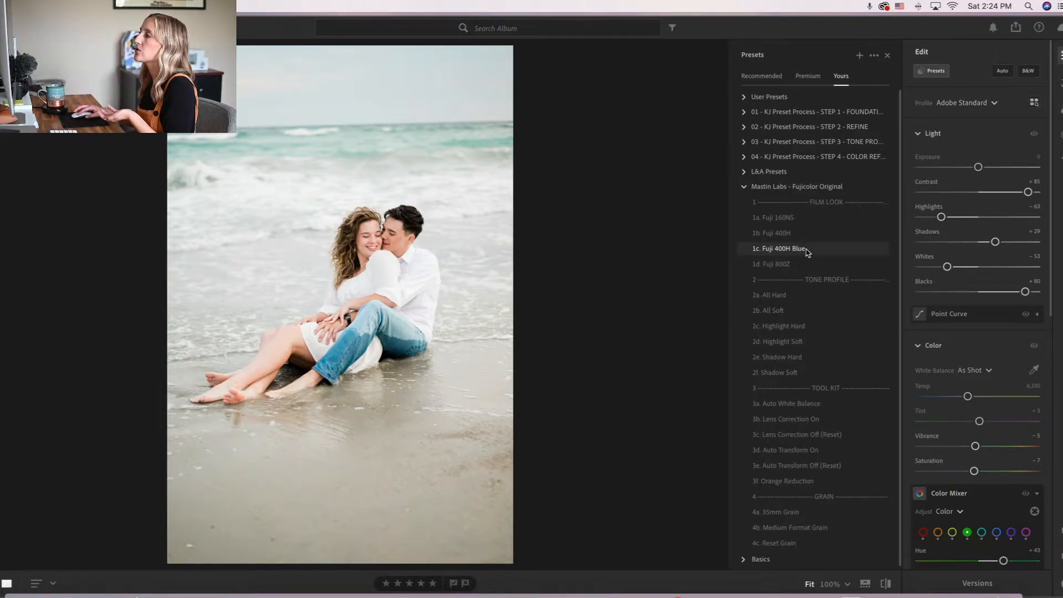
{"action": "left_click", "coordinate": [807, 250]}
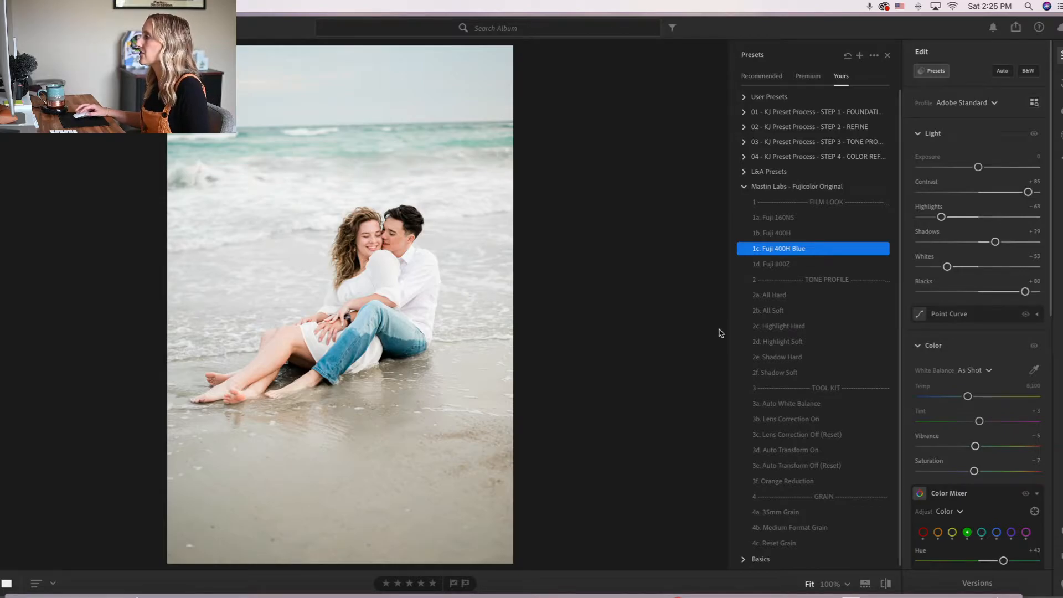
Step: Apply the presets 2d. Highlight Soft, 3a. Auto White Balance, 3b. Lens Correction On and 3d. Auto Transform On to the beach photo
{"action": "left_click", "coordinate": [763, 346]}
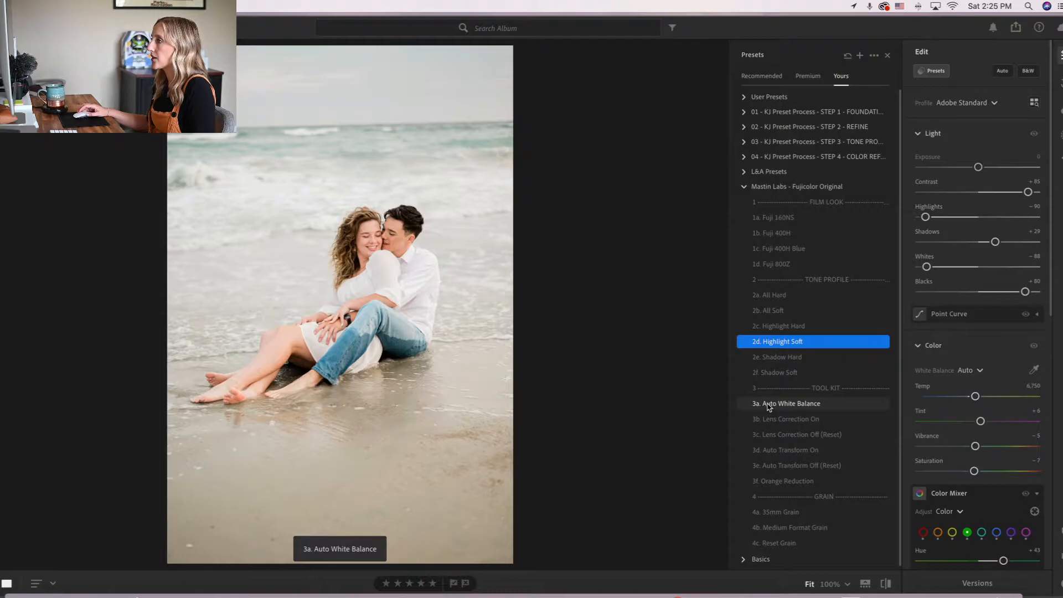
{"action": "left_click", "coordinate": [798, 410]}
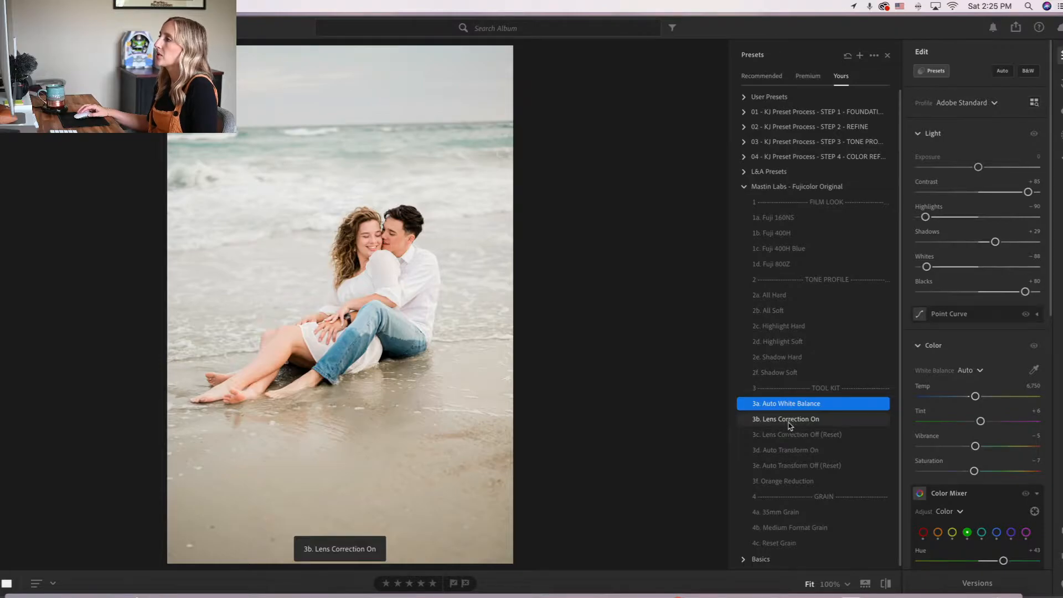
{"action": "left_click", "coordinate": [774, 422]}
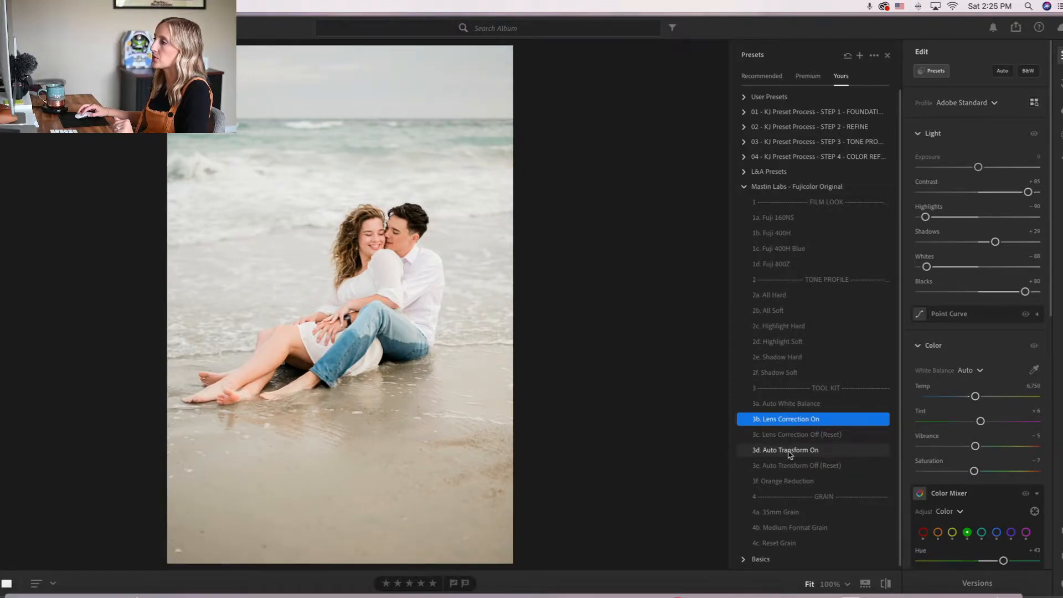
{"action": "left_click", "coordinate": [770, 451]}
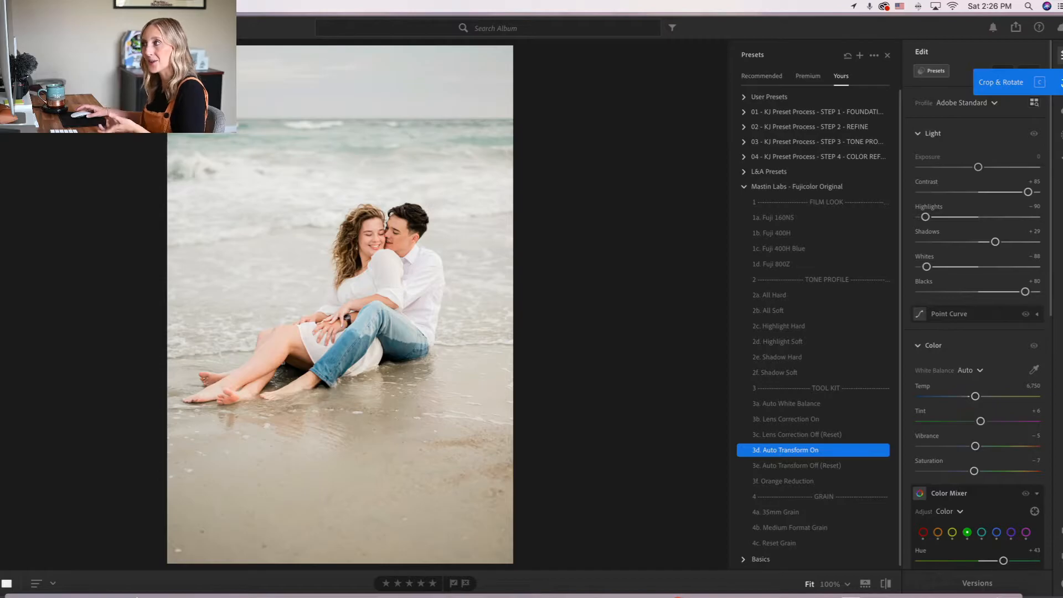
Step: Crop the beach photo slightly tighter around the couple at the original aspect ratio and straighten it by -0.17
{"action": "left_click", "coordinate": [1059, 82]}
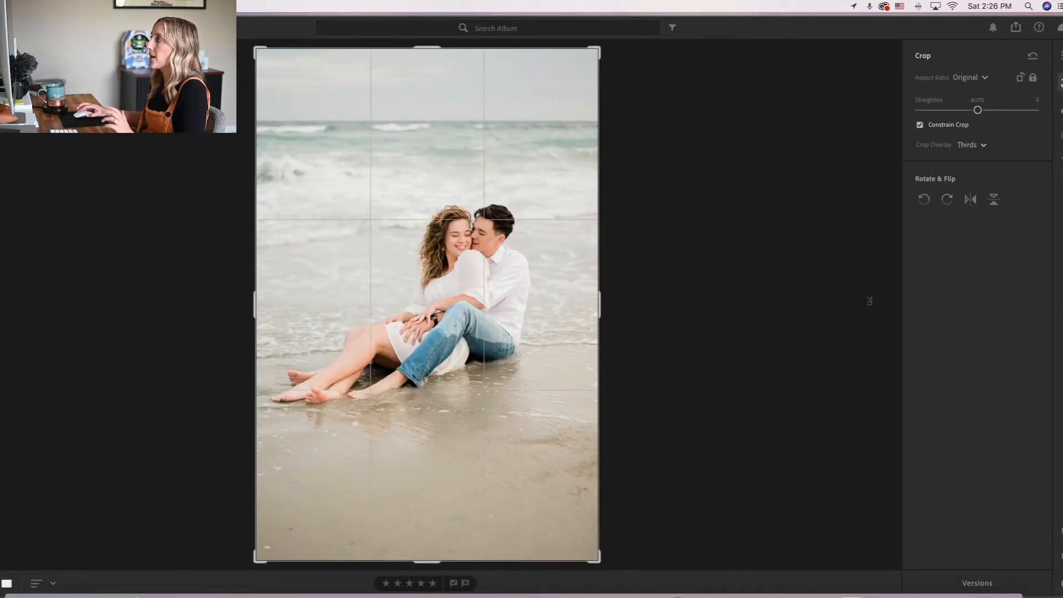
{"action": "left_click_drag", "start_coordinate": [594, 560], "coordinate": [570, 518]}
{"action": "left_click_drag", "start_coordinate": [487, 366], "coordinate": [526, 473]}
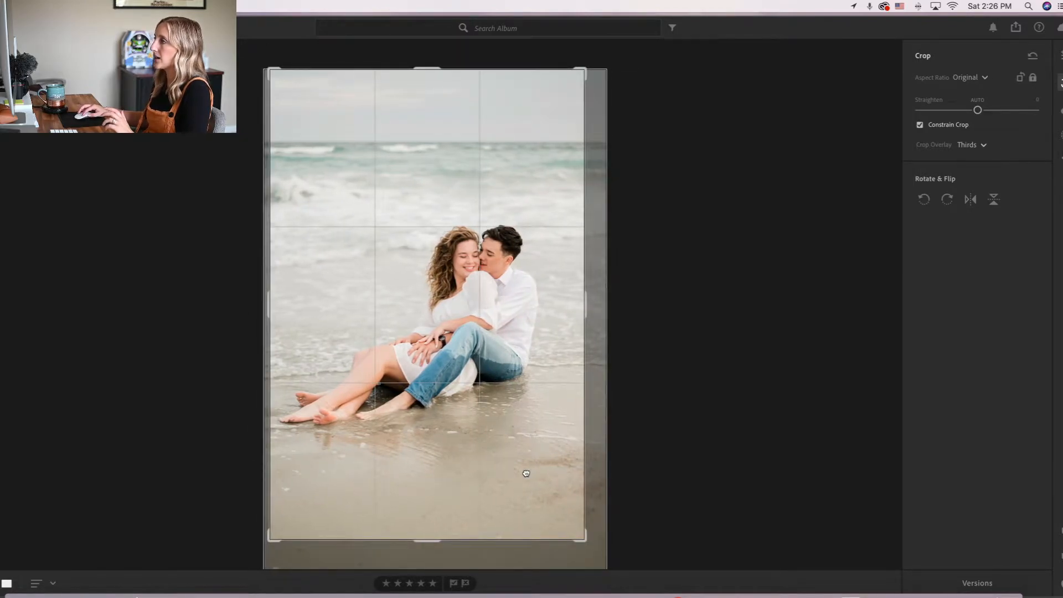
{"action": "left_click_drag", "start_coordinate": [681, 519], "coordinate": [683, 517]}
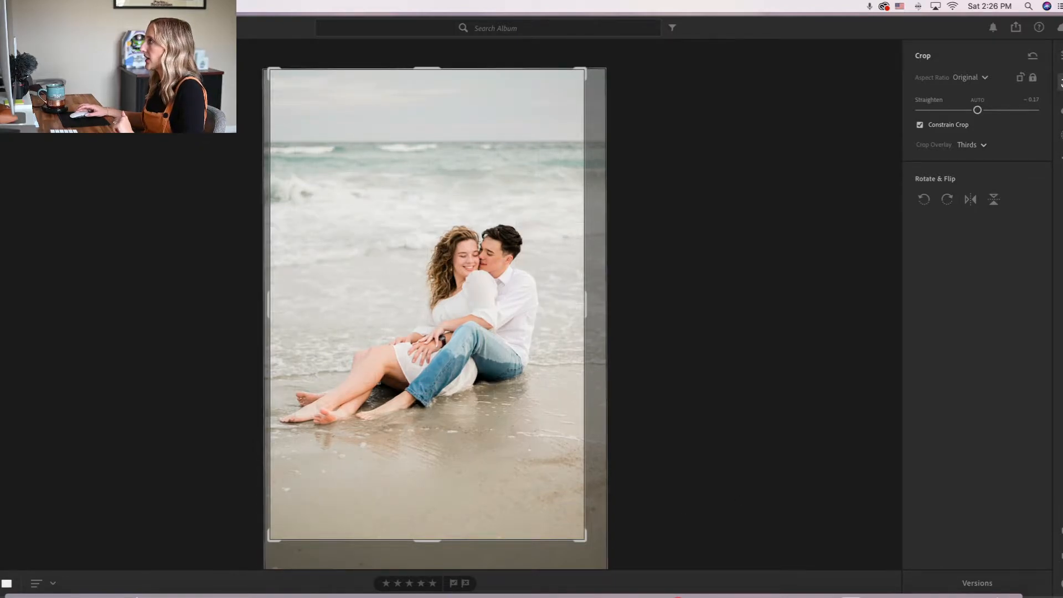
{"action": "left_click", "coordinate": [1060, 55]}
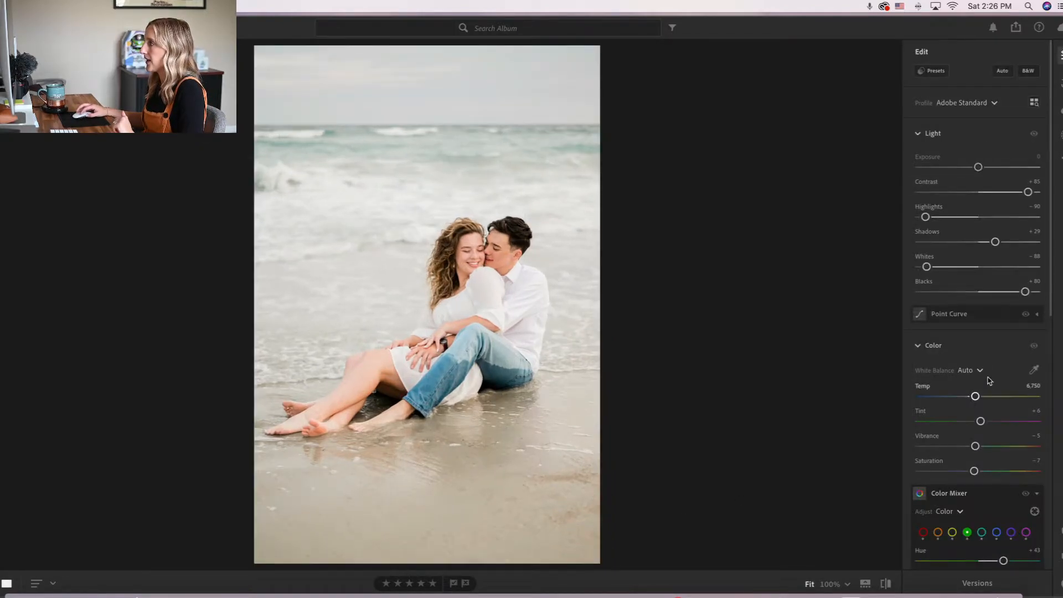
Step: Warm the beach photo to a temperature of 7,230 and grade its highlights with hue 35 and saturation 8
{"action": "mouse_move", "coordinate": [975, 396]}
{"action": "left_mouse_down"}
{"action": "mouse_move", "coordinate": [1019, 397]}
{"action": "mouse_move", "coordinate": [981, 397]}
{"action": "left_mouse_up"}
{"action": "scroll", "coordinate": [981, 402], "scroll_direction": "down", "scroll_amount": 5}
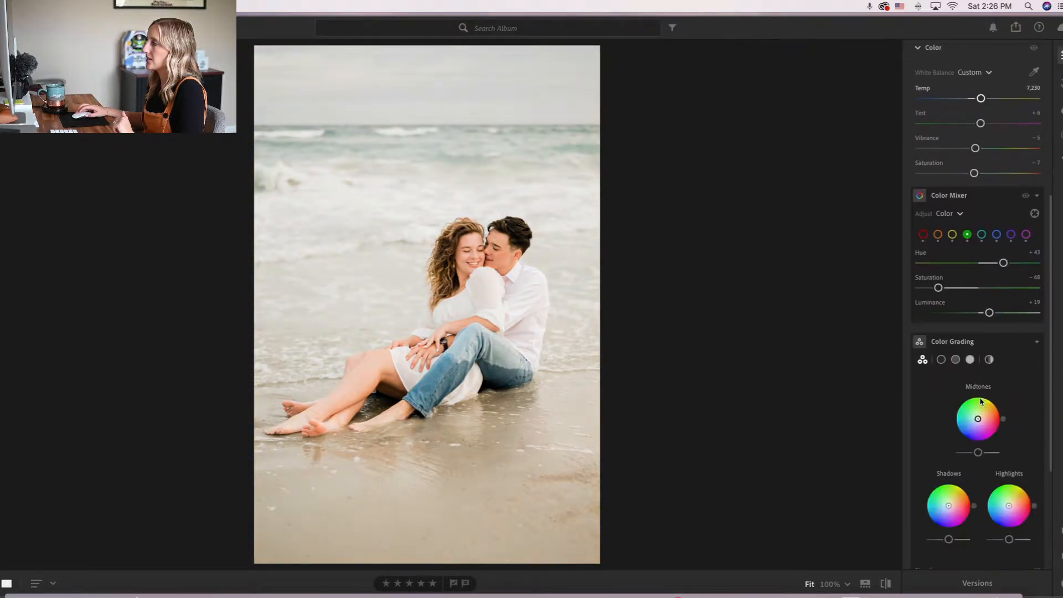
{"action": "left_click", "coordinate": [971, 360]}
{"action": "scroll", "coordinate": [1014, 388], "scroll_direction": "down", "scroll_amount": 3}
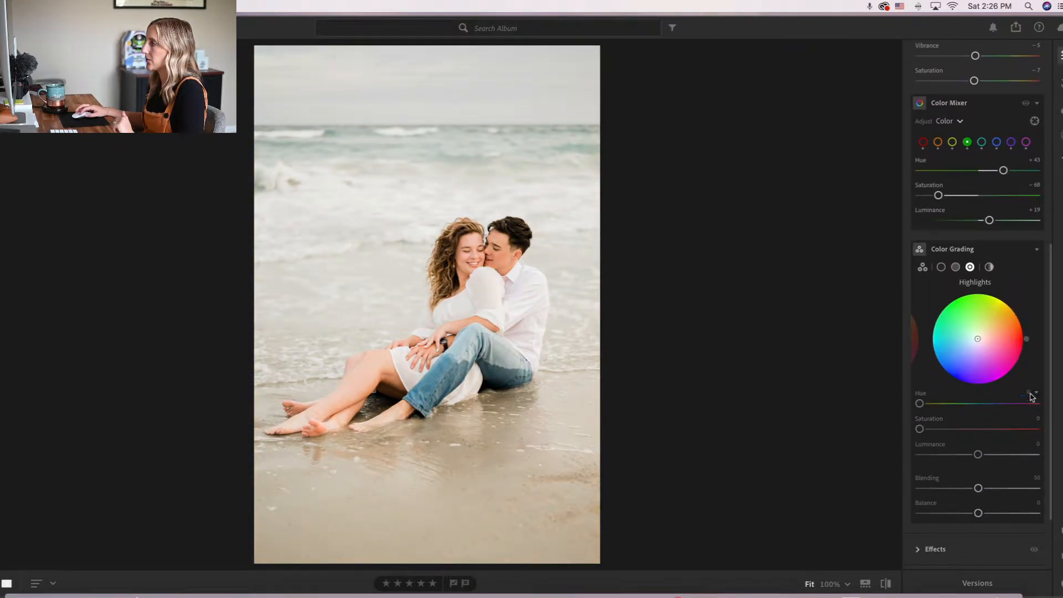
{"action": "scroll", "coordinate": [1031, 397], "scroll_direction": "down", "scroll_amount": 1}
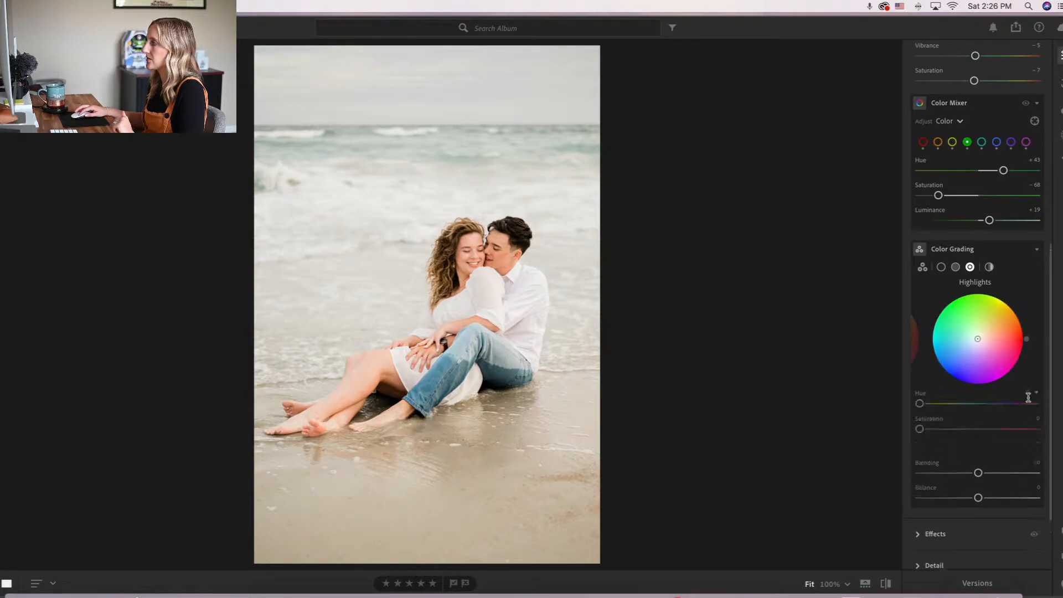
{"action": "left_click_drag", "start_coordinate": [979, 339], "coordinate": [981, 336]}
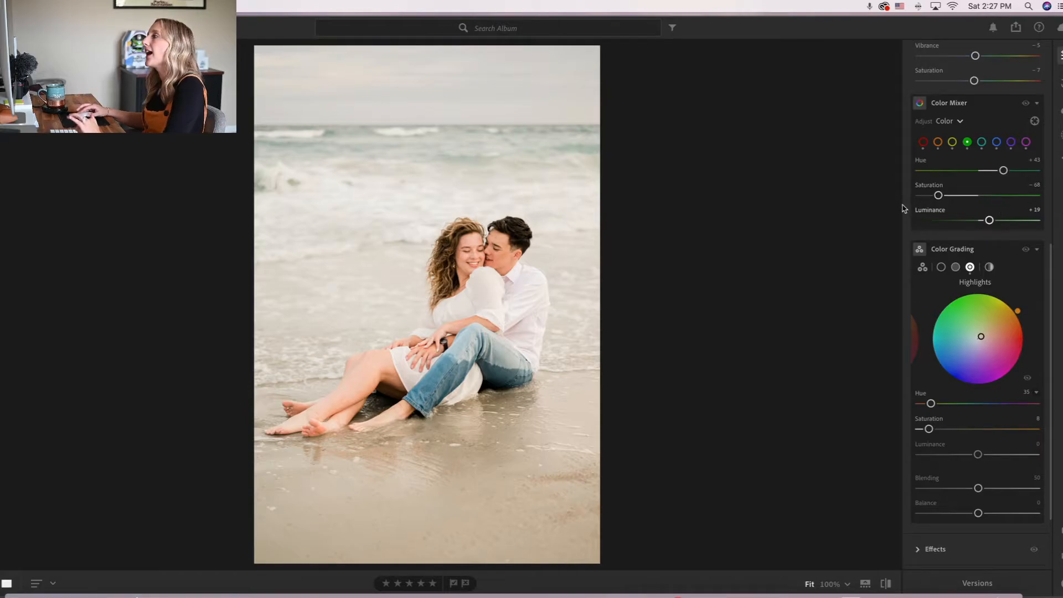
Step: Open the presets, compare the Fuji film looks on the close-up of the couple's hands, and apply 1c. Fuji 400H Blue
{"action": "scroll", "coordinate": [904, 209], "scroll_direction": "up", "scroll_amount": 10}
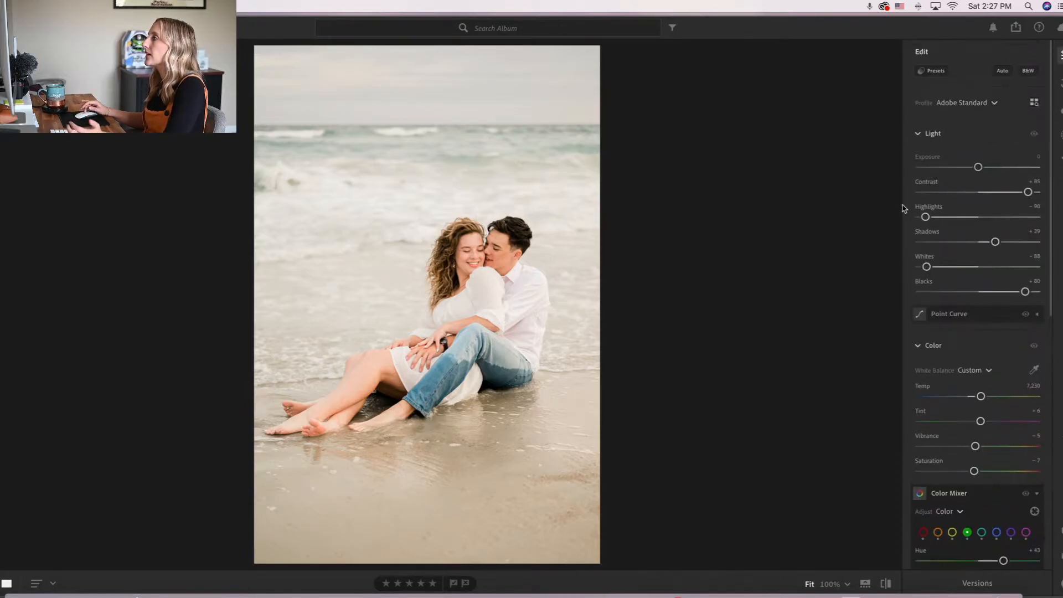
{"action": "left_click", "coordinate": [936, 72]}
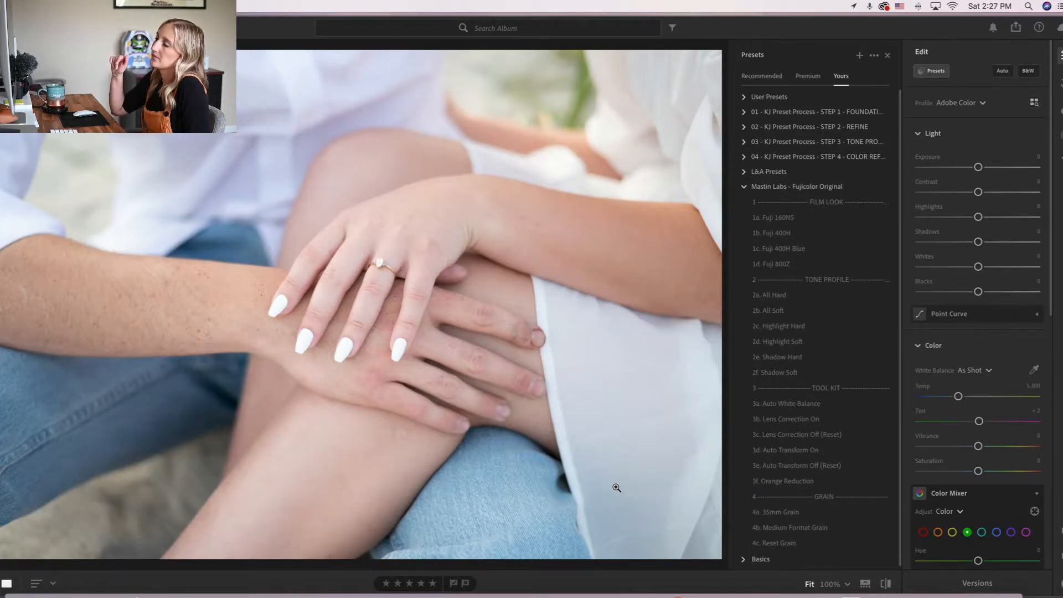
{"action": "left_click", "coordinate": [686, 335]}
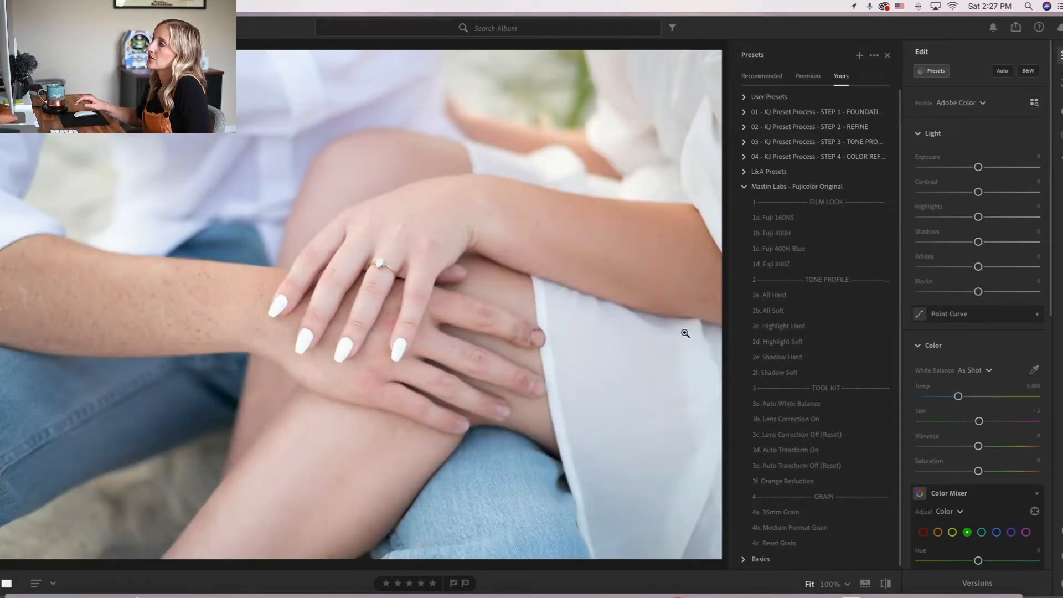
{"action": "left_click", "coordinate": [803, 251]}
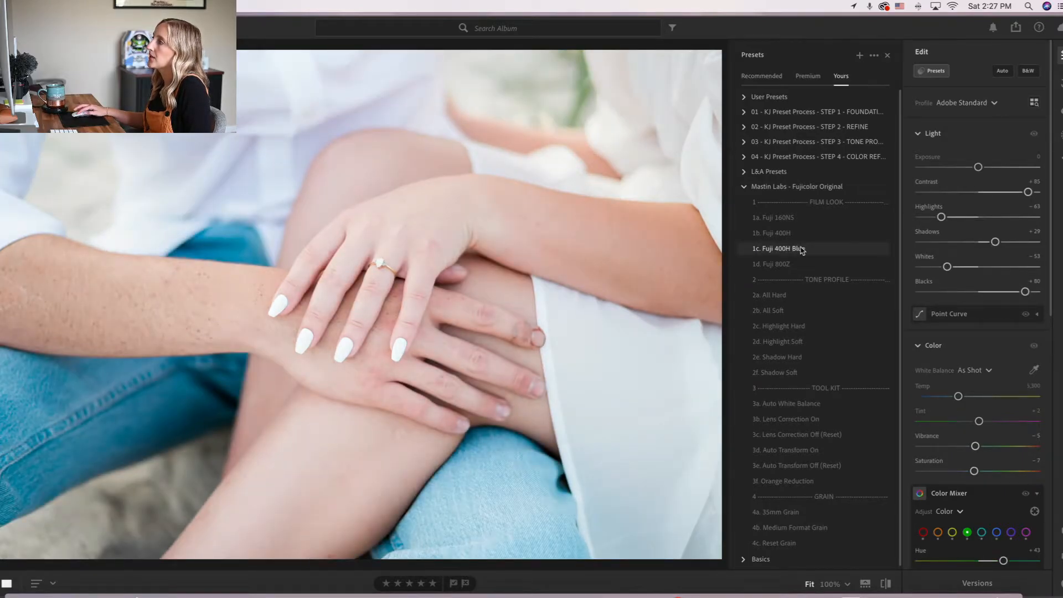
{"action": "left_click", "coordinate": [804, 235]}
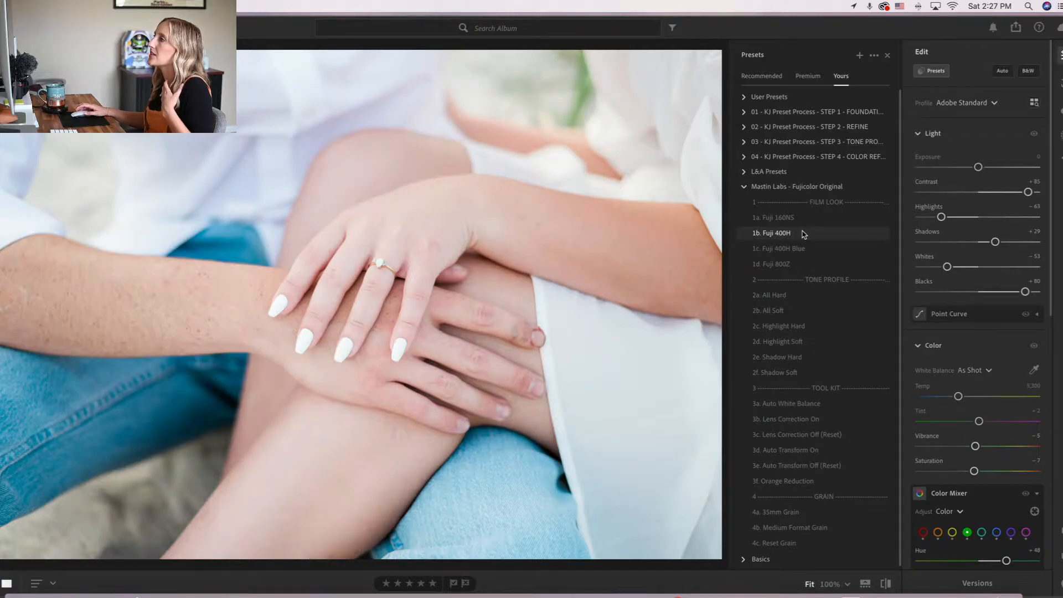
{"action": "left_click", "coordinate": [802, 217]}
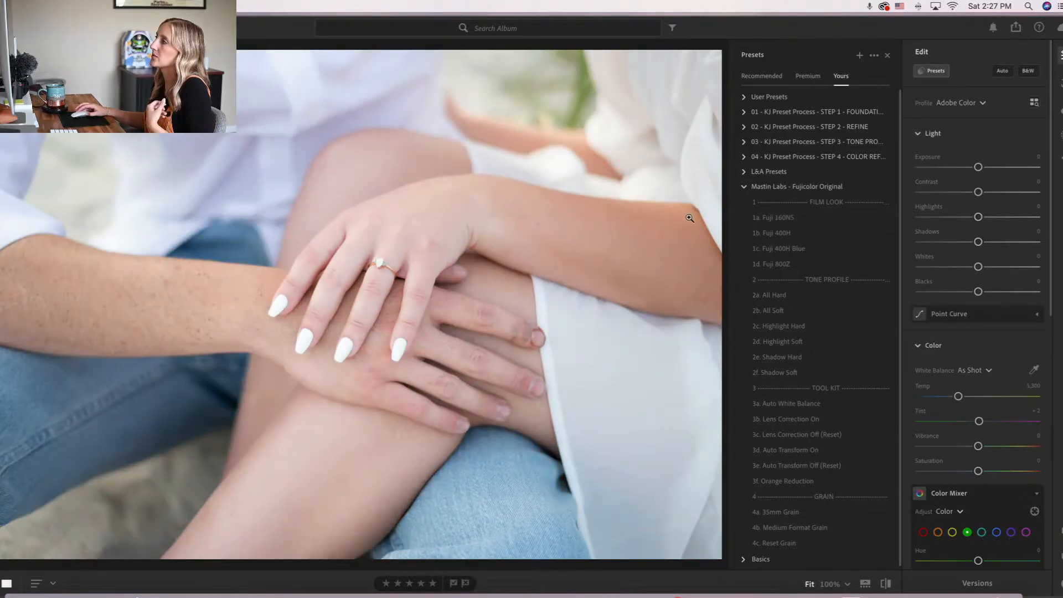
{"action": "left_click", "coordinate": [774, 236]}
{"action": "left_click", "coordinate": [774, 251]}
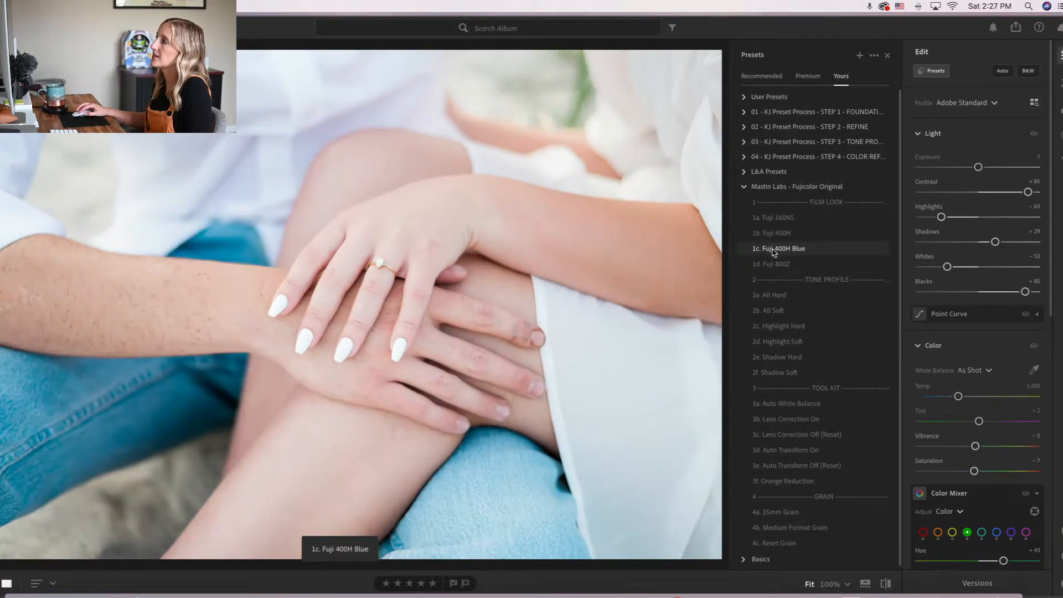
{"action": "left_click", "coordinate": [775, 250]}
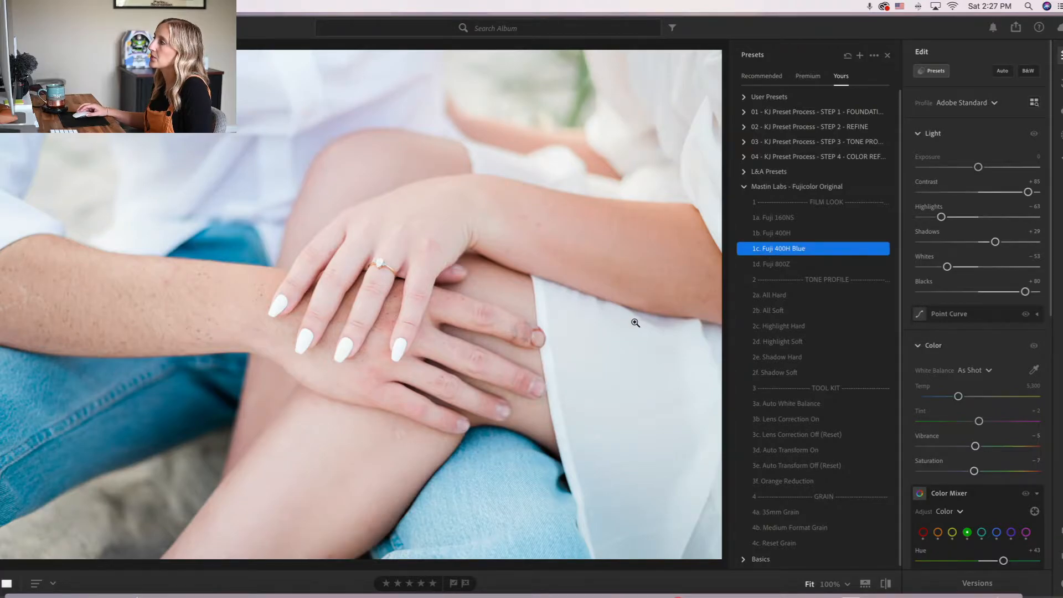
Step: Apply the 2d. Highlight Soft tone profile to the hands close-up and set its exposure to -0.10
{"action": "left_click", "coordinate": [767, 342]}
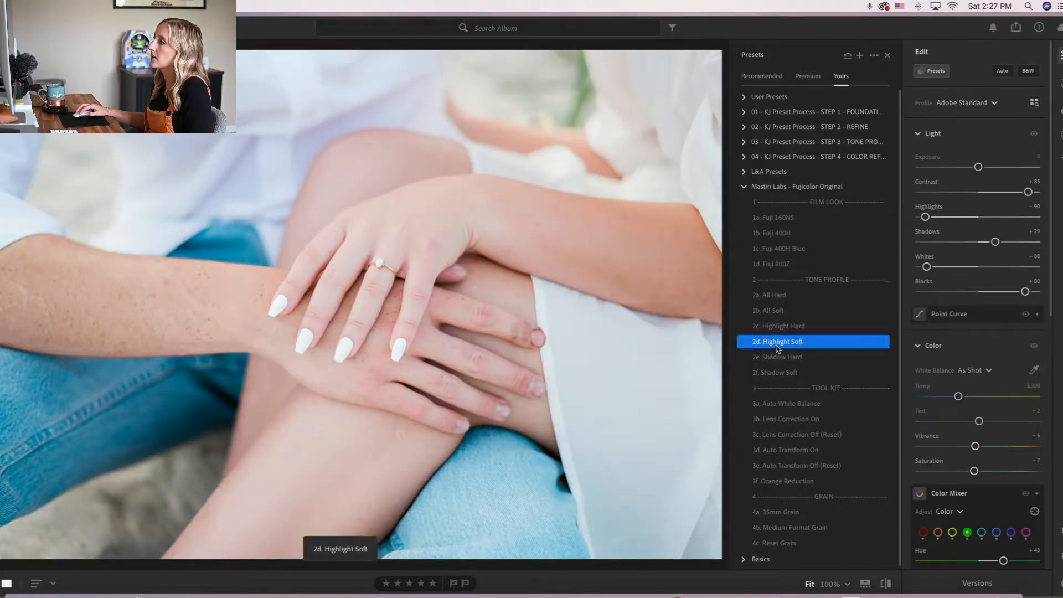
{"action": "left_click", "coordinate": [1034, 156]}
{"action": "type", "text": "-0.20"}
{"action": "key", "text": "Return"}
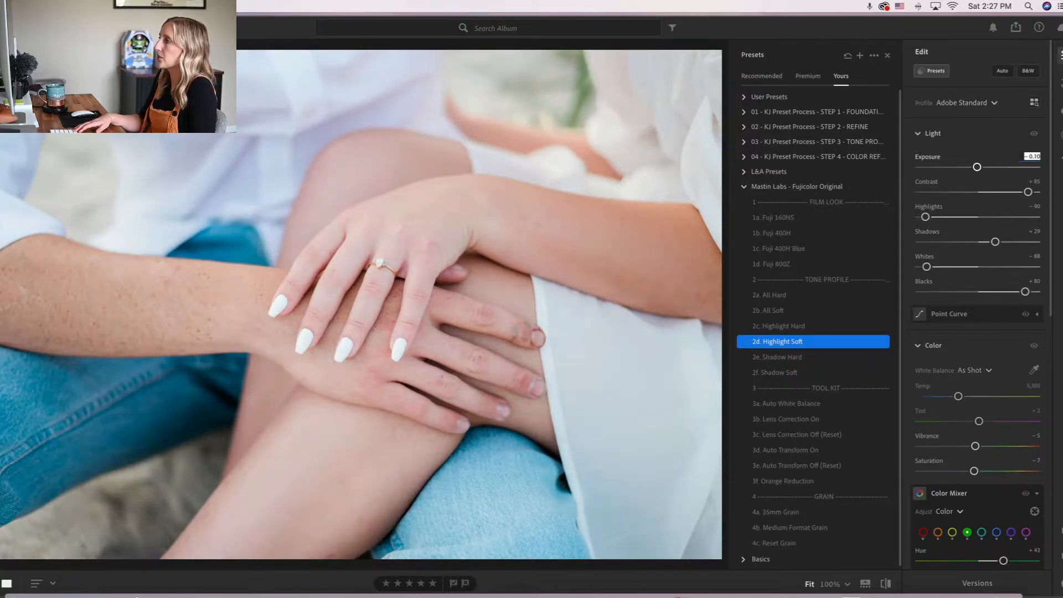
Step: Apply the 3b. Lens Correction On and 3d. Auto Transform On presets to the hands close-up
{"action": "left_click", "coordinate": [782, 420]}
{"action": "left_click", "coordinate": [802, 451]}
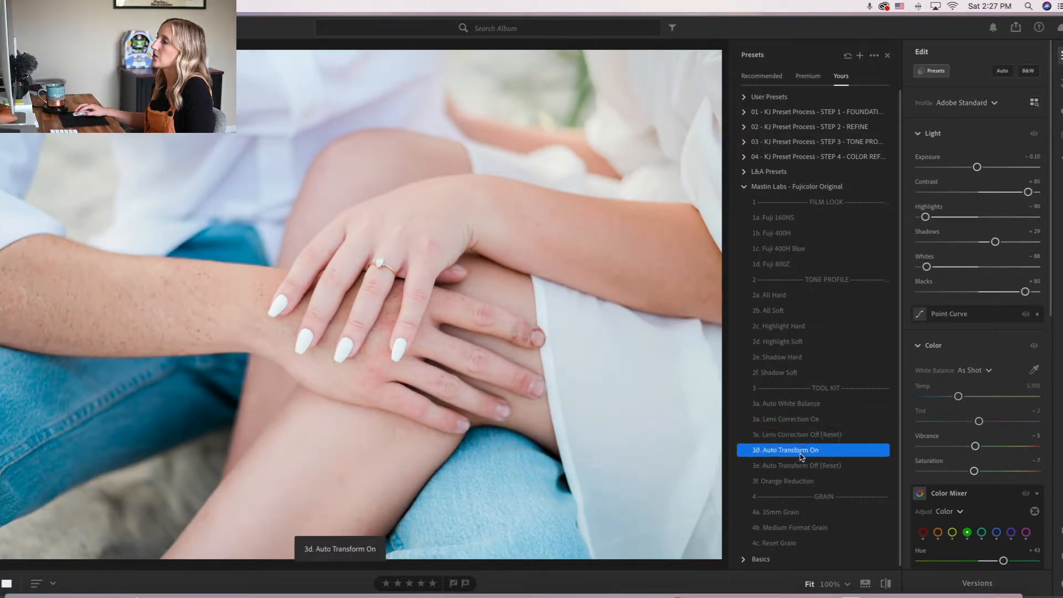
Step: Try to auto-straighten the hands close-up, and crop it in slightly at the original aspect ratio, repositioning the hands within the frame
{"action": "left_click", "coordinate": [1060, 83]}
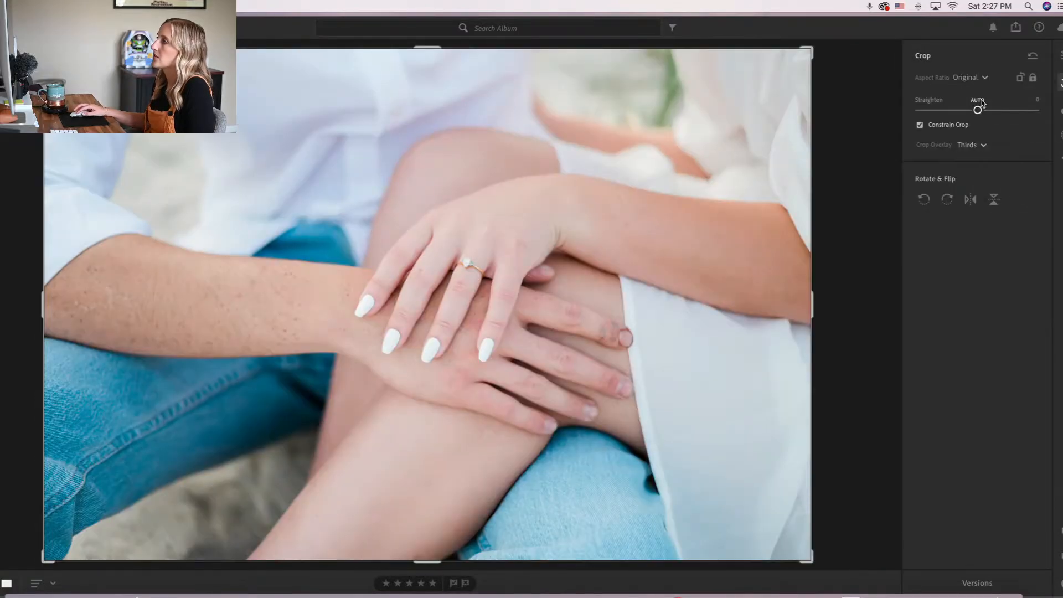
{"action": "left_click", "coordinate": [978, 100]}
{"action": "left_click", "coordinate": [613, 359]}
{"action": "left_click_drag", "start_coordinate": [809, 555], "coordinate": [756, 523]}
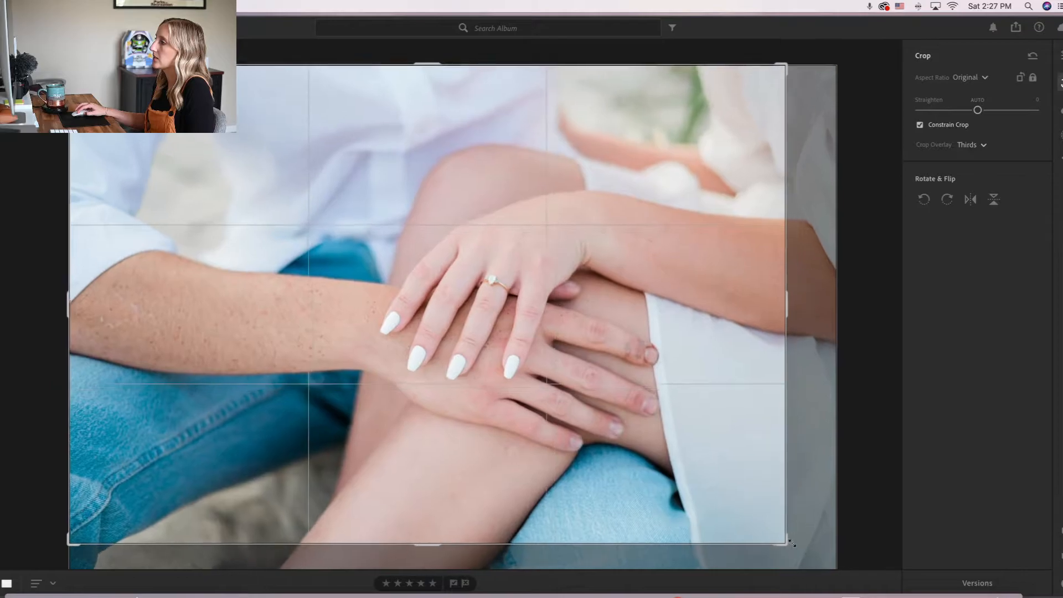
{"action": "left_click_drag", "start_coordinate": [674, 439], "coordinate": [631, 446]}
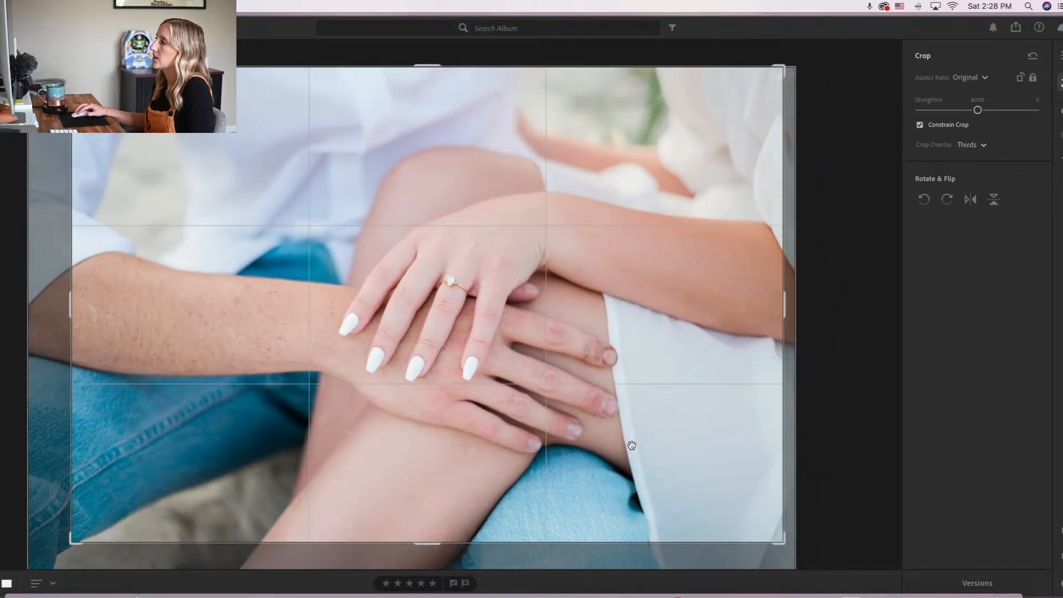
{"action": "key", "text": "Return"}
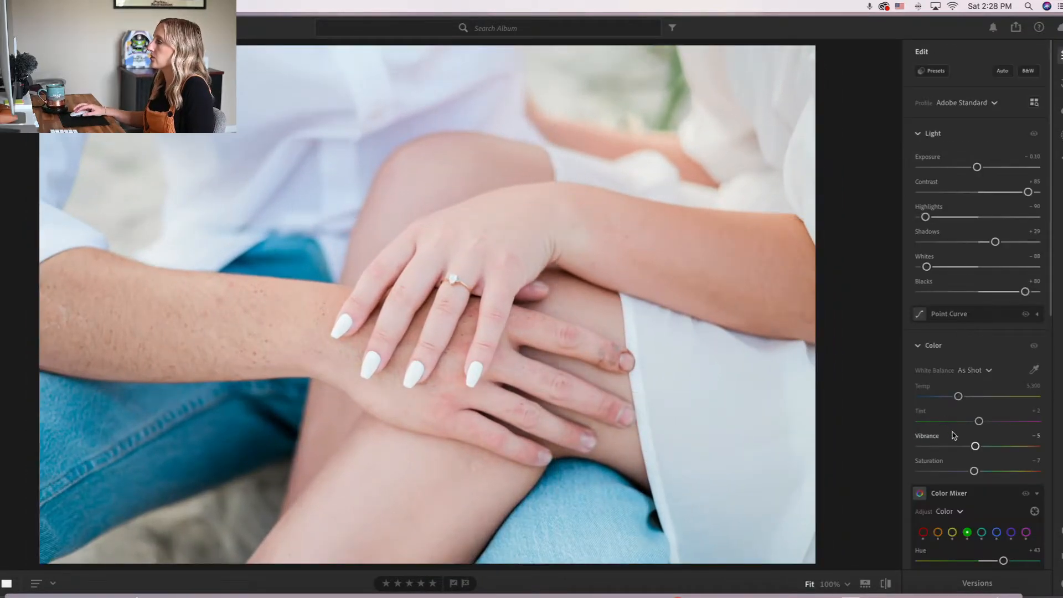
Step: Set the hands close-up's white balance to temperature 6,438 and tint -10, and its exposure to -0.20
{"action": "left_click_drag", "start_coordinate": [958, 397], "coordinate": [974, 422]}
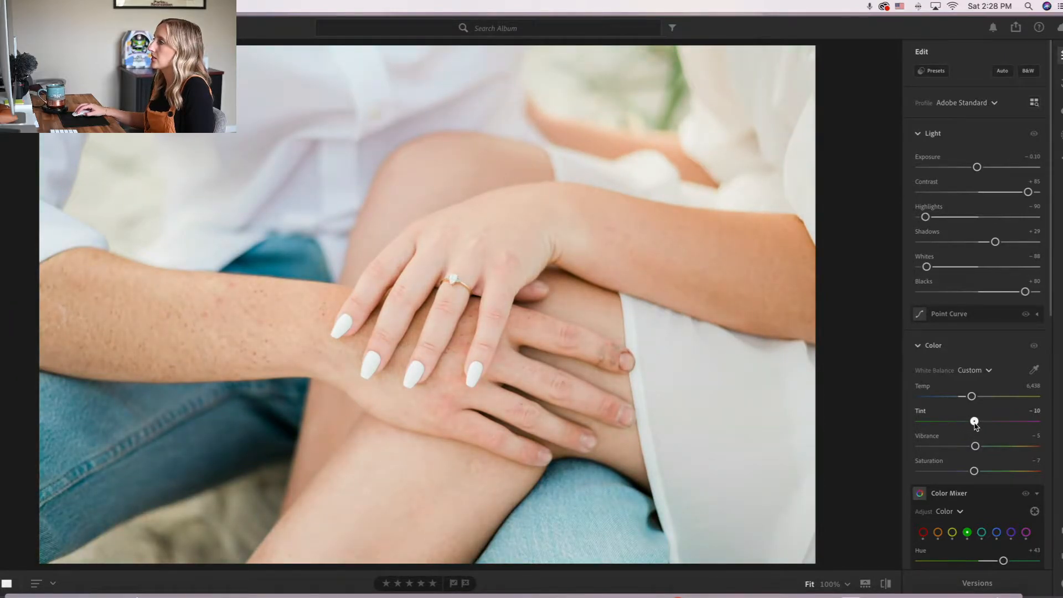
{"action": "left_click", "coordinate": [1033, 155]}
{"action": "key", "text": "Down"}
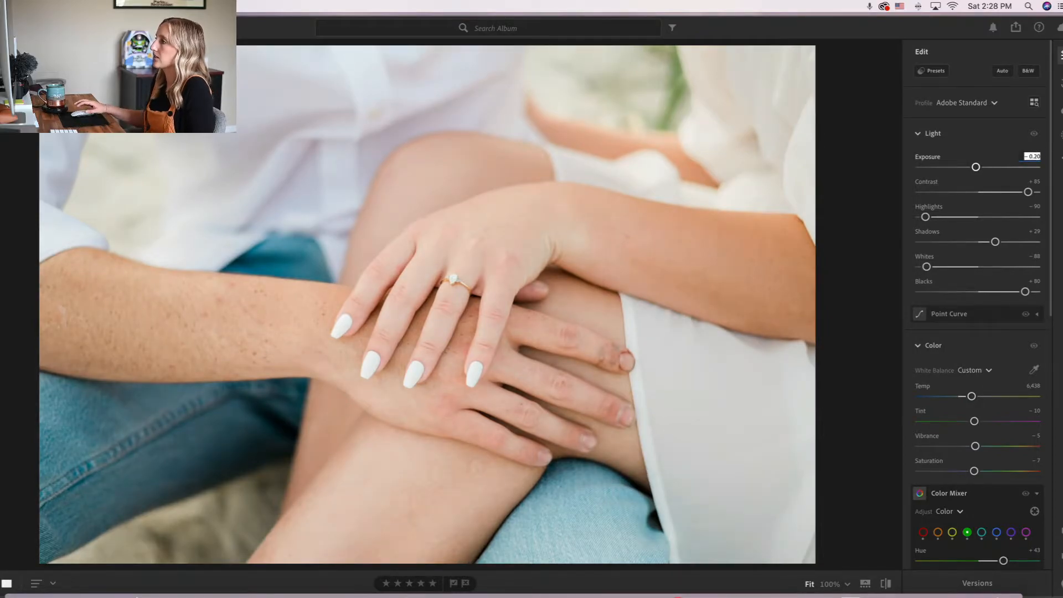
{"action": "key", "text": "Return"}
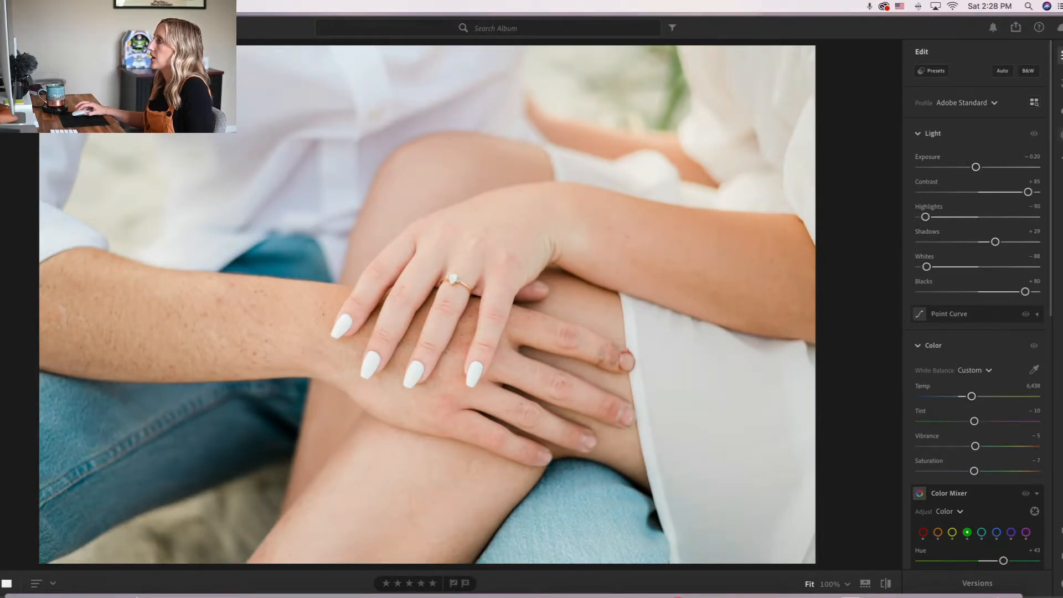
Step: Try to retouch the mark on the underlying hand's finger with the Healing Brush in Clone mode at size 7, and undo it
{"action": "key", "text": "h"}
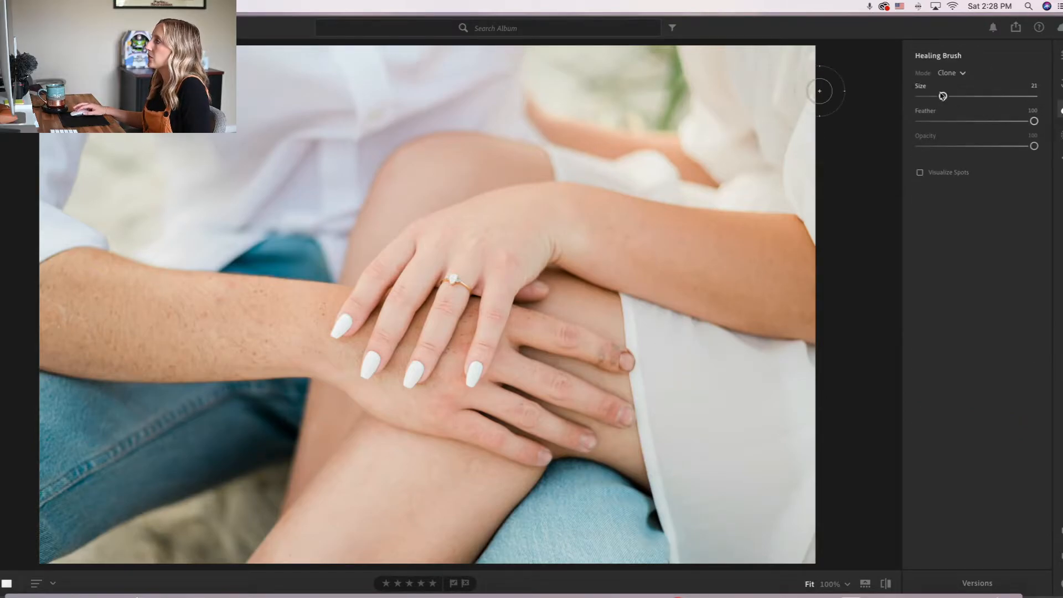
{"action": "left_click_drag", "start_coordinate": [943, 97], "coordinate": [927, 97]}
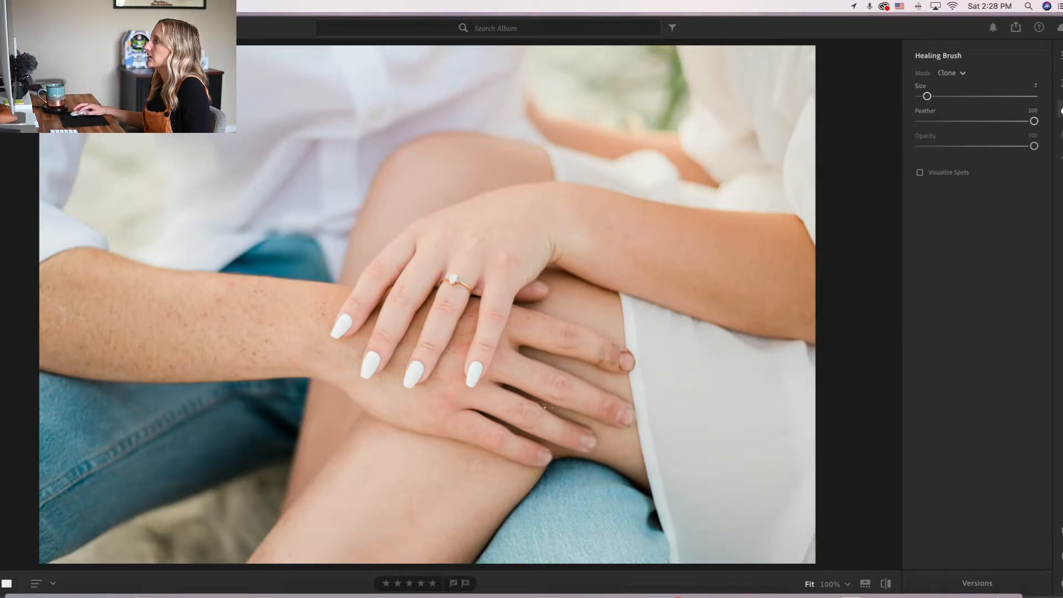
{"action": "left_click", "coordinate": [600, 357]}
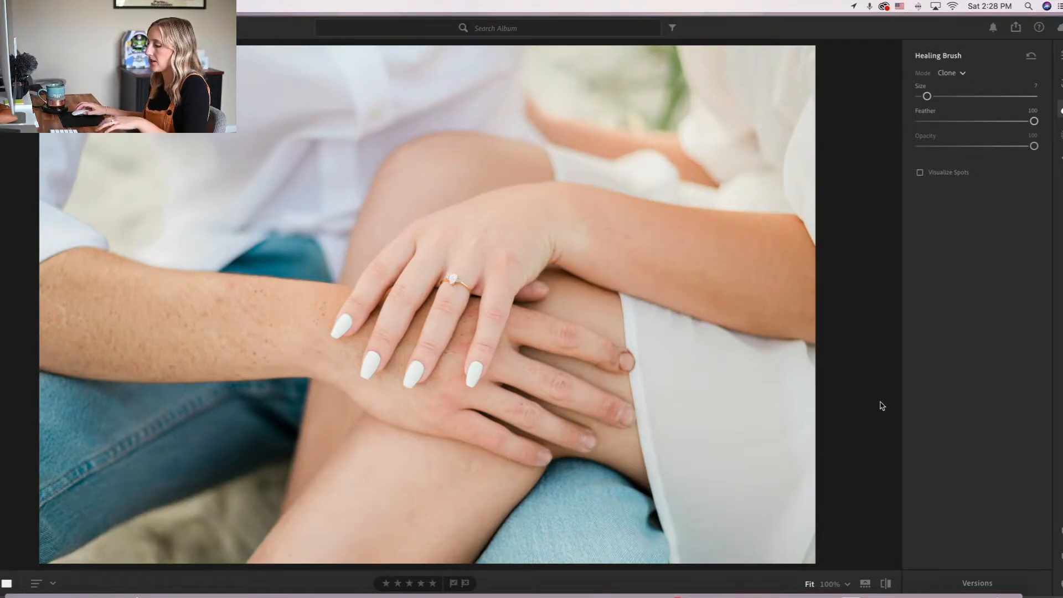
{"action": "key", "text": "super+z"}
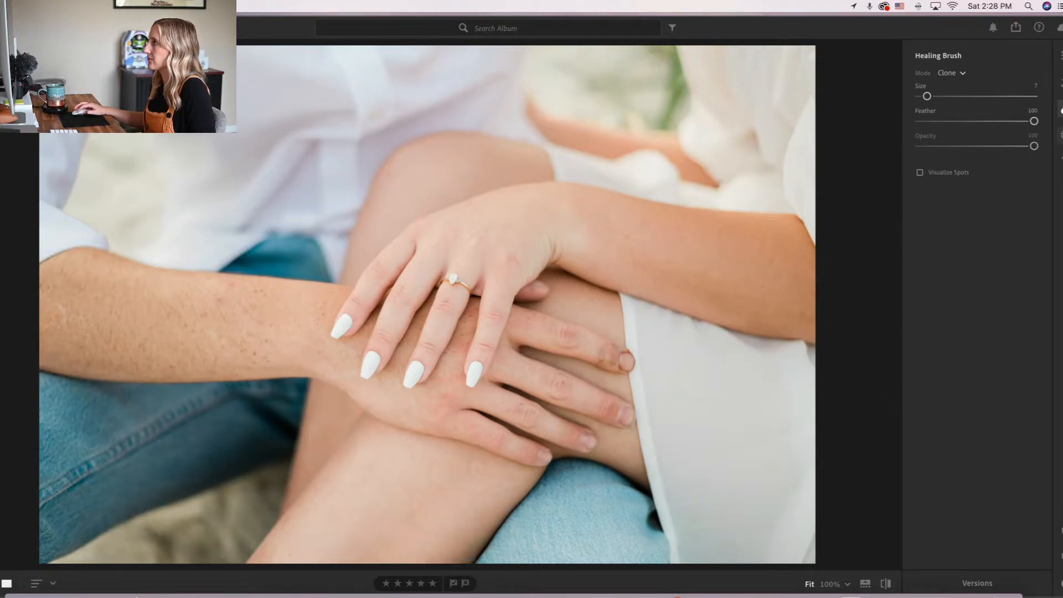
Step: Brush a mask over the ring and set its texture to 73 and clarity to 61
{"action": "key", "text": "m"}
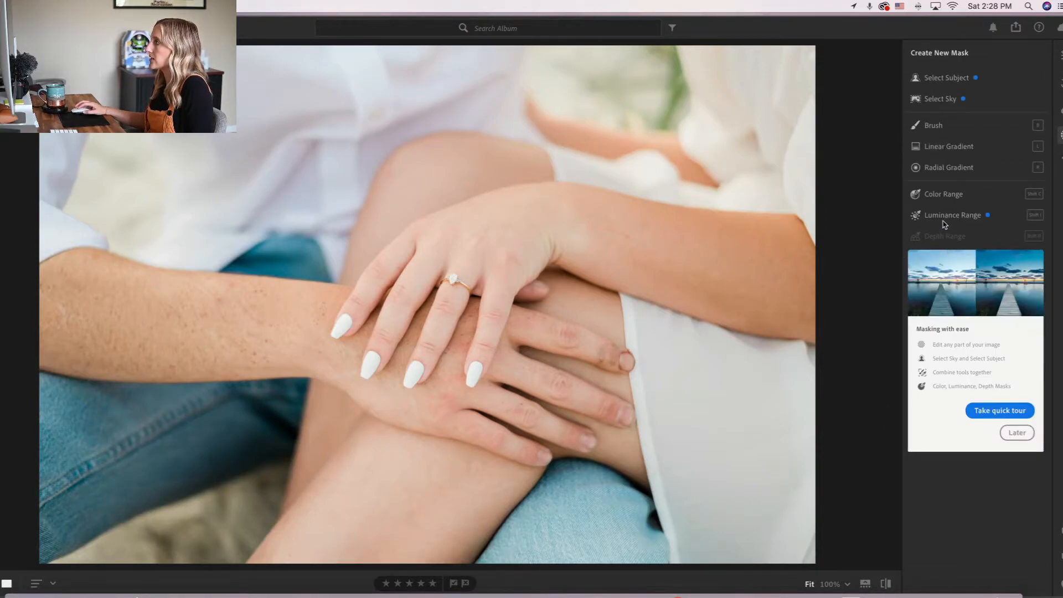
{"action": "left_click", "coordinate": [961, 126]}
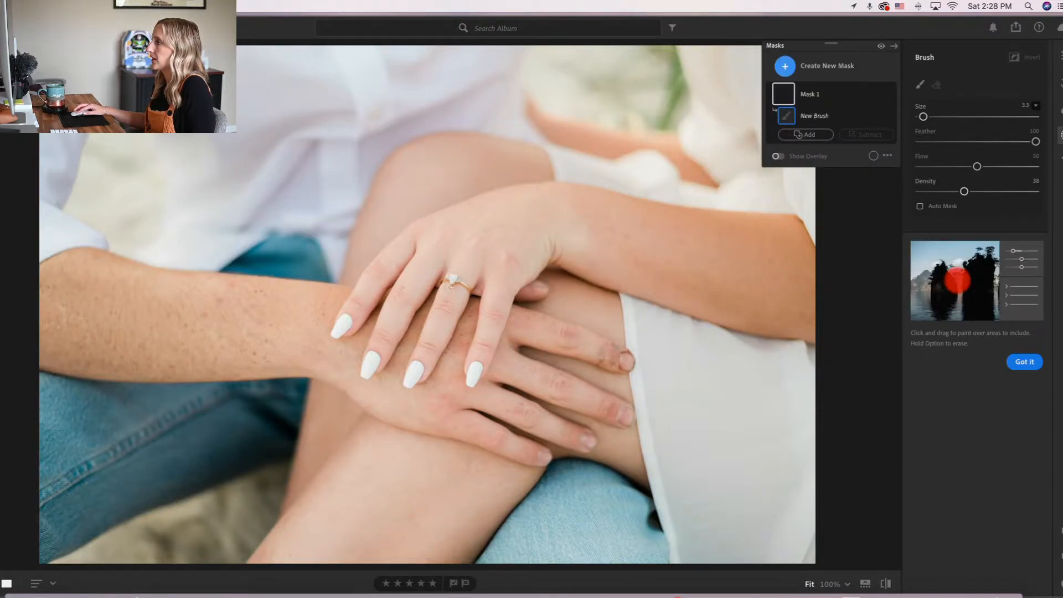
{"action": "left_click", "coordinate": [1024, 362]}
{"action": "scroll", "coordinate": [945, 472], "scroll_direction": "down", "scroll_amount": 1}
{"action": "scroll", "coordinate": [945, 472], "scroll_direction": "down", "scroll_amount": 5}
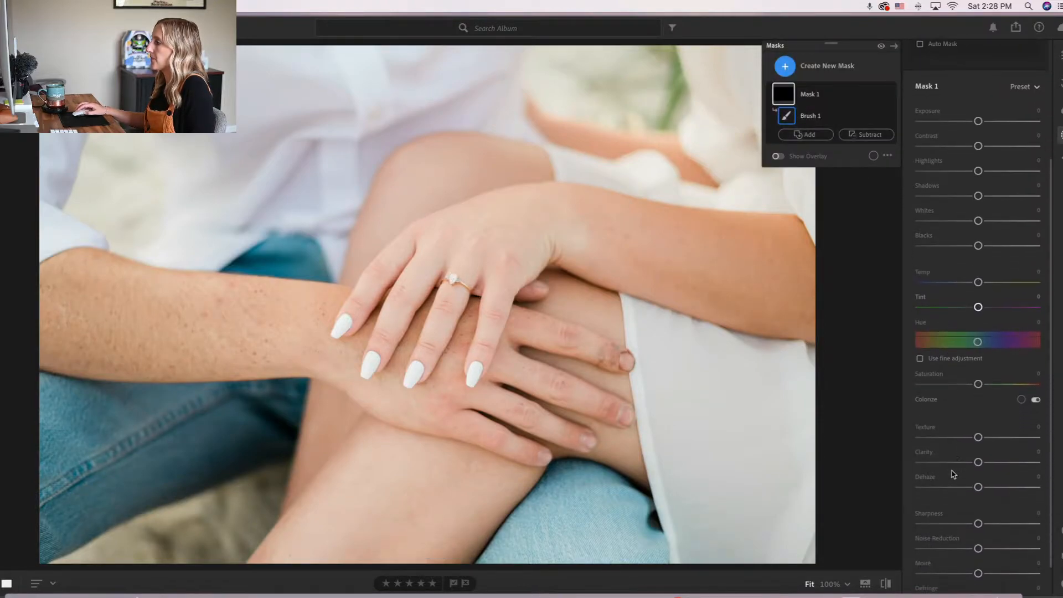
{"action": "mouse_move", "coordinate": [978, 431]}
{"action": "left_mouse_down"}
{"action": "mouse_move", "coordinate": [1036, 438]}
{"action": "mouse_move", "coordinate": [1024, 433]}
{"action": "mouse_move", "coordinate": [1014, 457]}
{"action": "left_mouse_up"}
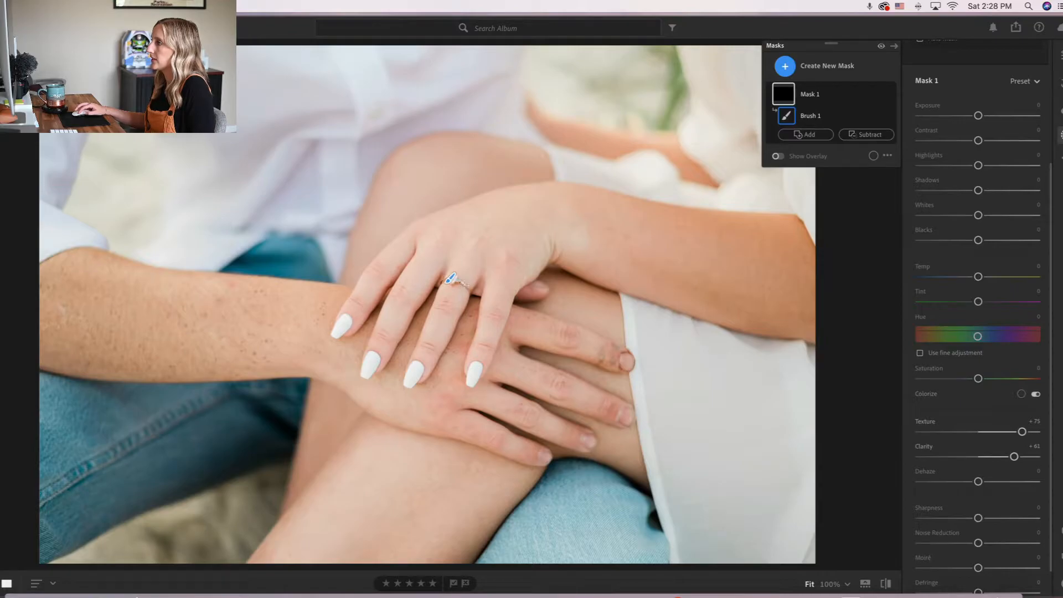
{"action": "key", "text": "m"}
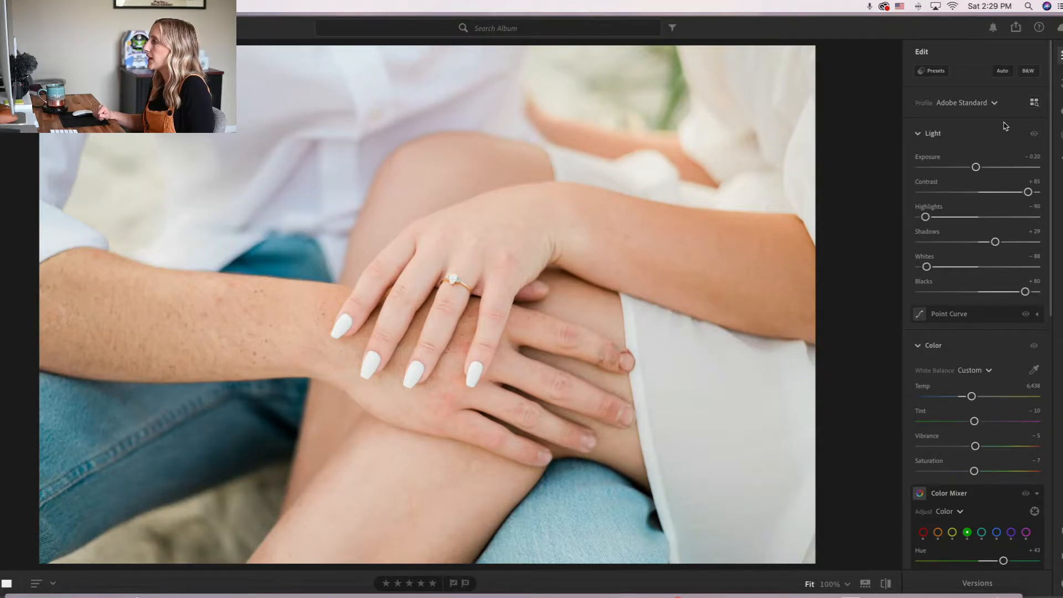
Step: Move to the couple's forehead-to-forehead portrait and apply presets 1c. Fuji 400H Blue, 2d. Highlight Soft, 3b. Lens Correction On and 3d. Auto Transform On
{"action": "key", "text": "Right"}
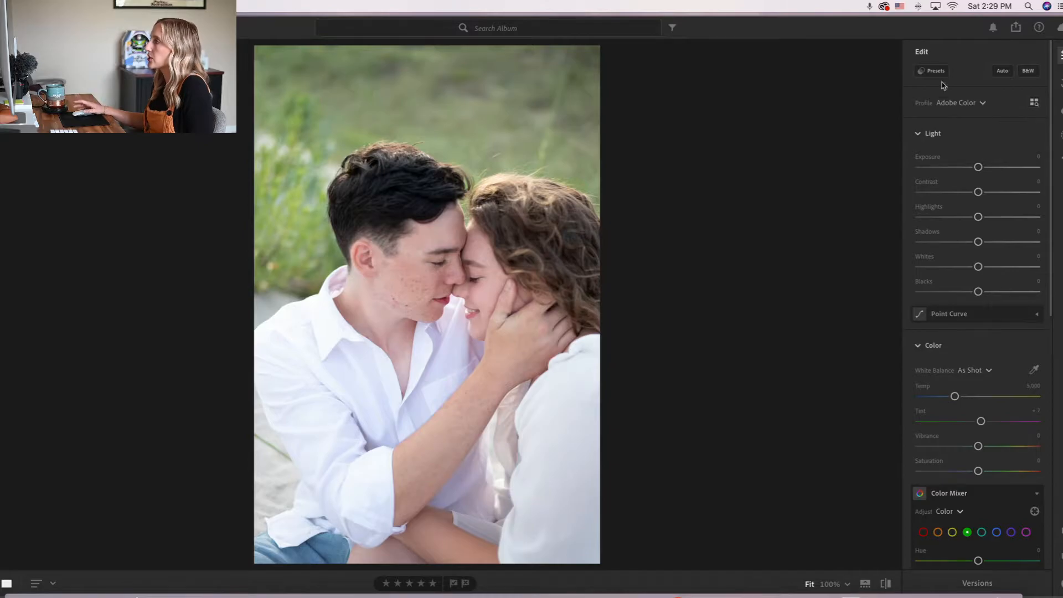
{"action": "left_click", "coordinate": [934, 70]}
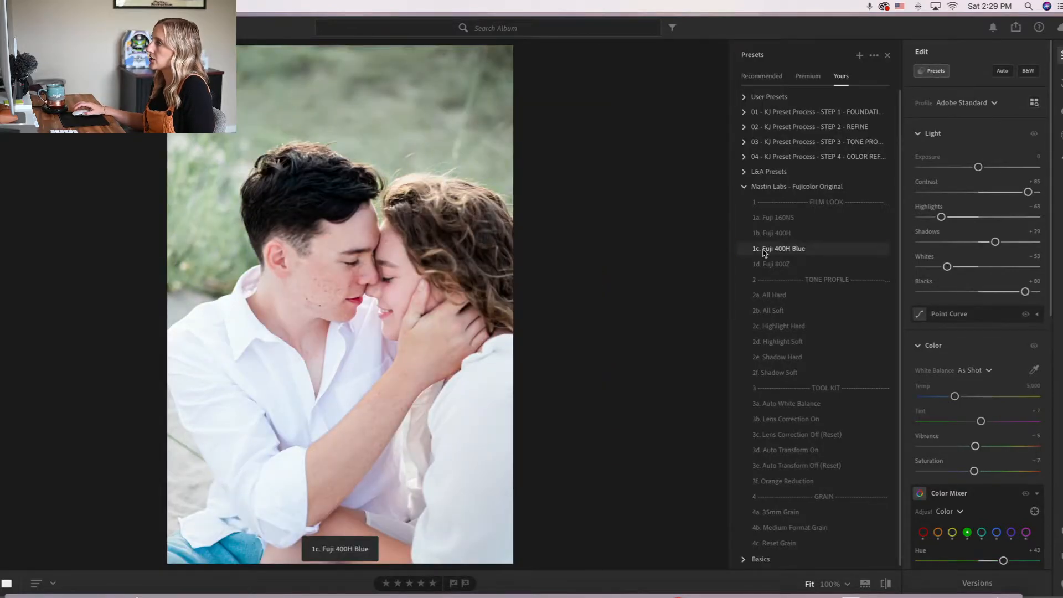
{"action": "left_click", "coordinate": [754, 249]}
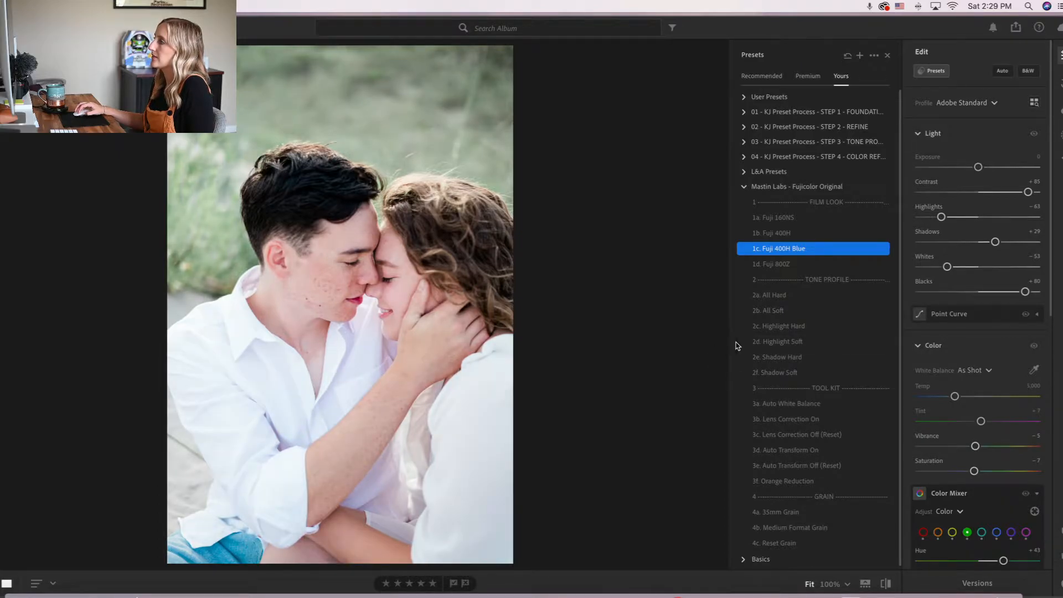
{"action": "left_click", "coordinate": [761, 343]}
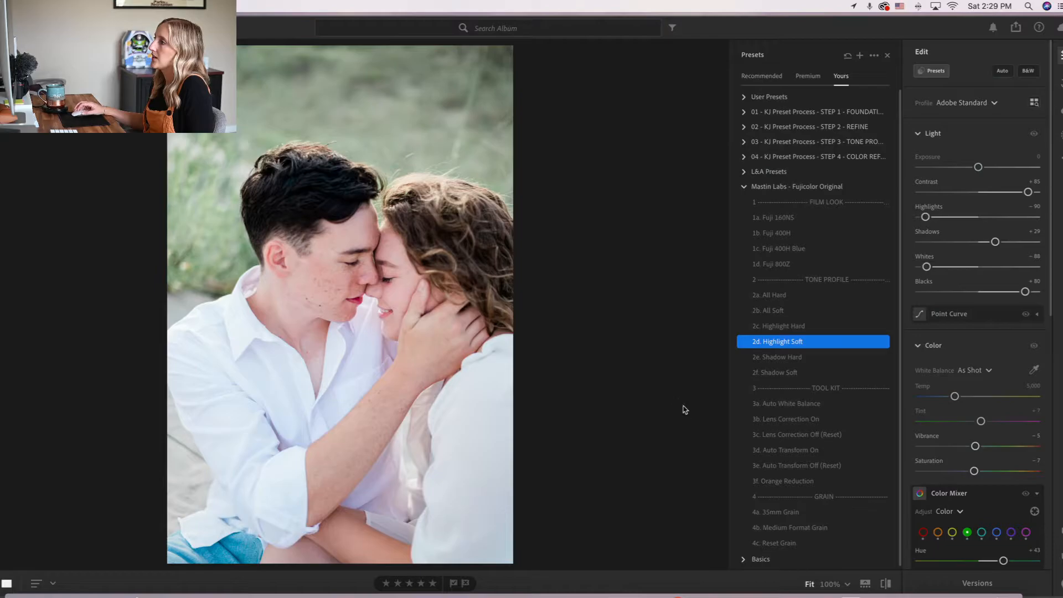
{"action": "left_click", "coordinate": [774, 423]}
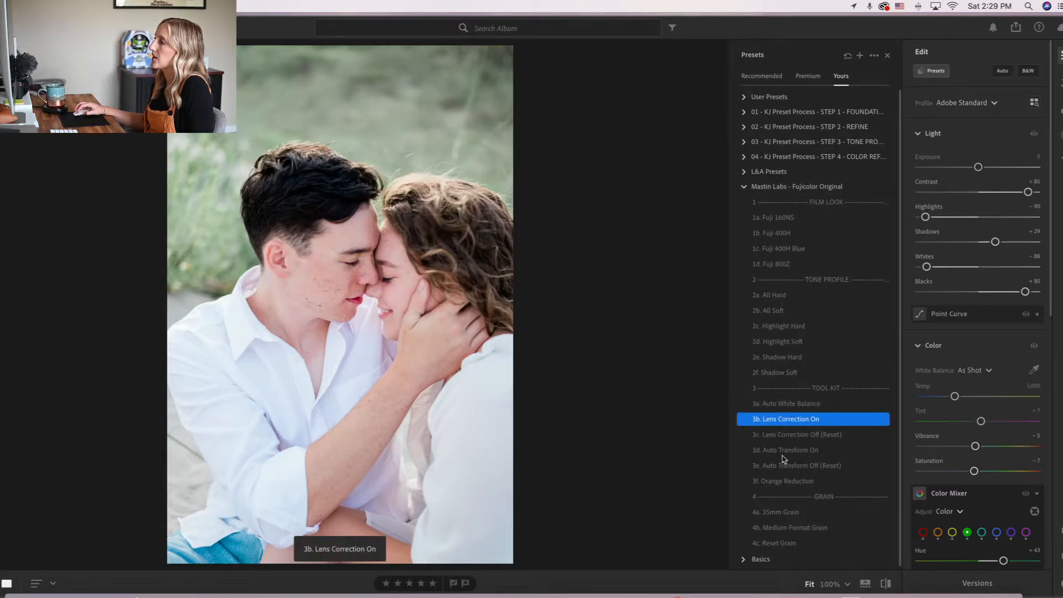
{"action": "left_click", "coordinate": [764, 451]}
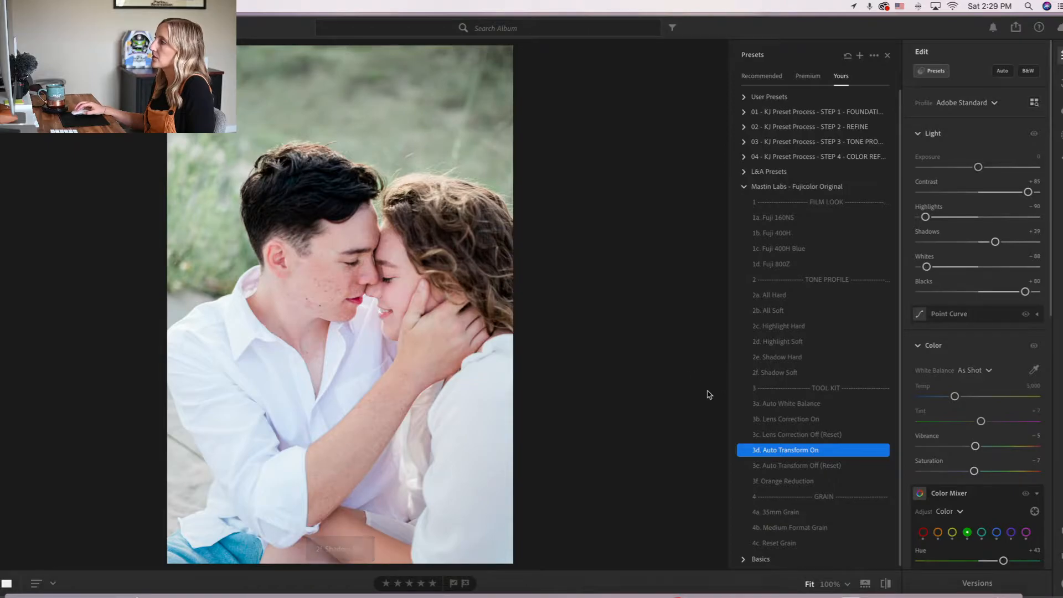
Step: Try to auto-straighten the couple's portrait, rotate it to -0.58, and crop in tighter around the couple at the original aspect ratio
{"action": "key", "text": "c"}
{"action": "left_click", "coordinate": [984, 104]}
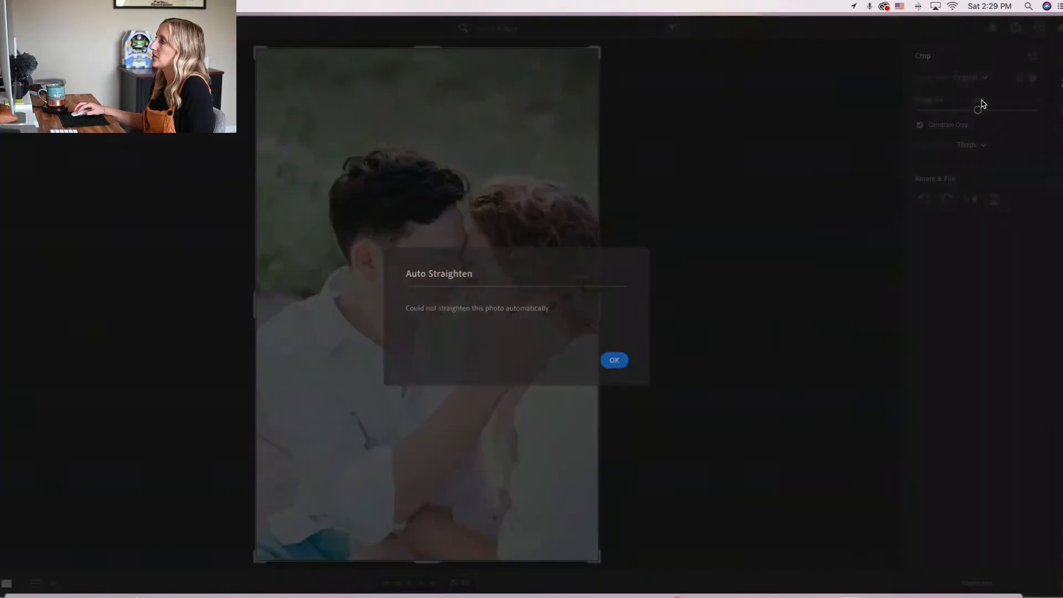
{"action": "left_click", "coordinate": [615, 360]}
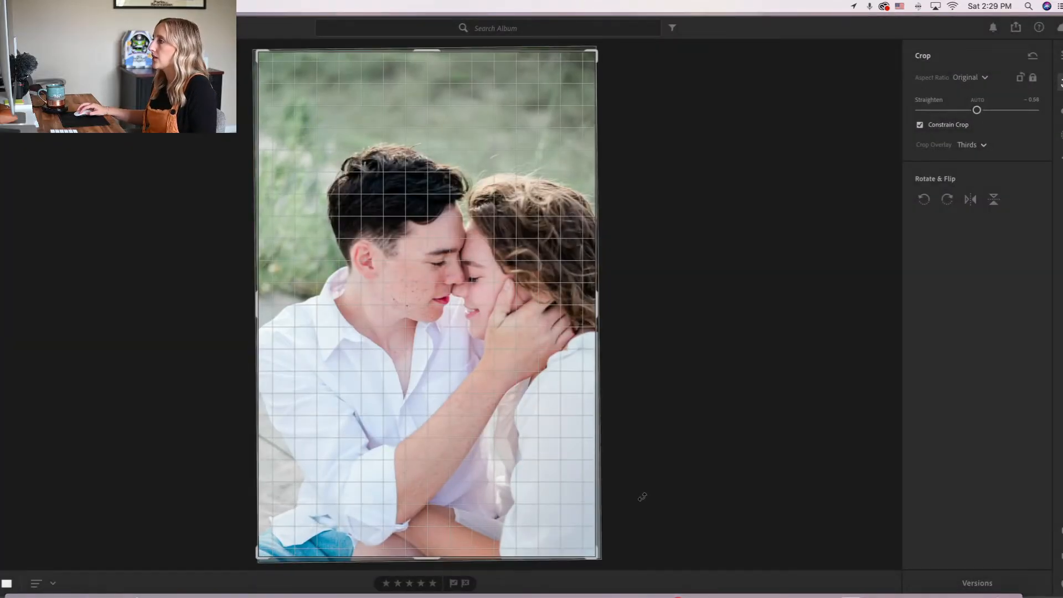
{"action": "left_click_drag", "start_coordinate": [258, 559], "coordinate": [272, 557]}
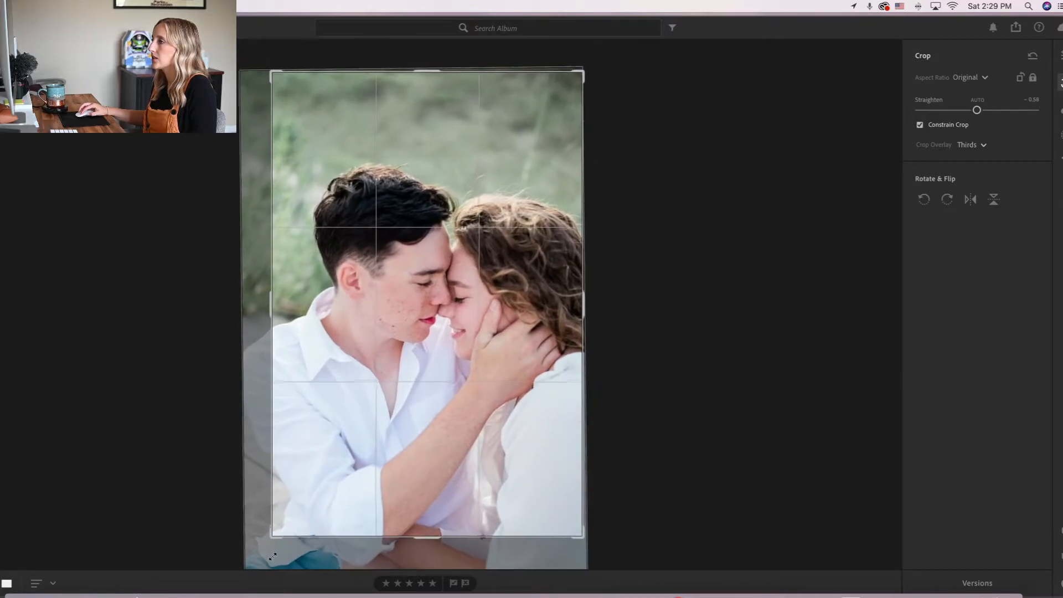
{"action": "left_click_drag", "start_coordinate": [497, 454], "coordinate": [494, 430]}
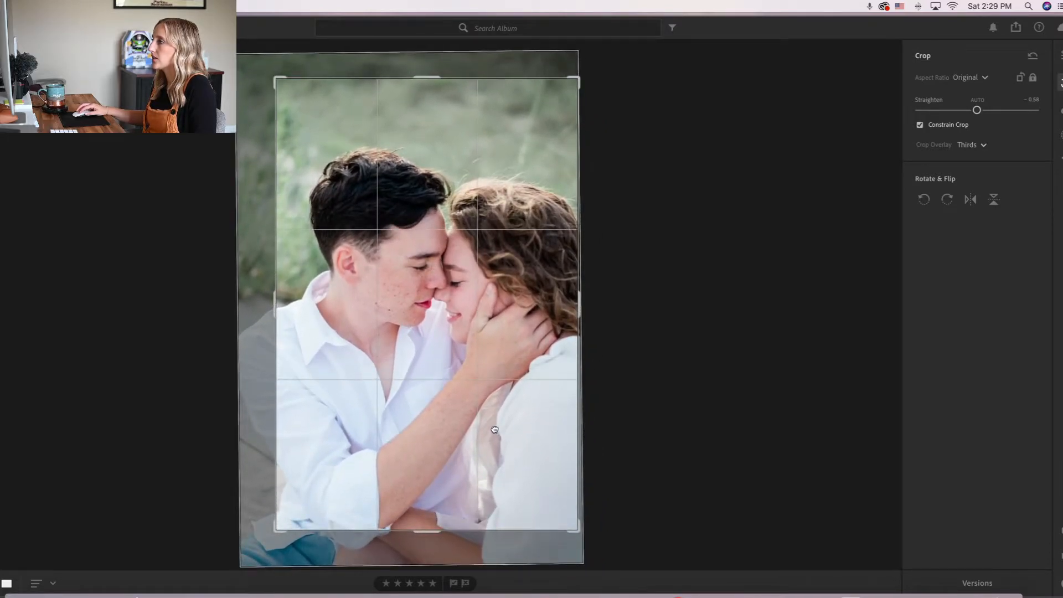
{"action": "key", "text": "Return"}
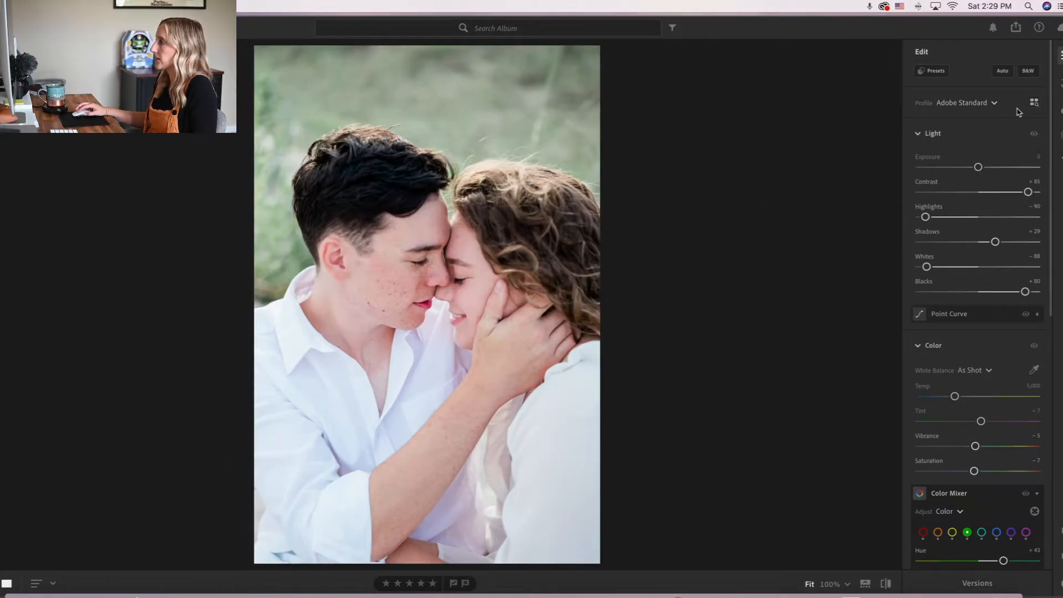
Step: Convert the couple's portrait to black and white and shift its crop to include more of the photo's lower part
{"action": "left_click", "coordinate": [1029, 72]}
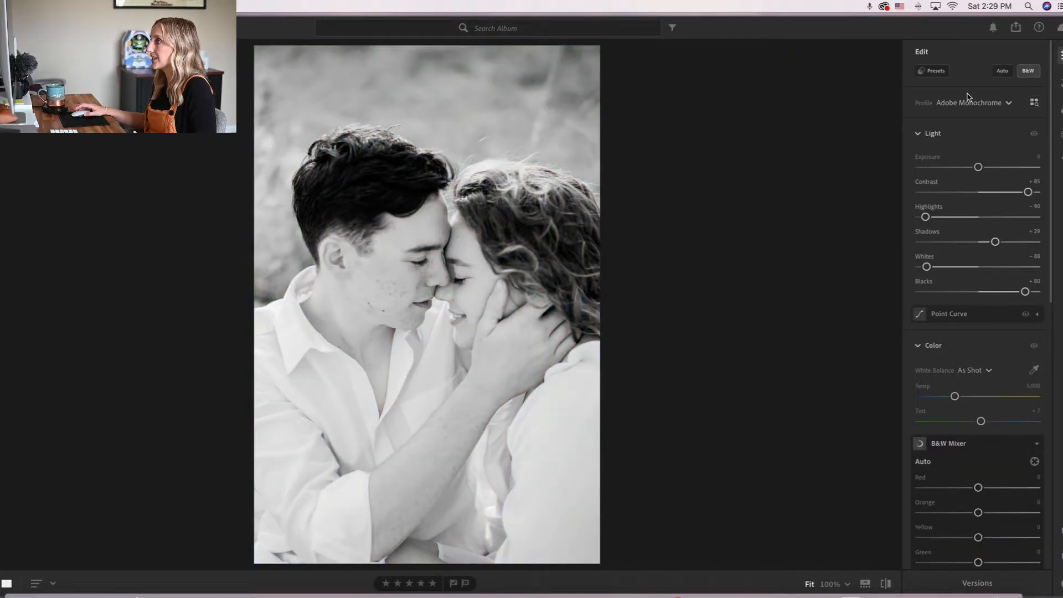
{"action": "left_click", "coordinate": [932, 72]}
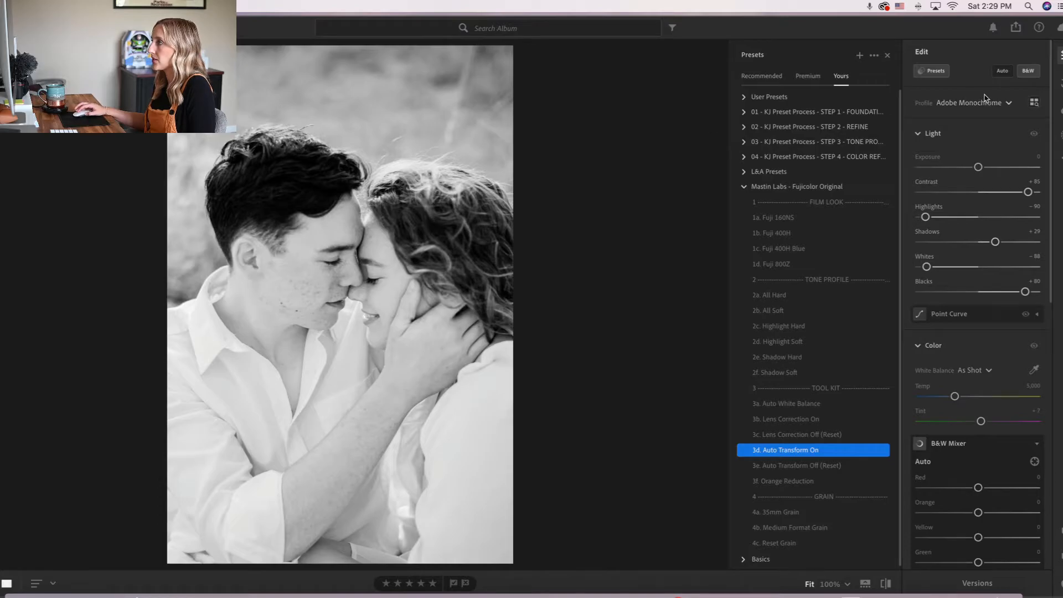
{"action": "key", "text": "c"}
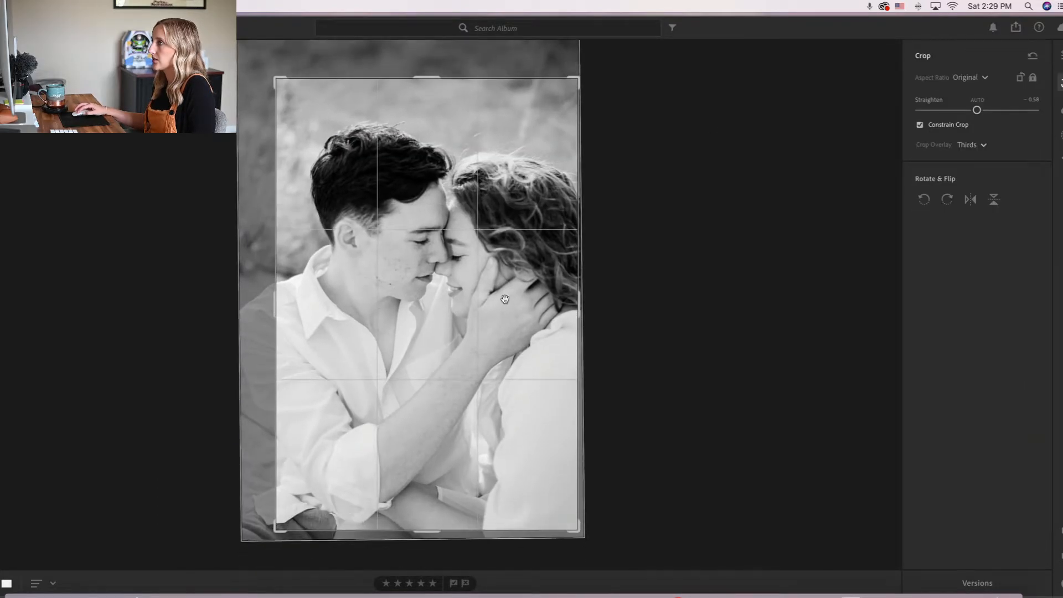
{"action": "key", "text": "c"}
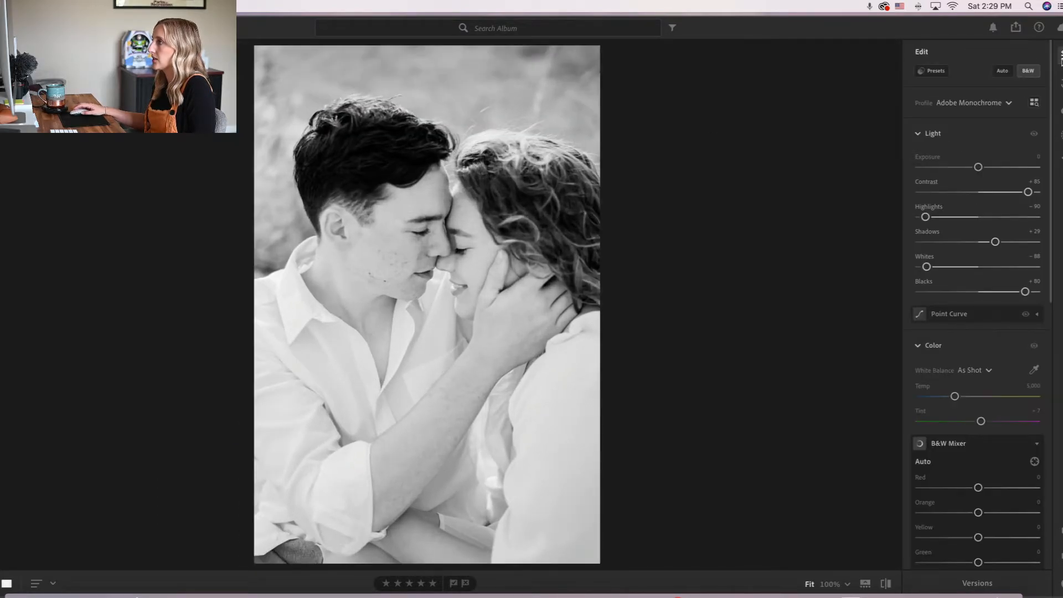
Step: Apply the 4a. 35mm Grain and 2e. Shadow Hard presets to the black-and-white portrait and close the editing controls
{"action": "left_click", "coordinate": [922, 71]}
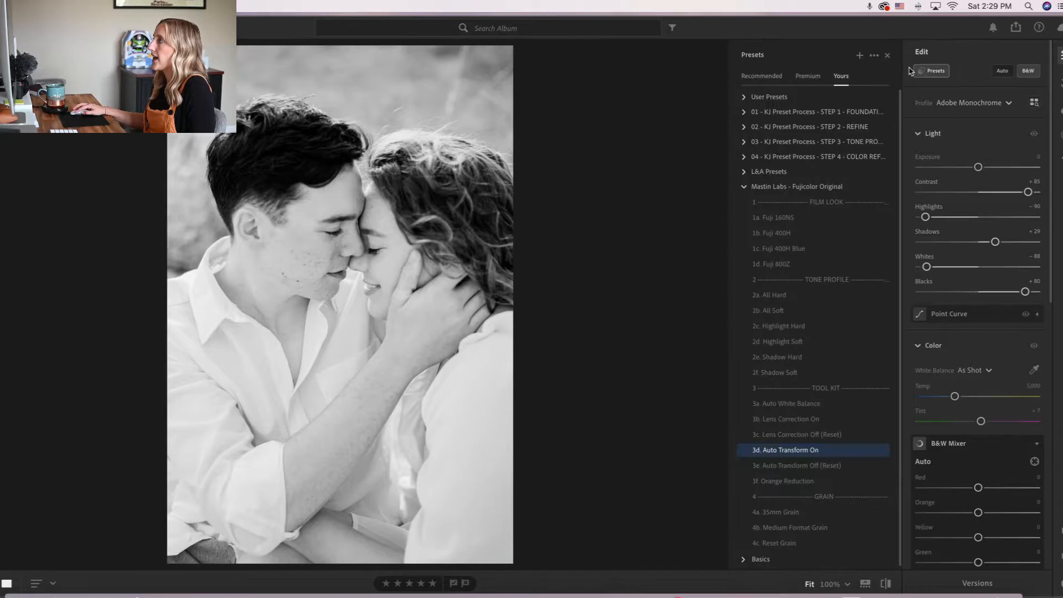
{"action": "left_click", "coordinate": [787, 513]}
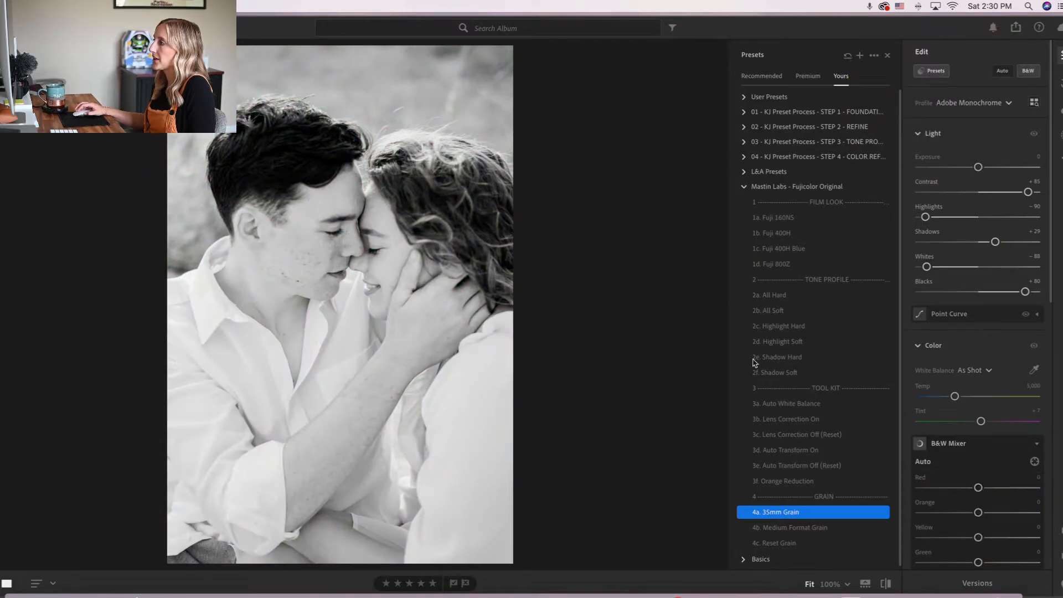
{"action": "left_click", "coordinate": [770, 360]}
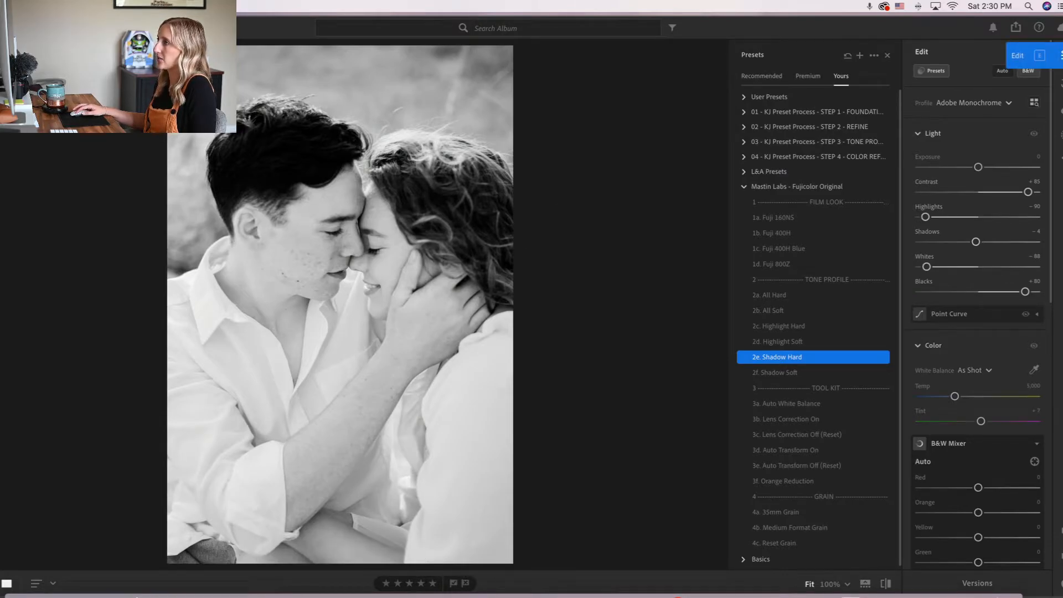
{"action": "left_click", "coordinate": [1058, 56]}
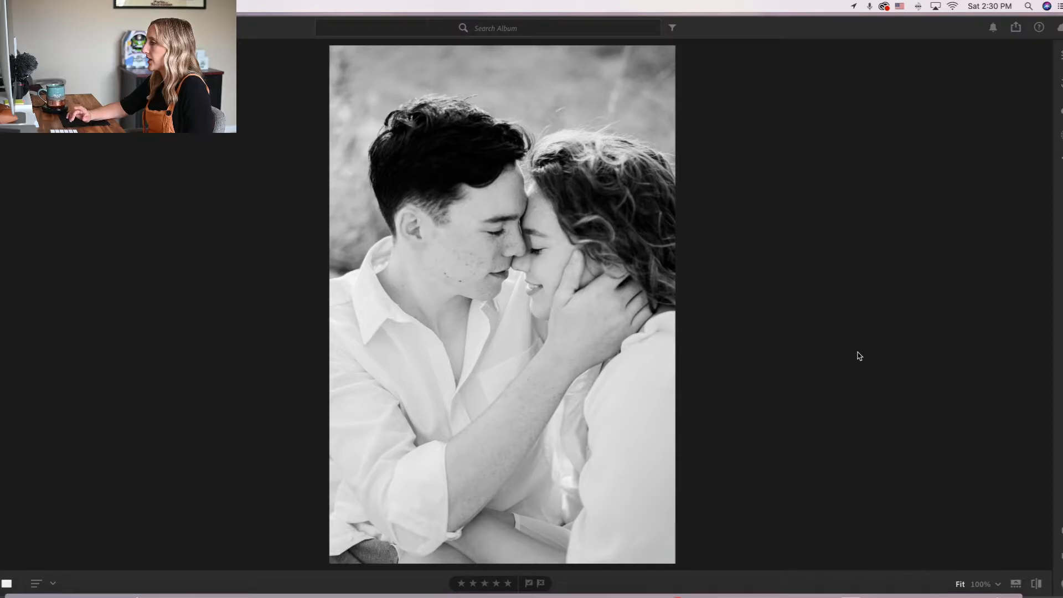
Step: Move to the wedding couple's porch-swing photo and apply presets 1b. Fuji 400H, 3b. Lens Correction On and 3d. Auto Transform On
{"action": "key", "text": "Right"}
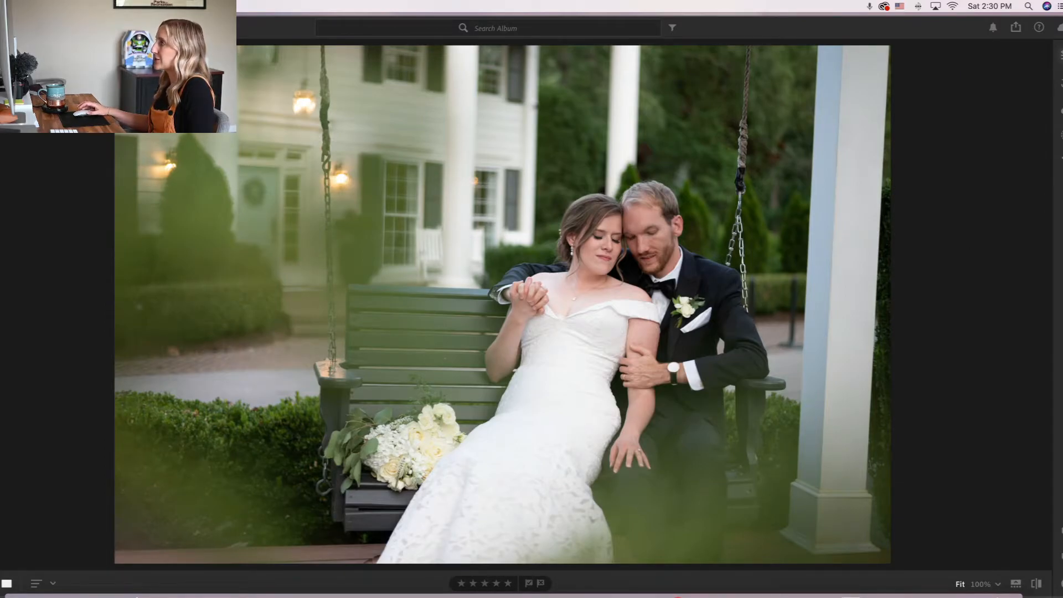
{"action": "left_click", "coordinate": [1059, 55]}
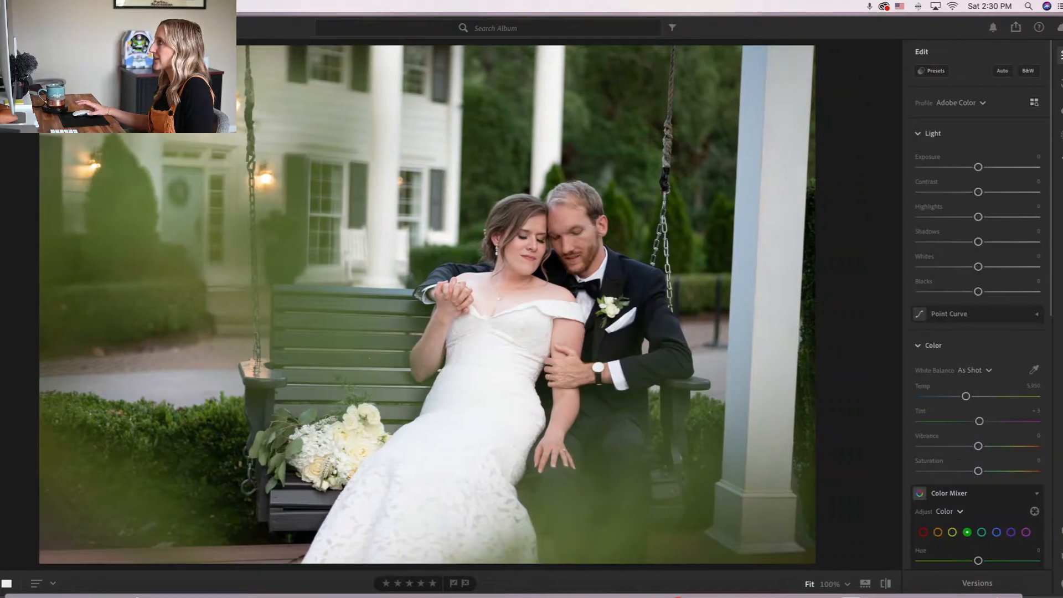
{"action": "left_click", "coordinate": [932, 72]}
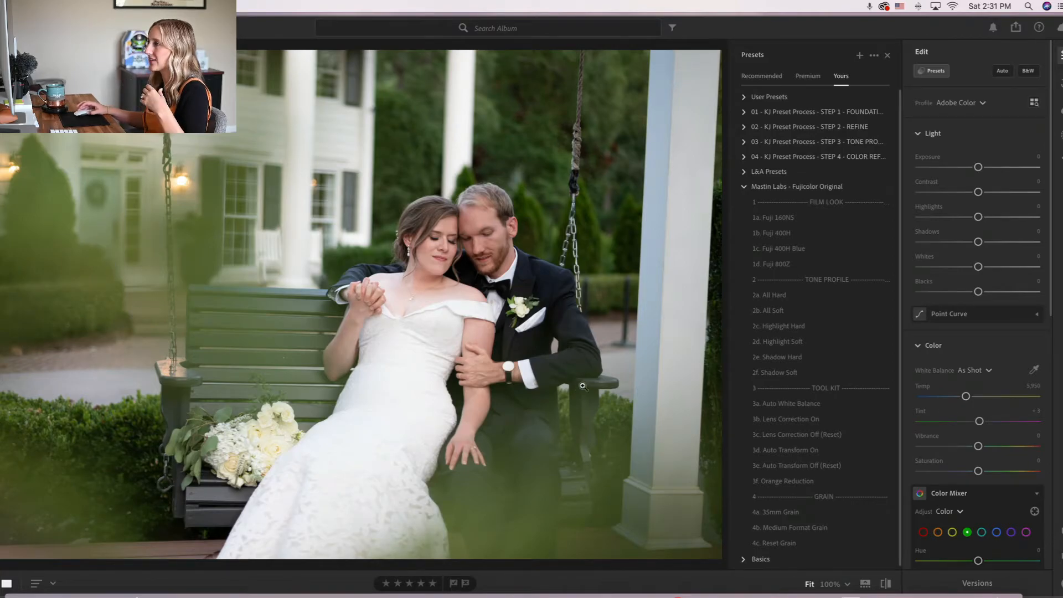
{"action": "left_click", "coordinate": [747, 254]}
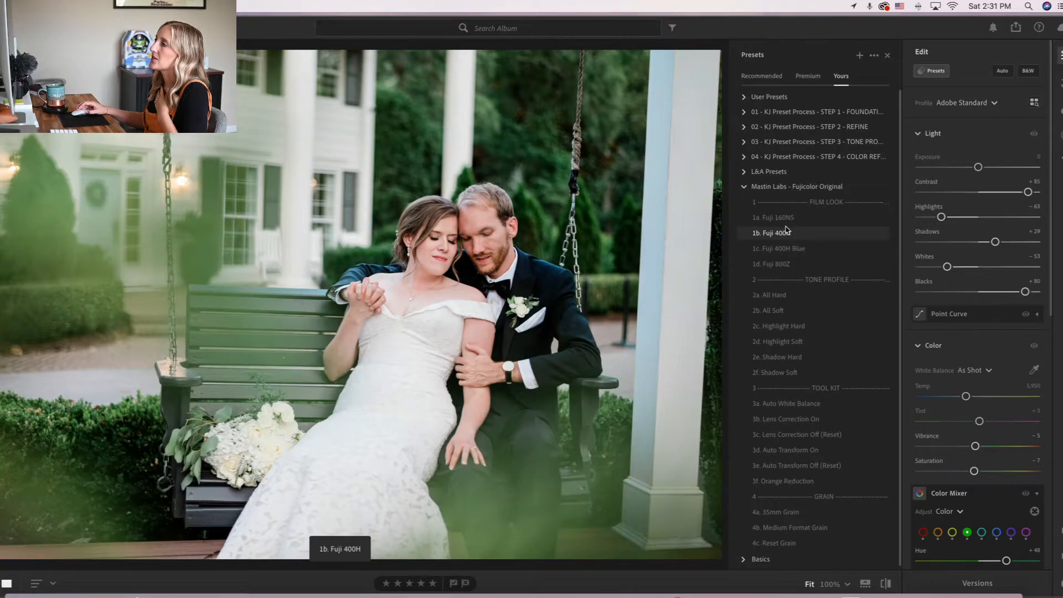
{"action": "left_click", "coordinate": [809, 254]}
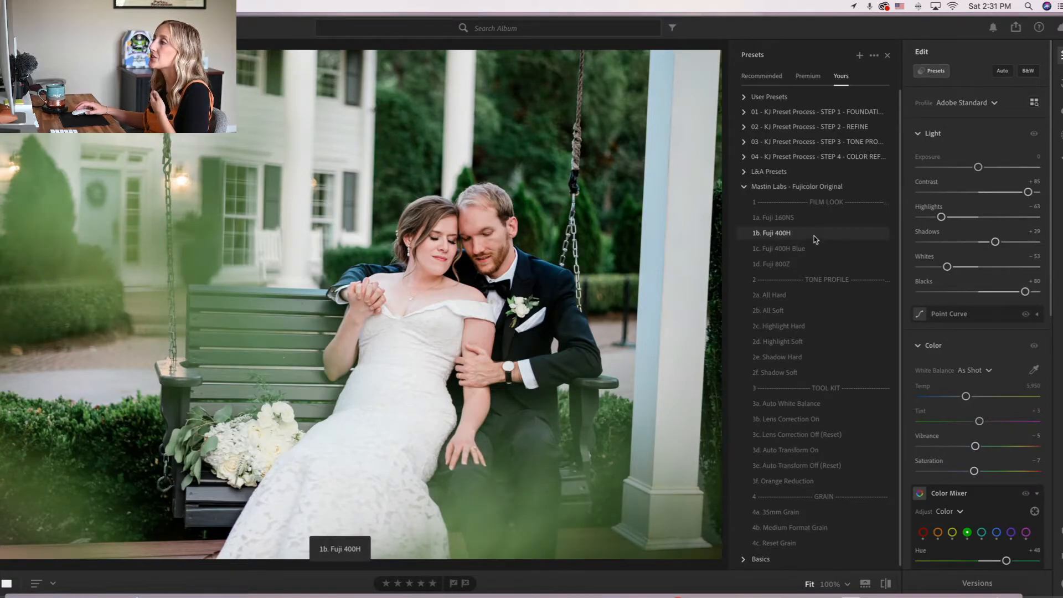
{"action": "left_click", "coordinate": [815, 239]}
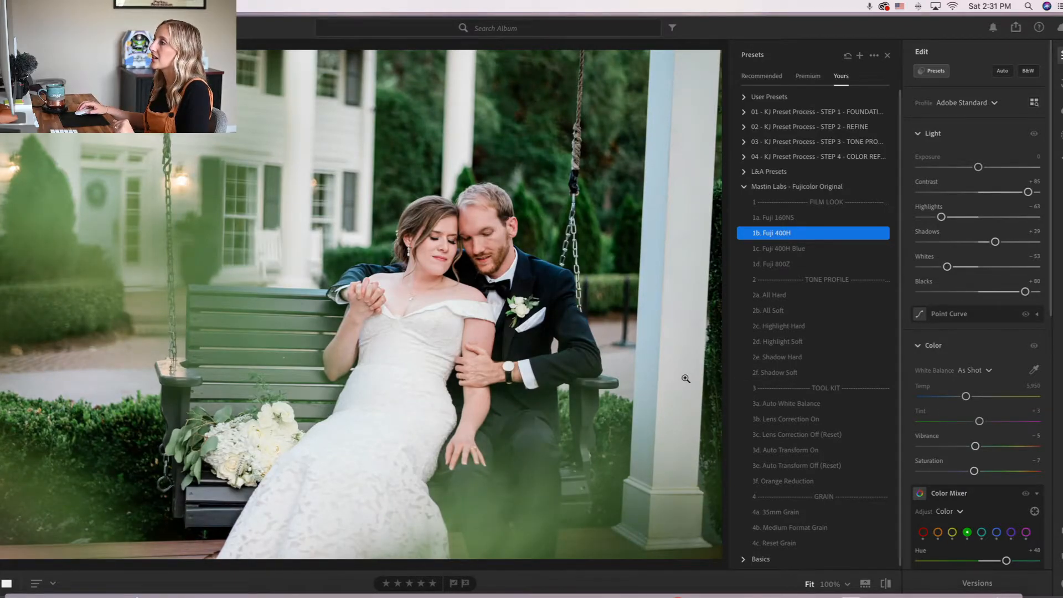
{"action": "left_click", "coordinate": [774, 424]}
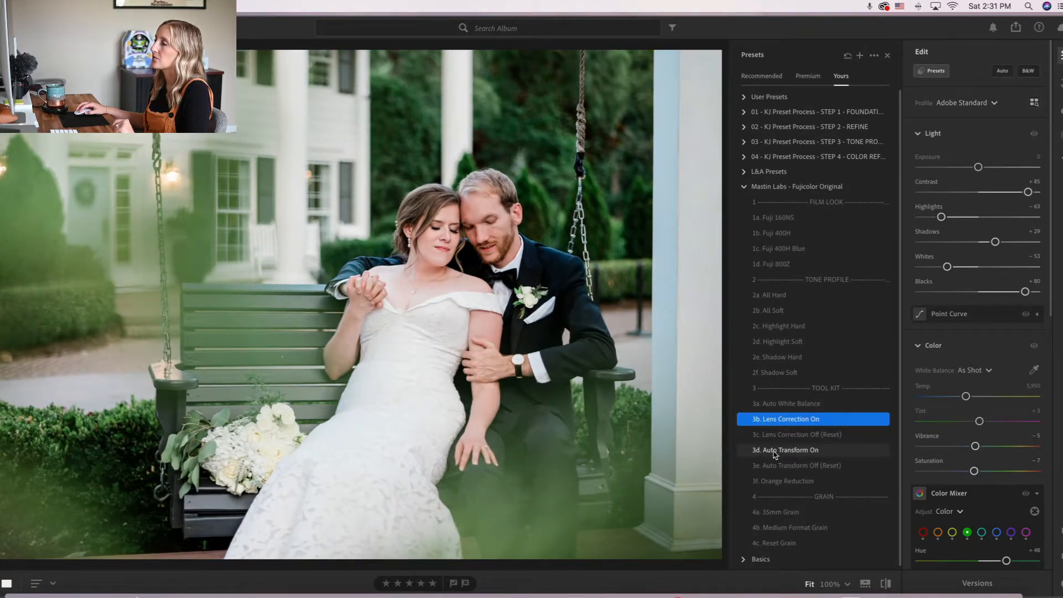
{"action": "left_click", "coordinate": [775, 451]}
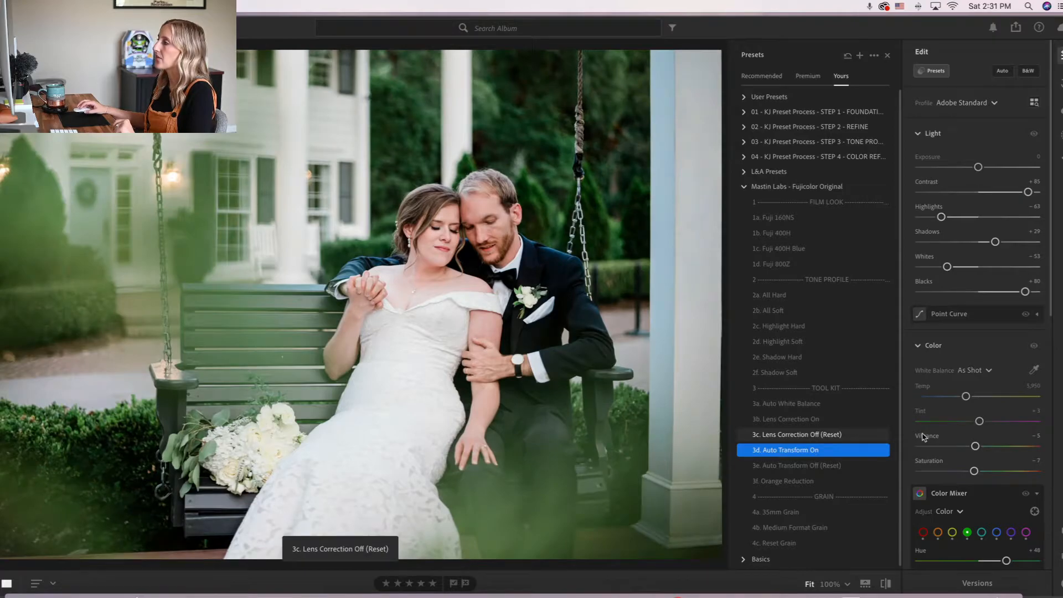
Step: Warm the porch-swing photo to a temperature of 6,930 and grade its highlights with hue 35 and saturation 12
{"action": "left_click_drag", "start_coordinate": [967, 396], "coordinate": [976, 396]}
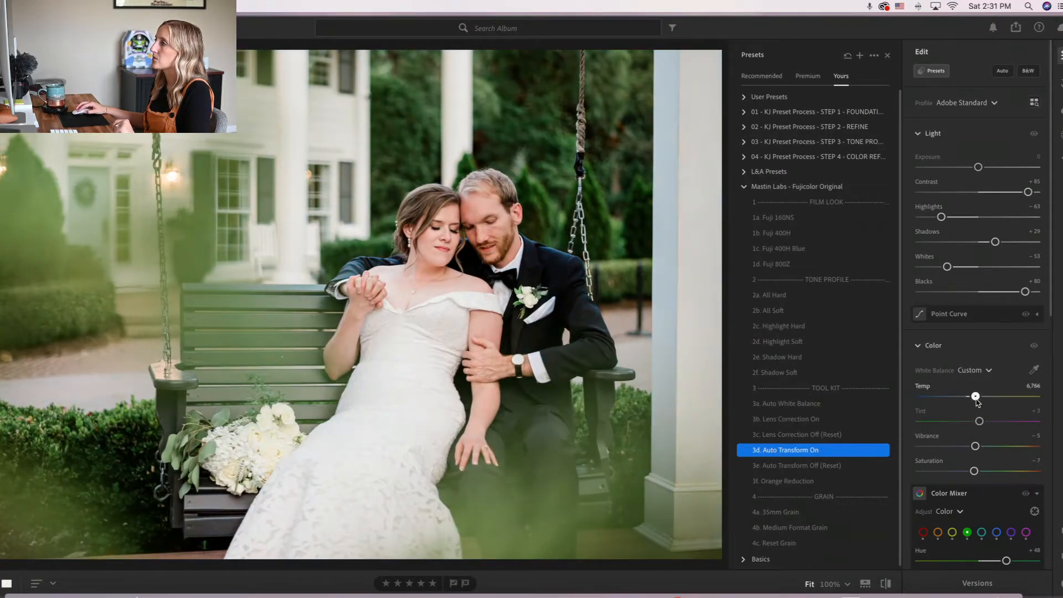
{"action": "scroll", "coordinate": [980, 427], "scroll_direction": "down", "scroll_amount": 8}
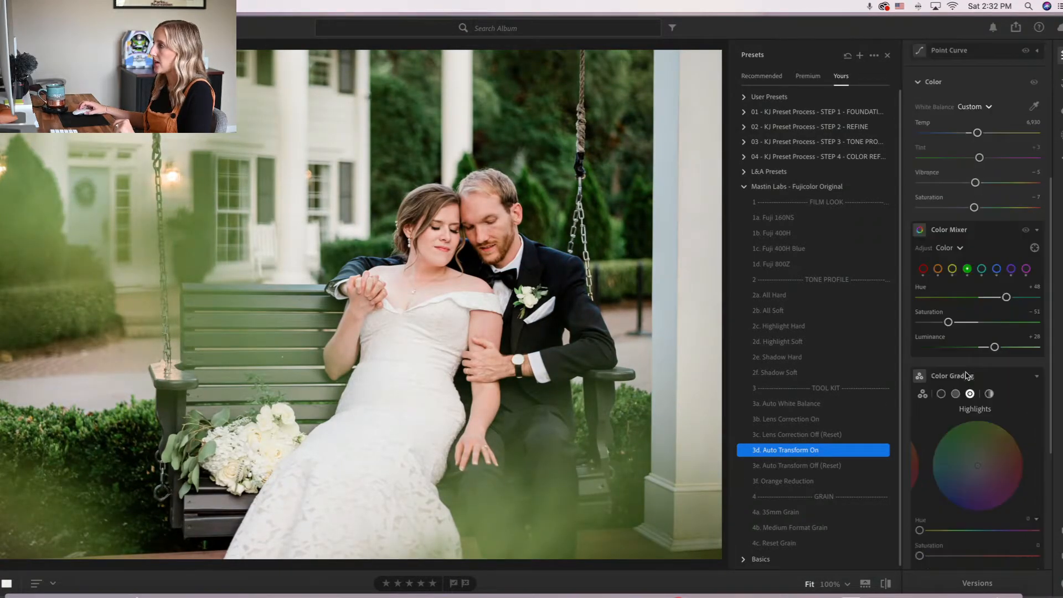
{"action": "left_click", "coordinate": [1028, 370]}
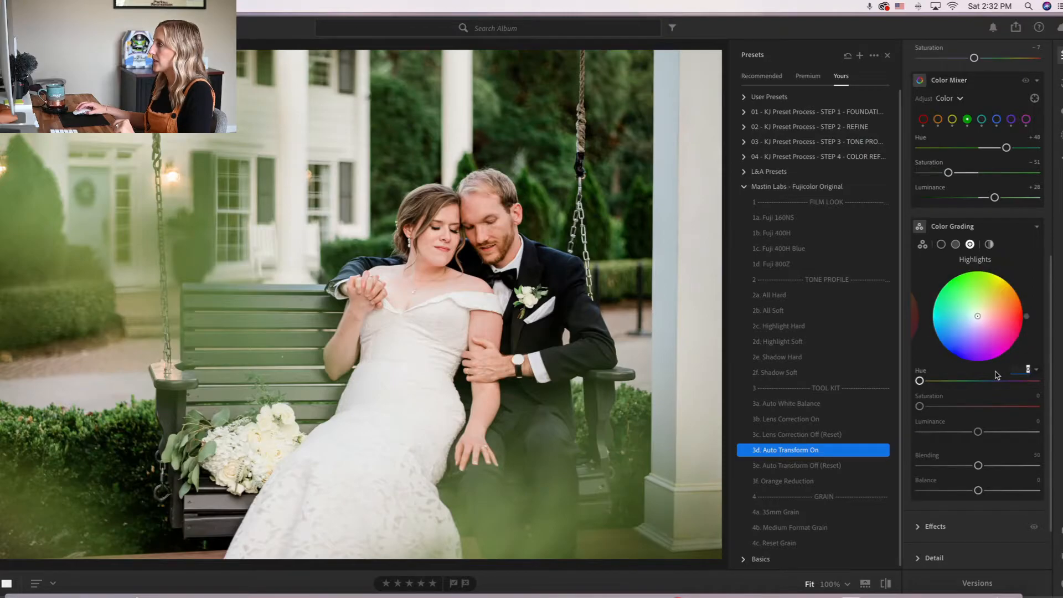
{"action": "left_click_drag", "start_coordinate": [920, 380], "coordinate": [936, 413]}
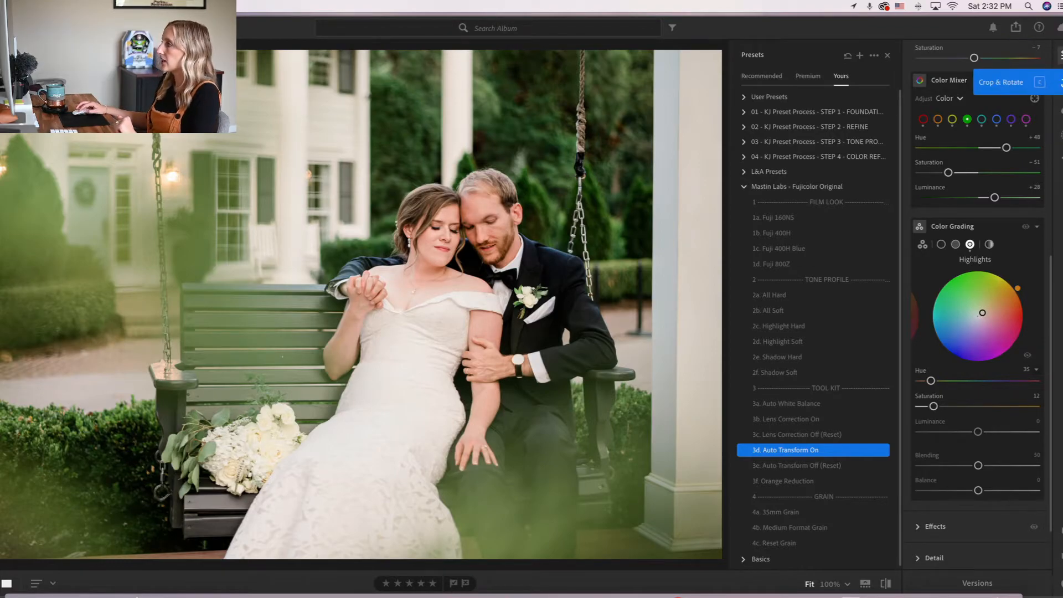
Step: Straighten the porch-swing photo to +0.16 at the original aspect ratio and return to the editing adjustments
{"action": "left_click", "coordinate": [1061, 82]}
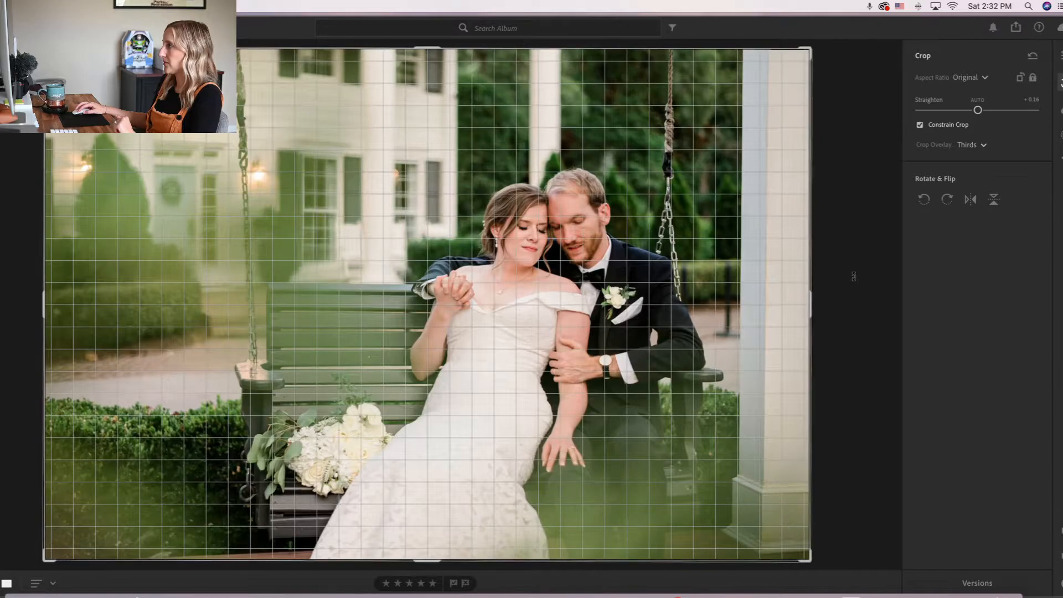
{"action": "left_click", "coordinate": [1061, 54]}
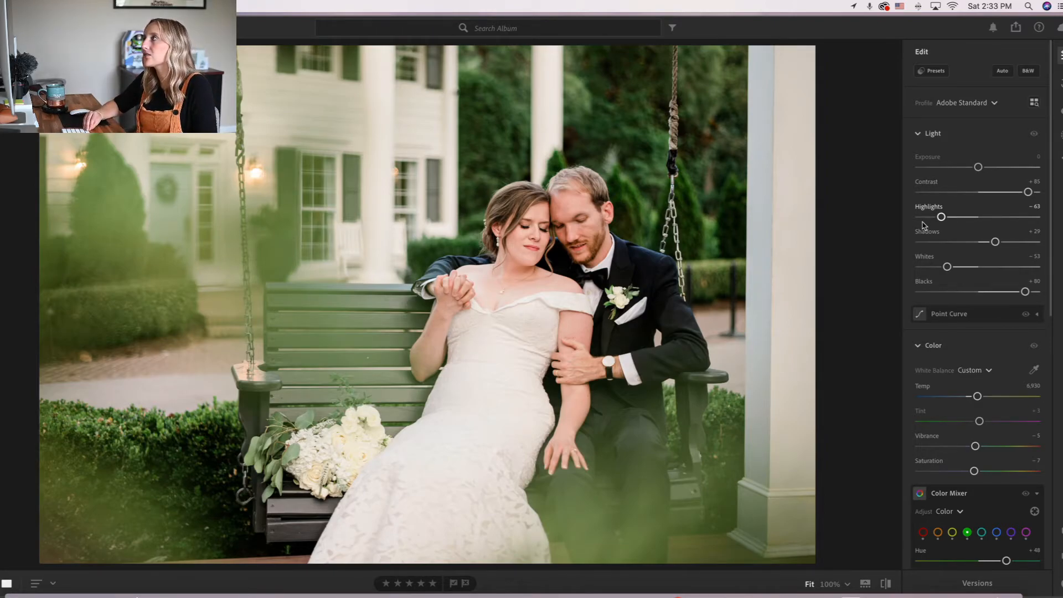
Step: Move to the photo of the couple walking with their wedding party, preview the Fuji film looks and apply 1b. Fuji 400H
{"action": "key", "text": "Right"}
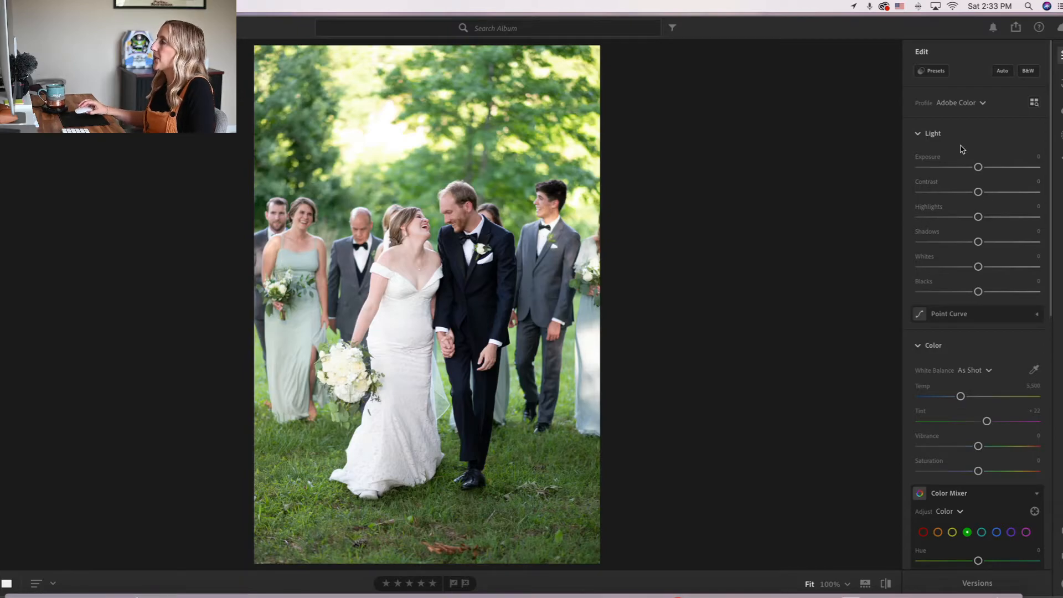
{"action": "left_click", "coordinate": [933, 71]}
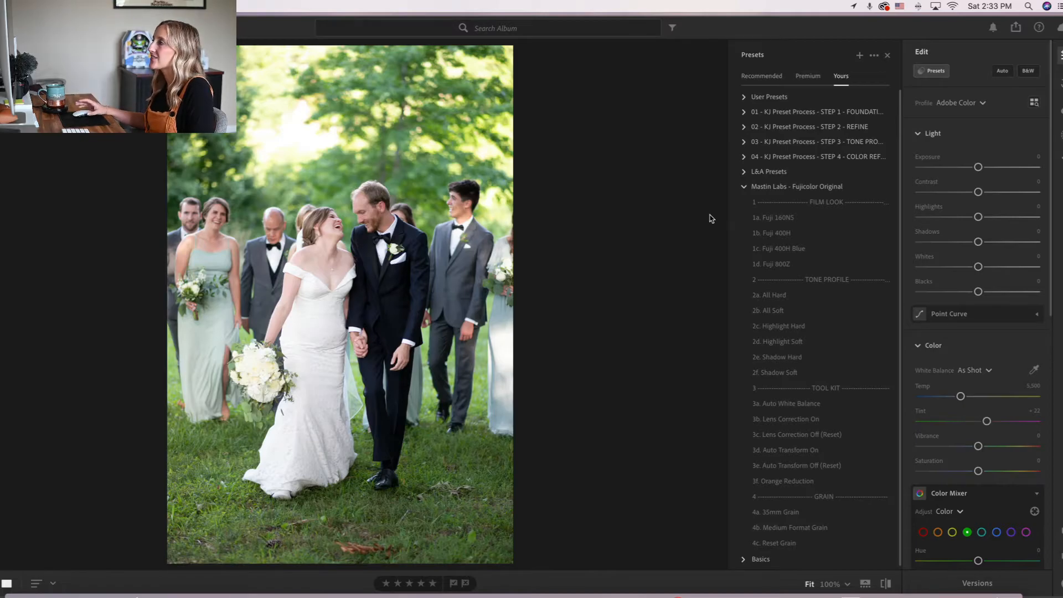
{"action": "left_click", "coordinate": [810, 221]}
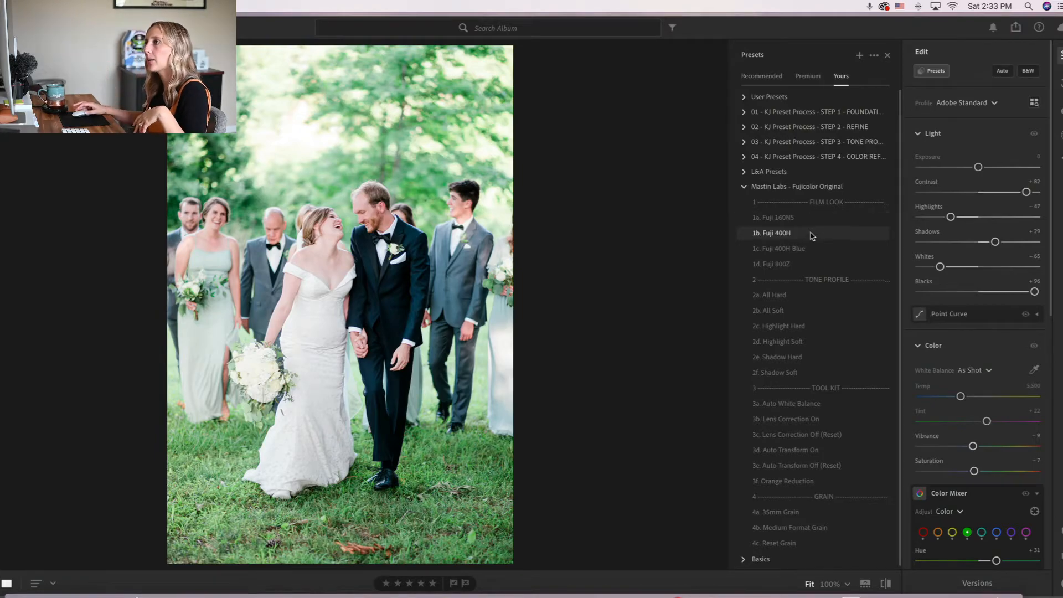
{"action": "left_click", "coordinate": [812, 235]}
{"action": "left_click", "coordinate": [812, 247]}
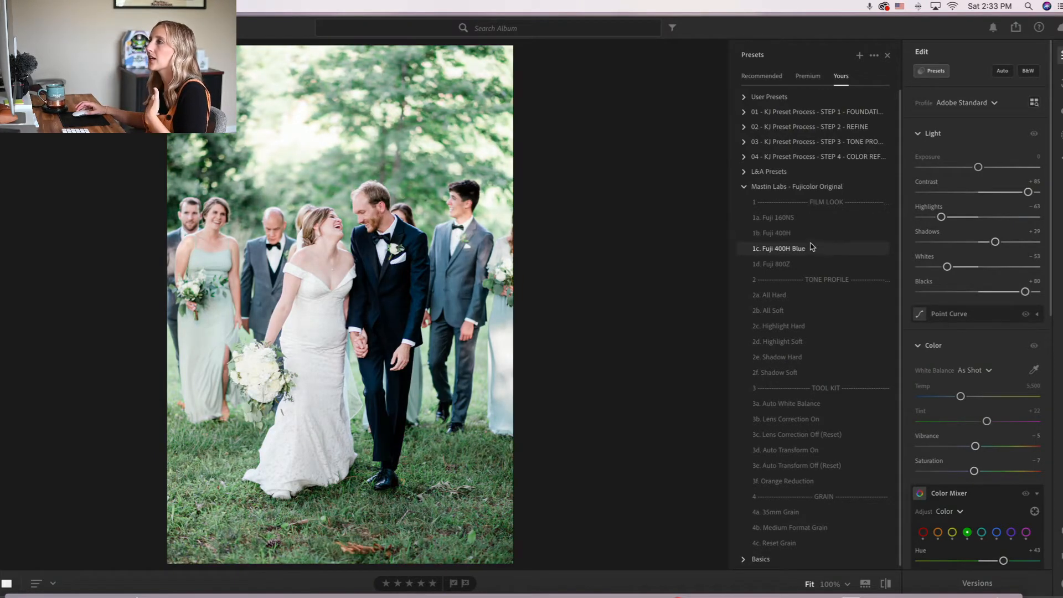
{"action": "left_click", "coordinate": [813, 235]}
{"action": "left_click", "coordinate": [814, 250]}
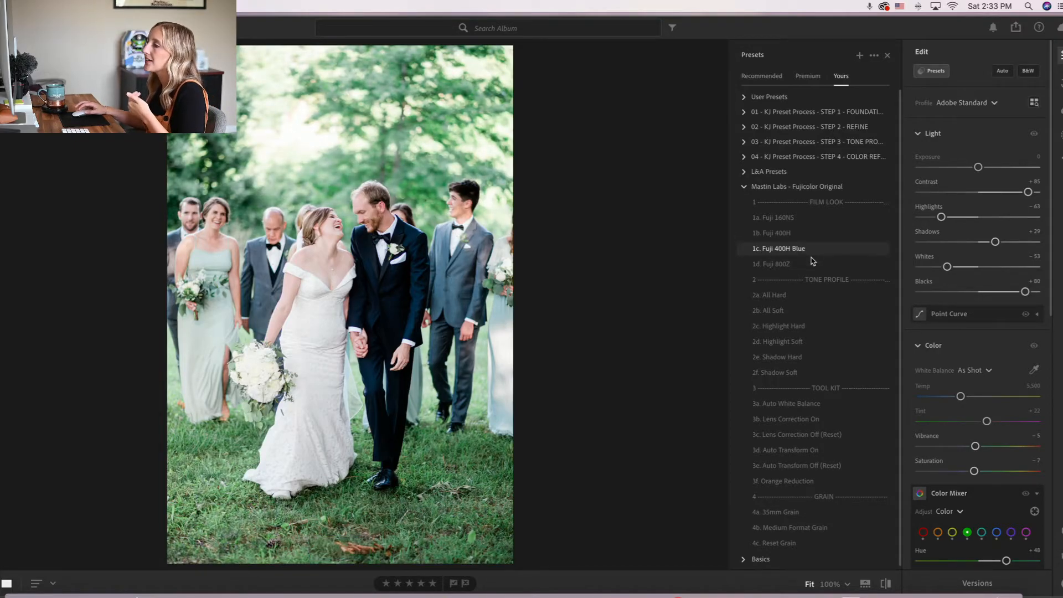
{"action": "left_click", "coordinate": [813, 262]}
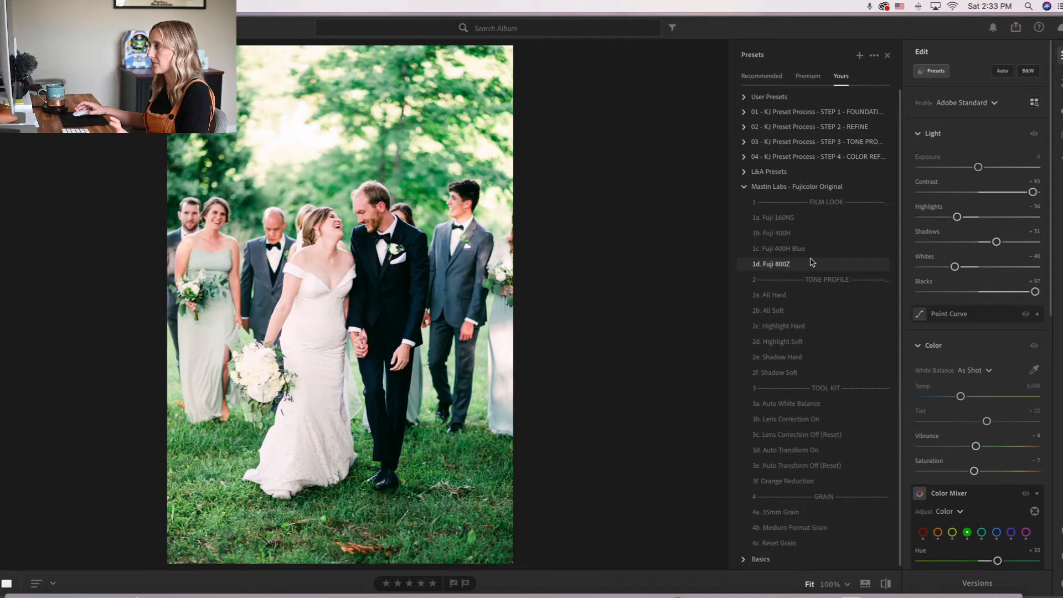
{"action": "left_click", "coordinate": [811, 237]}
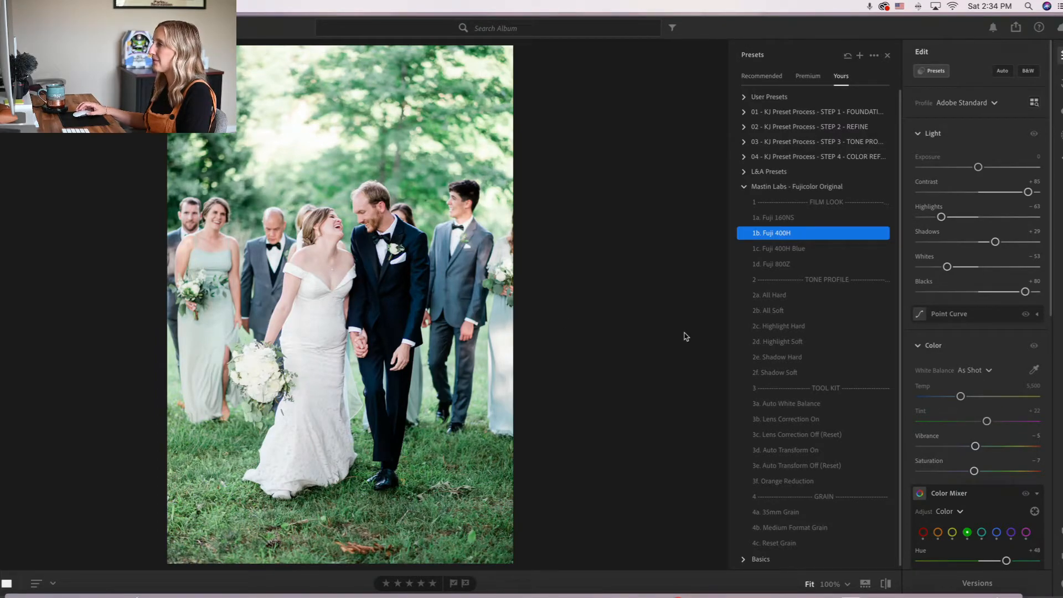
Step: Apply presets 2d. Highlight Soft, 3b. Lens Correction On and 3d. Auto Transform On to the wedding party photo
{"action": "left_click", "coordinate": [770, 342]}
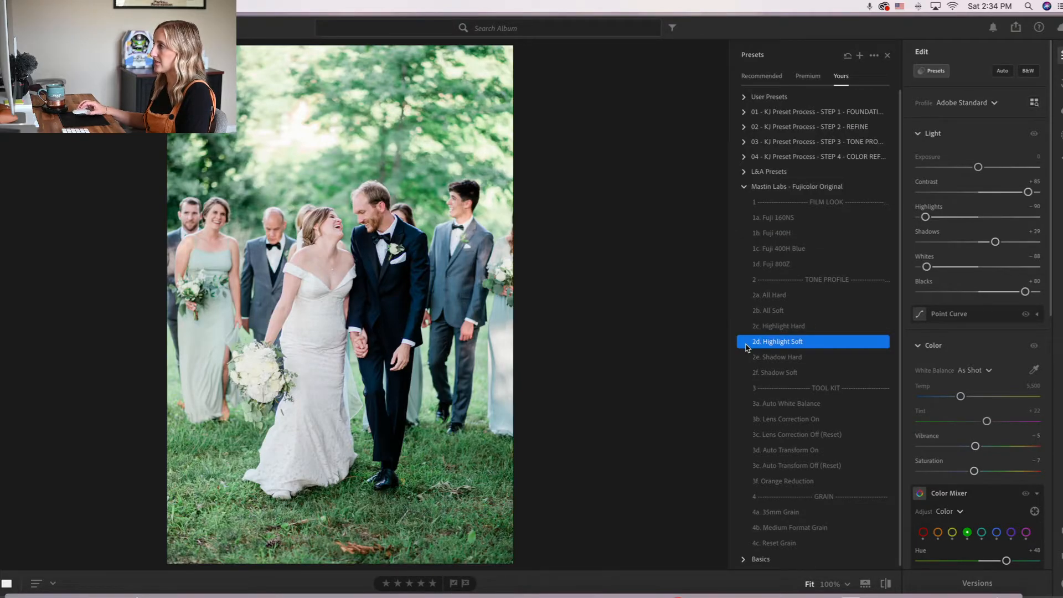
{"action": "left_click", "coordinate": [852, 420]}
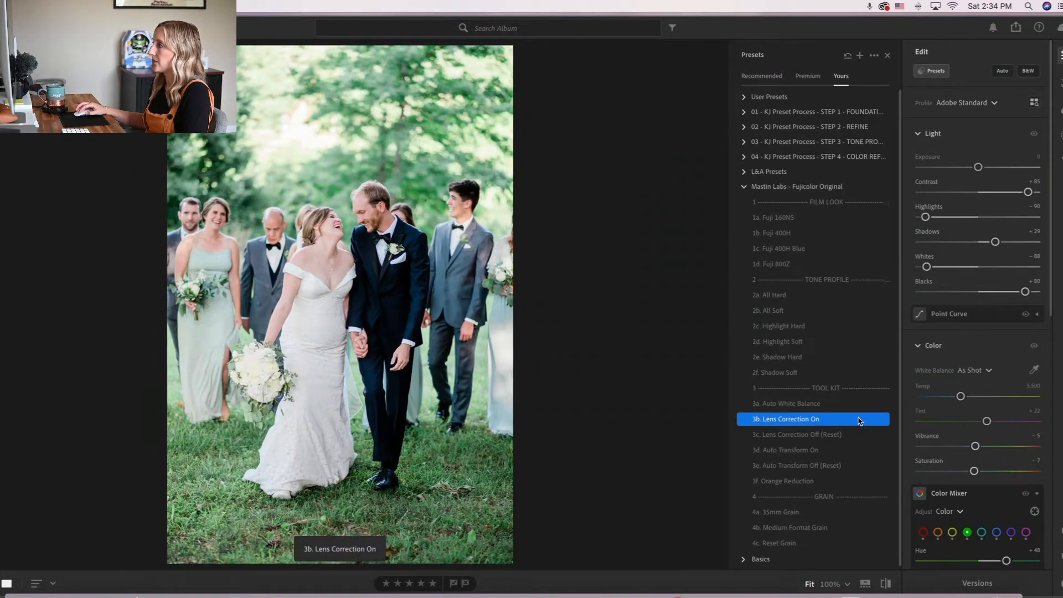
{"action": "left_click", "coordinate": [827, 453]}
Step: Auto-straighten the wedding party photo and crop it in slightly at the original aspect ratio
{"action": "left_click", "coordinate": [1060, 82]}
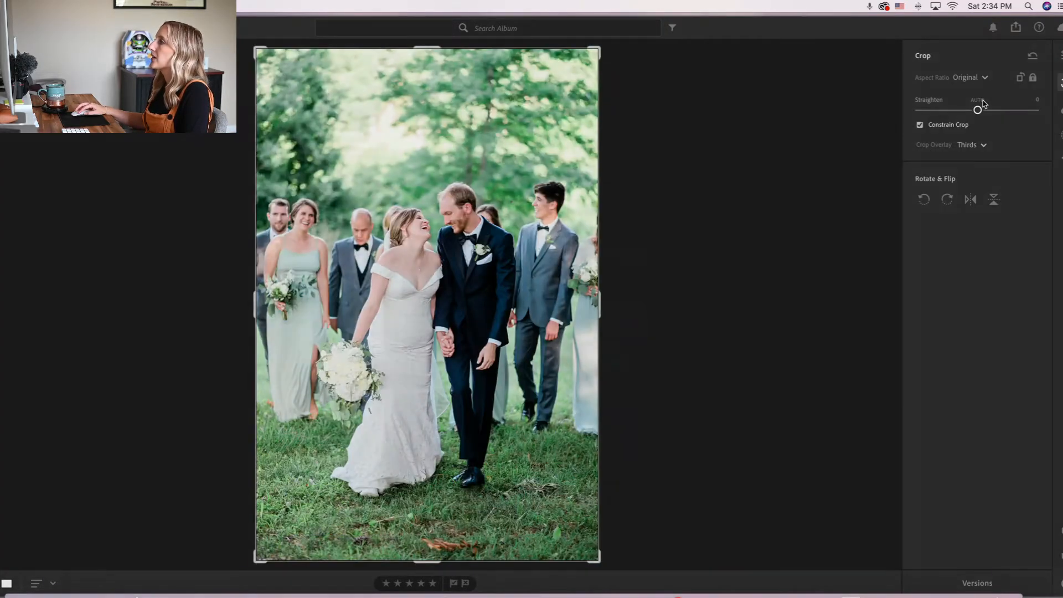
{"action": "left_click", "coordinate": [985, 102]}
{"action": "left_click", "coordinate": [613, 361]}
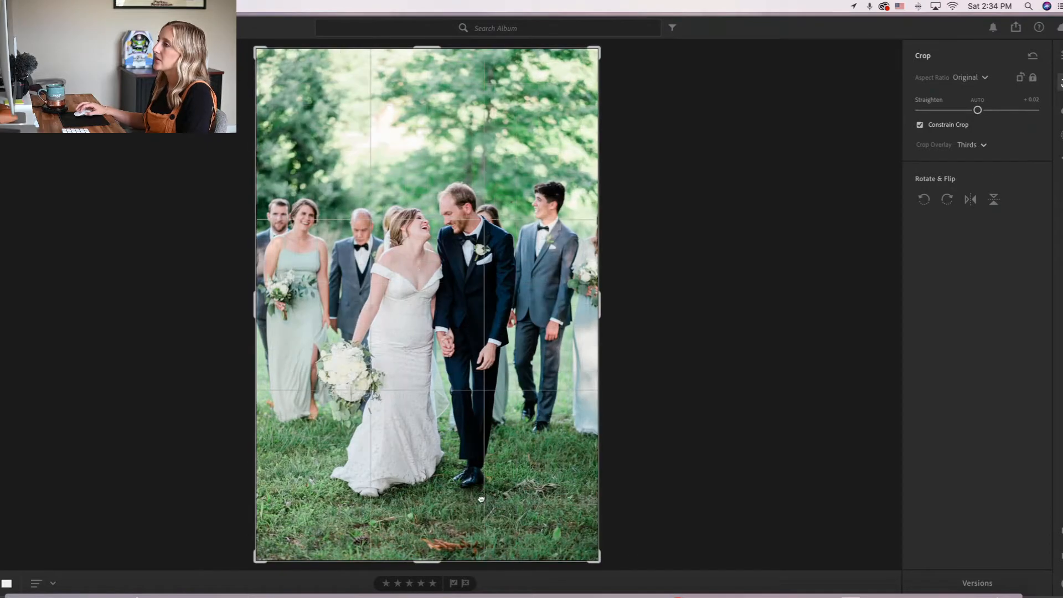
{"action": "left_click_drag", "start_coordinate": [257, 559], "coordinate": [260, 555]}
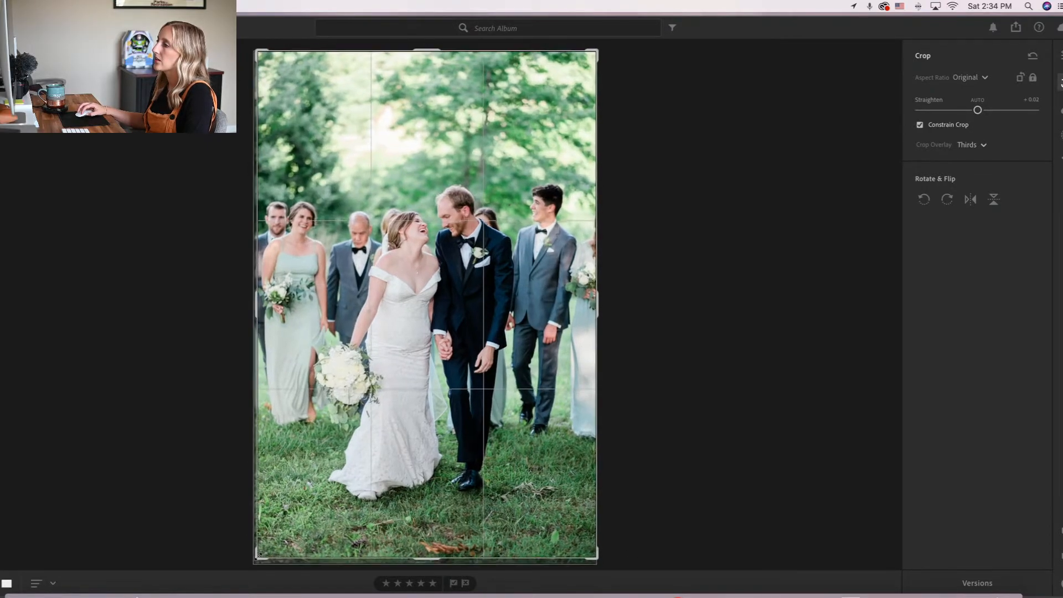
{"action": "left_click_drag", "start_coordinate": [504, 516], "coordinate": [504, 518]}
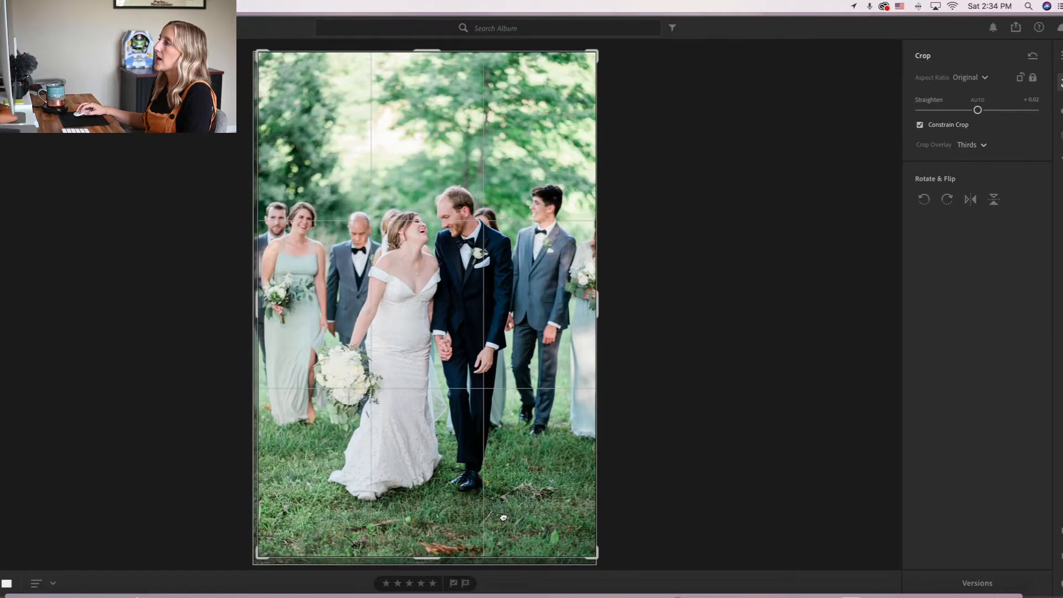
{"action": "key", "text": "Return"}
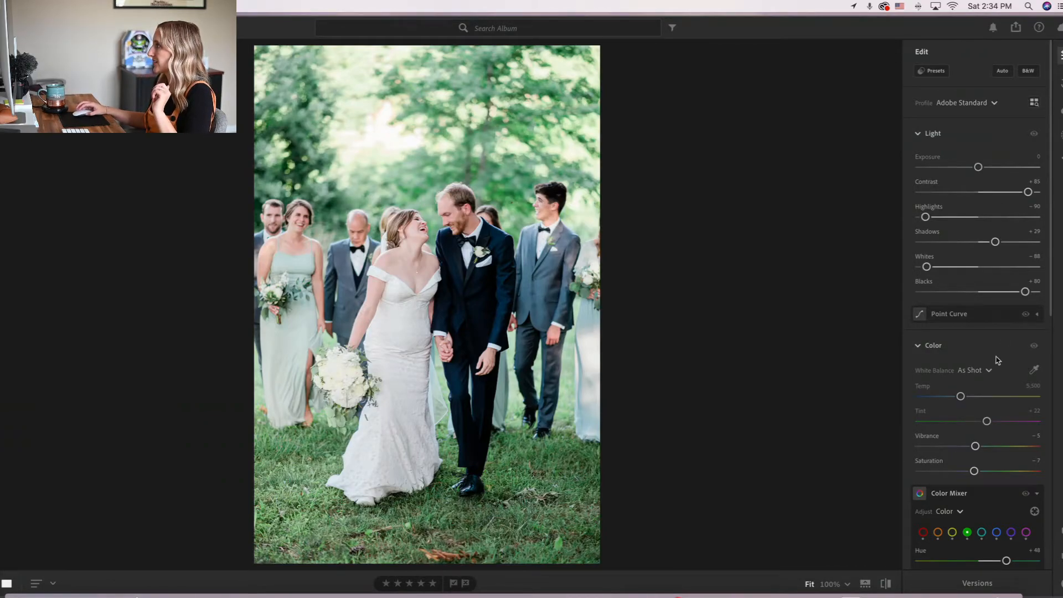
Step: Warm the wedding party photo to a temperature of 6,297 and lower its exposure to -0.10
{"action": "left_click_drag", "start_coordinate": [962, 397], "coordinate": [973, 399]}
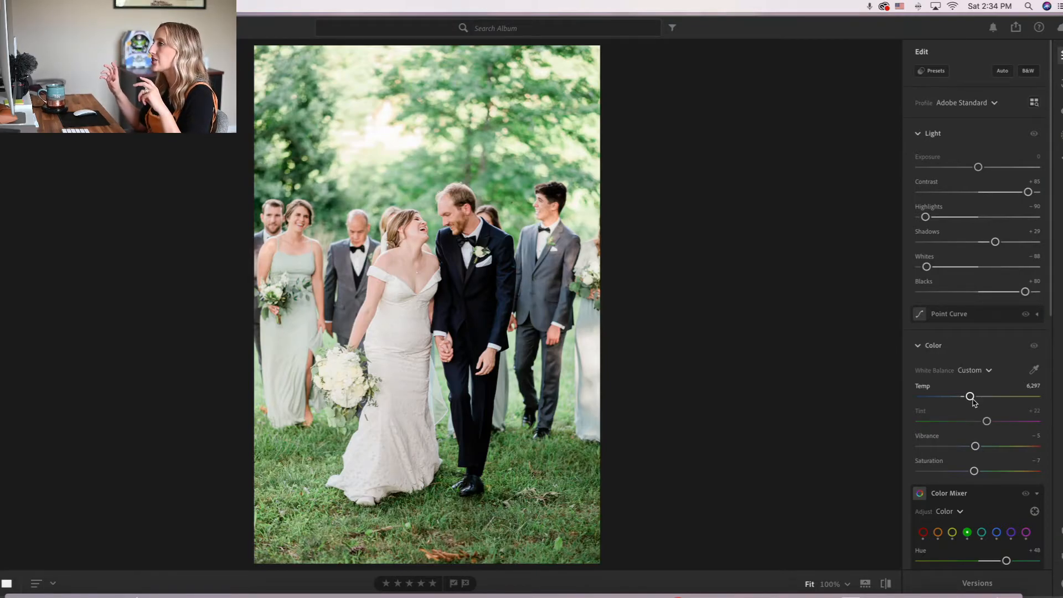
{"action": "left_click", "coordinate": [1033, 160]}
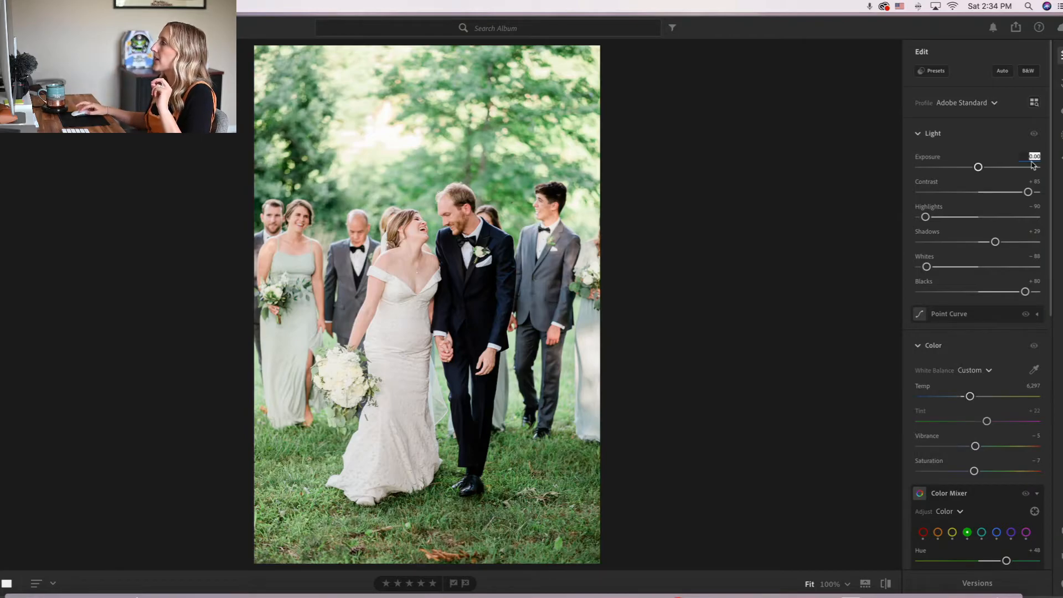
{"action": "key", "text": "Down"}
{"action": "key", "text": "Return"}
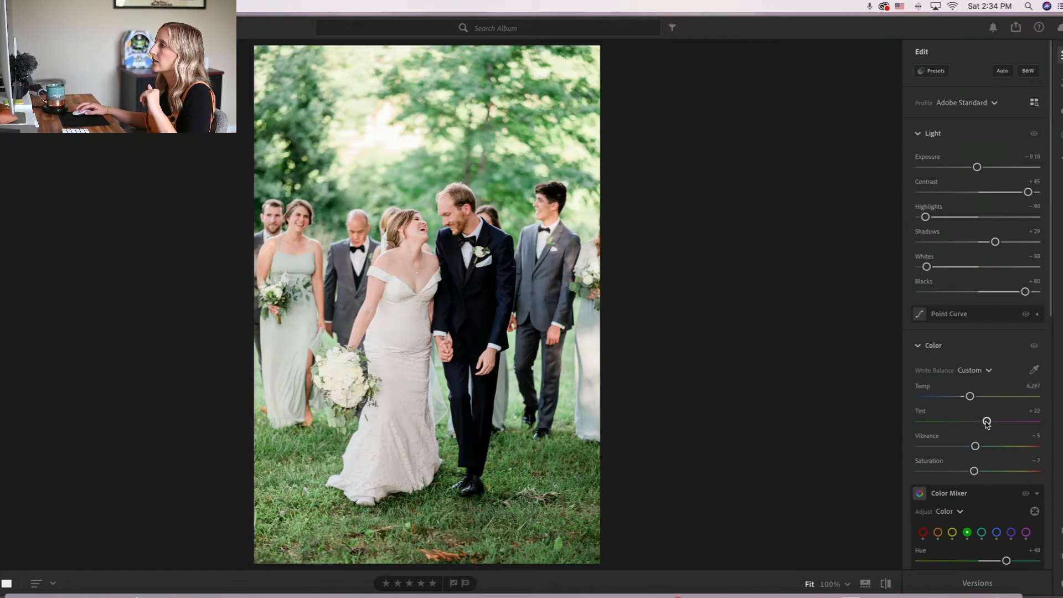
Step: Grade the wedding party photo's highlights with hue 35 and saturation 5
{"action": "scroll", "coordinate": [987, 423], "scroll_direction": "down", "scroll_amount": 10}
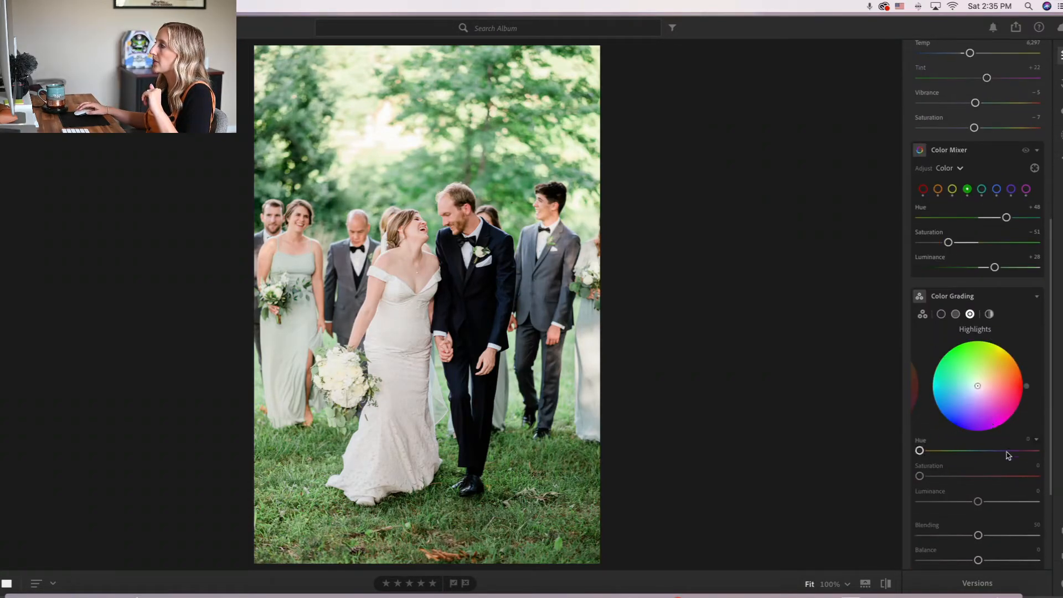
{"action": "left_click", "coordinate": [1028, 439]}
{"action": "type", "text": "35"}
{"action": "key", "text": "Return"}
{"action": "mouse_move", "coordinate": [921, 480]}
{"action": "left_mouse_down"}
{"action": "mouse_move", "coordinate": [988, 479]}
{"action": "mouse_move", "coordinate": [929, 482]}
{"action": "left_mouse_up"}
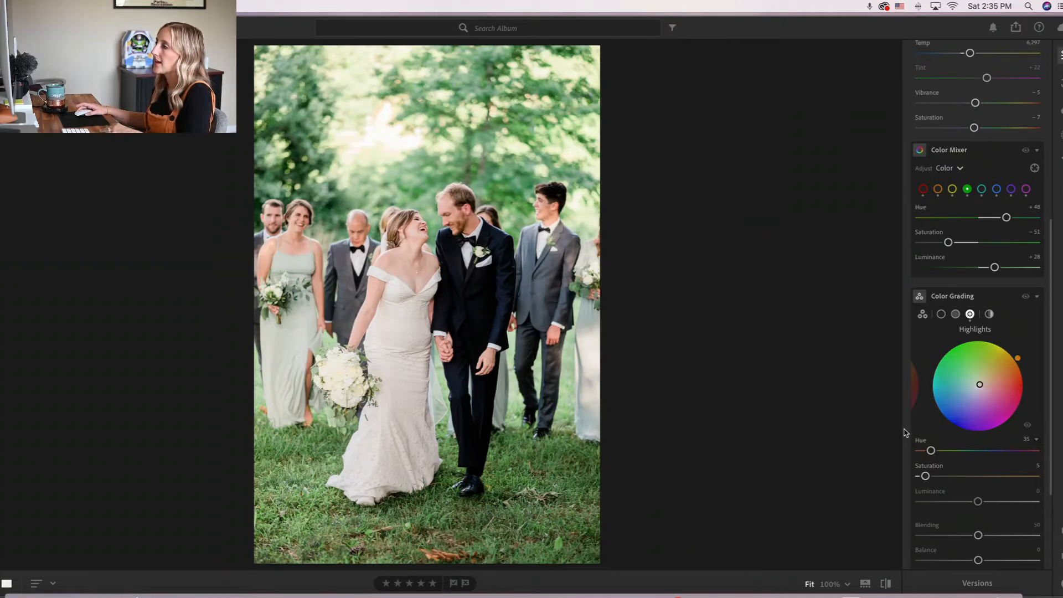
{"action": "scroll", "coordinate": [905, 433], "scroll_direction": "up", "scroll_amount": 2}
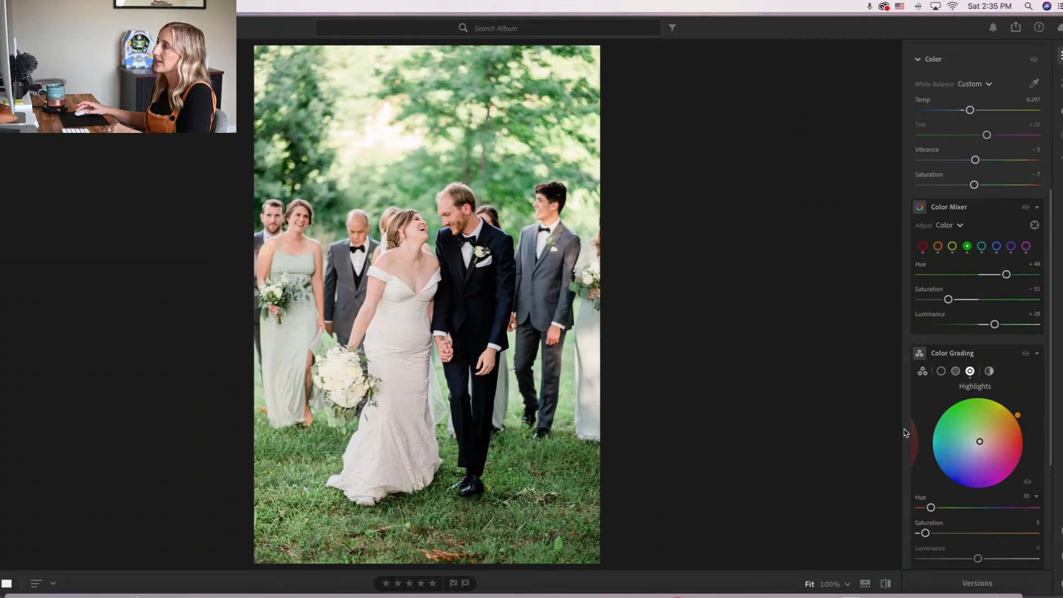
{"action": "scroll", "coordinate": [905, 433], "scroll_direction": "up", "scroll_amount": 10}
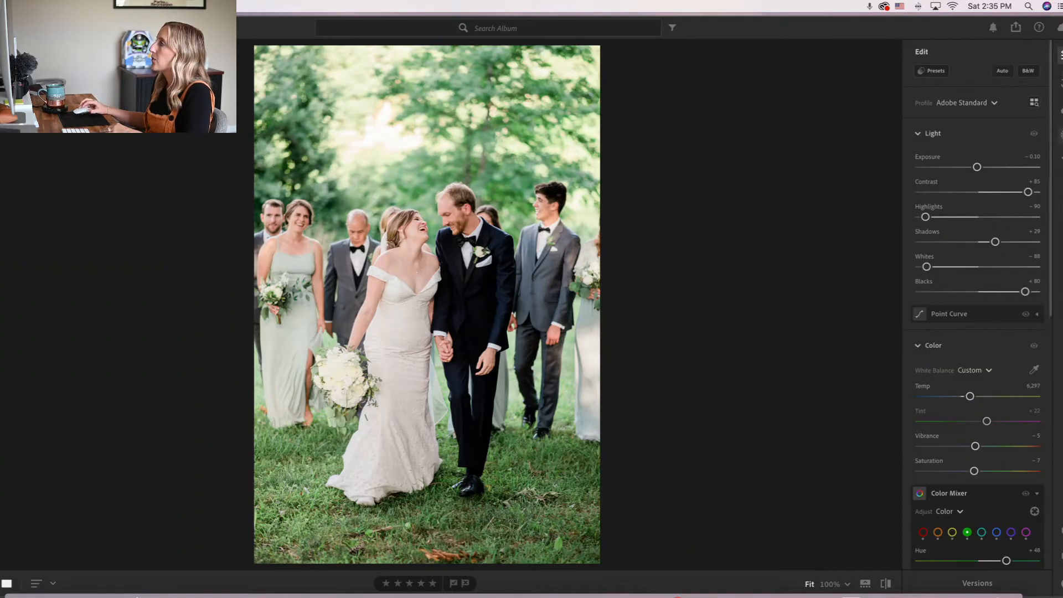
Step: Create a color range mask from the bride's skin tone and raise the mask's exposure to +0.12
{"action": "left_click", "coordinate": [1060, 134]}
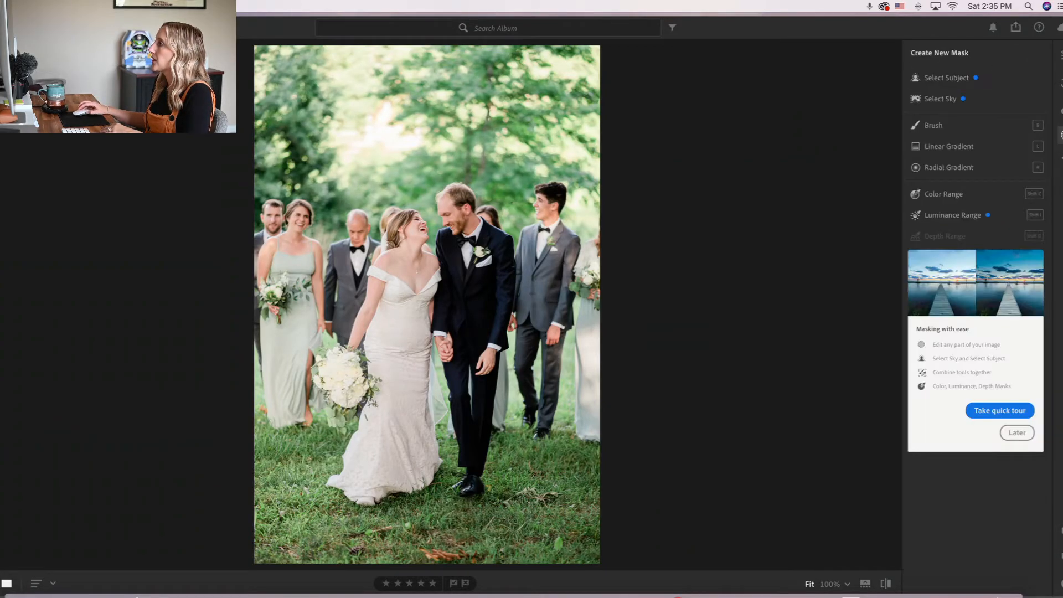
{"action": "left_click", "coordinate": [960, 197]}
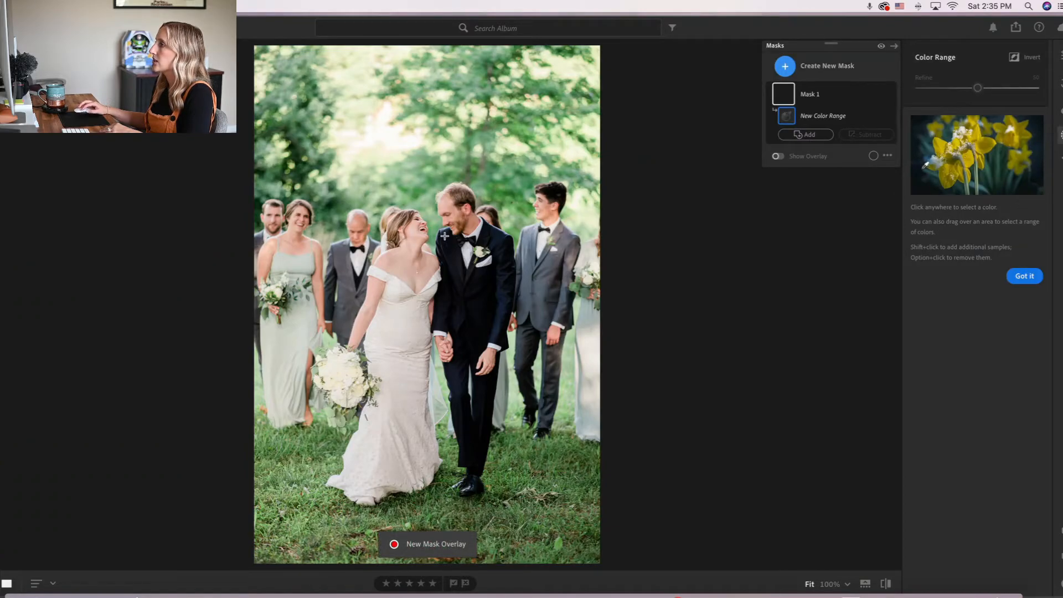
{"action": "left_click", "coordinate": [417, 229]}
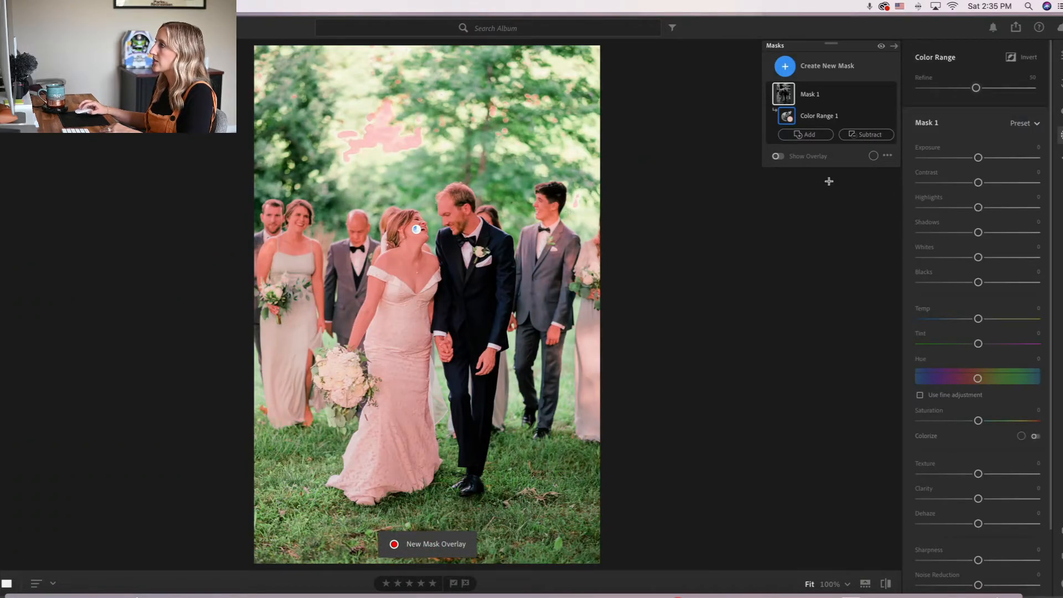
{"action": "mouse_move", "coordinate": [980, 158]}
{"action": "left_mouse_down"}
{"action": "mouse_move", "coordinate": [966, 159]}
{"action": "mouse_move", "coordinate": [981, 159]}
{"action": "left_mouse_up"}
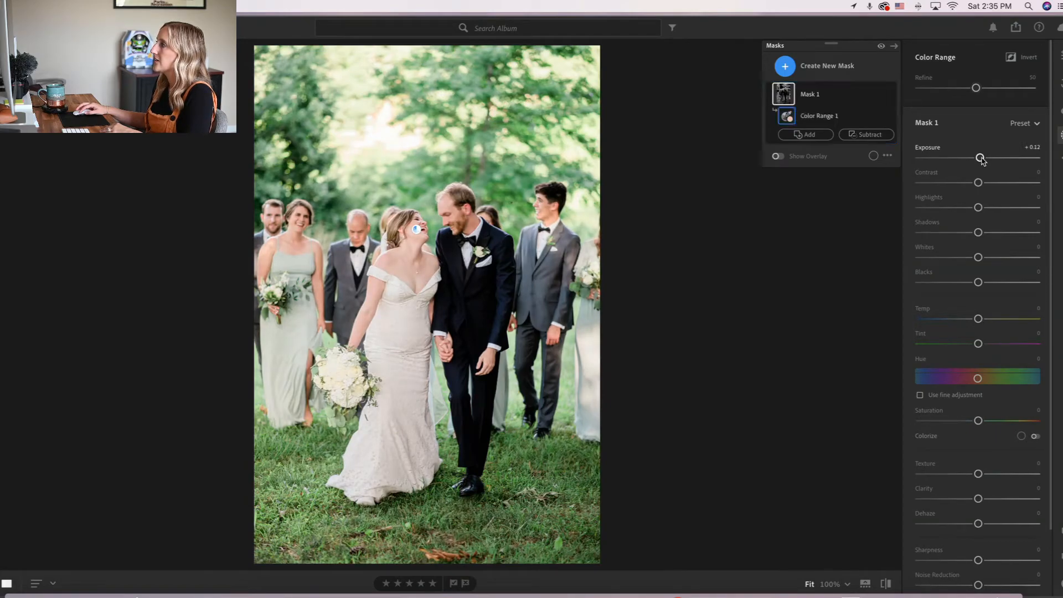
{"action": "left_click", "coordinate": [1061, 54]}
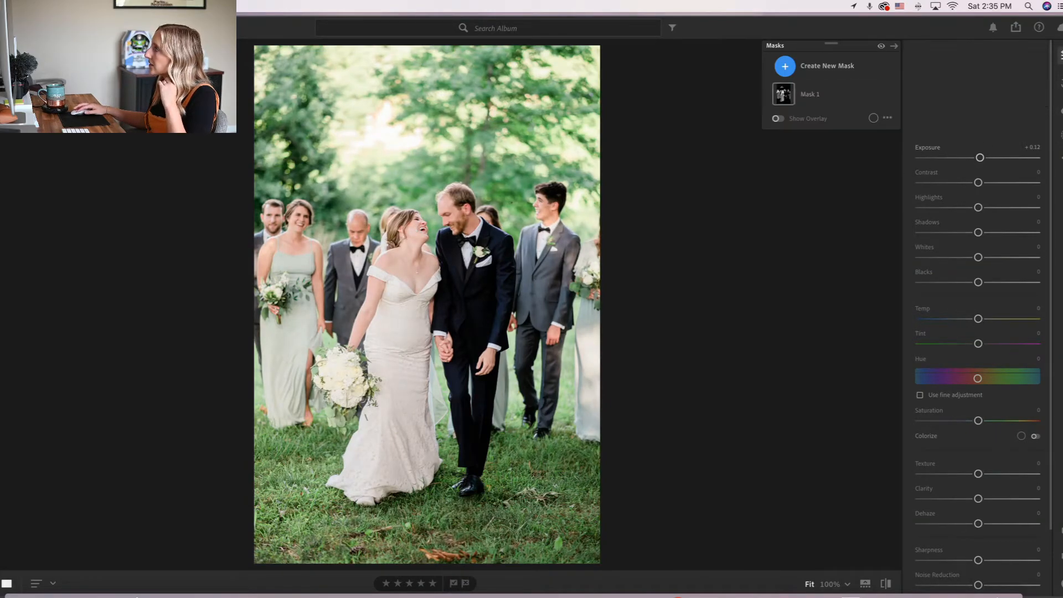
Step: Set the wedding party photo's temperature to 6,582 and tint to +23, trying a stronger saturation in the highlights grade
{"action": "left_click_drag", "start_coordinate": [975, 402], "coordinate": [978, 401]}
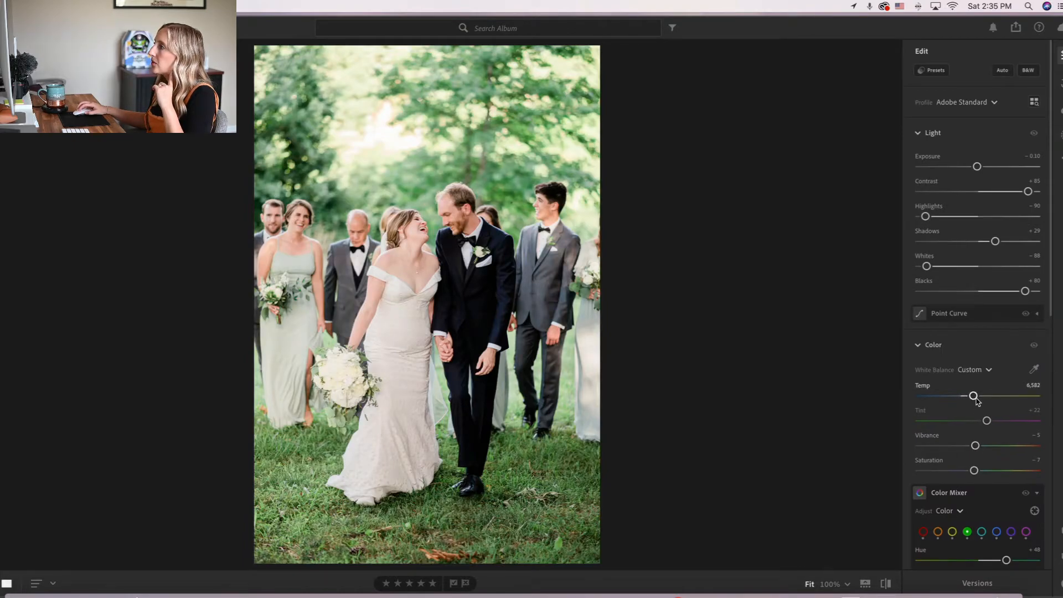
{"action": "scroll", "coordinate": [971, 415], "scroll_direction": "down", "scroll_amount": 5}
{"action": "scroll", "coordinate": [970, 416], "scroll_direction": "down", "scroll_amount": 5}
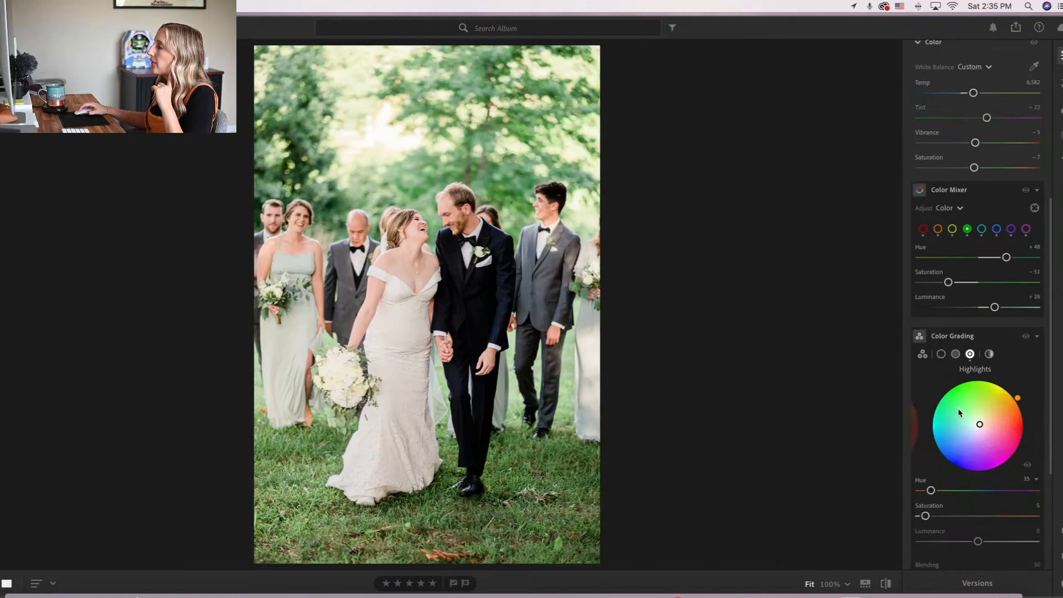
{"action": "left_click_drag", "start_coordinate": [924, 516], "coordinate": [964, 517]}
{"action": "scroll", "coordinate": [973, 373], "scroll_direction": "up", "scroll_amount": 8}
{"action": "scroll", "coordinate": [973, 373], "scroll_direction": "up", "scroll_amount": 2}
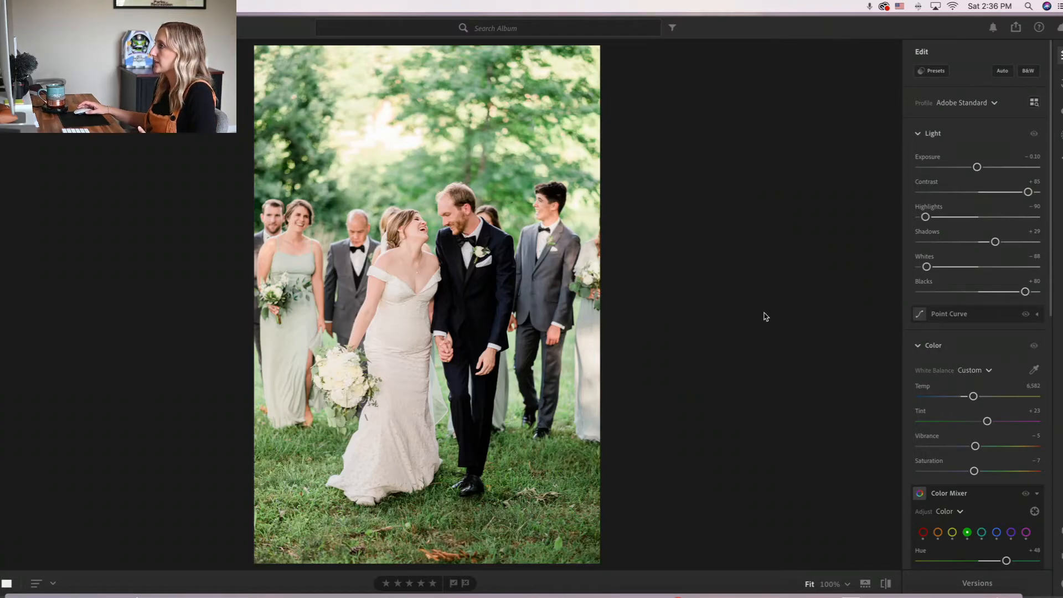
Step: Reopen the skin-tone color range mask on the wedding party photo and slightly lower its exposure
{"action": "key", "text": "m"}
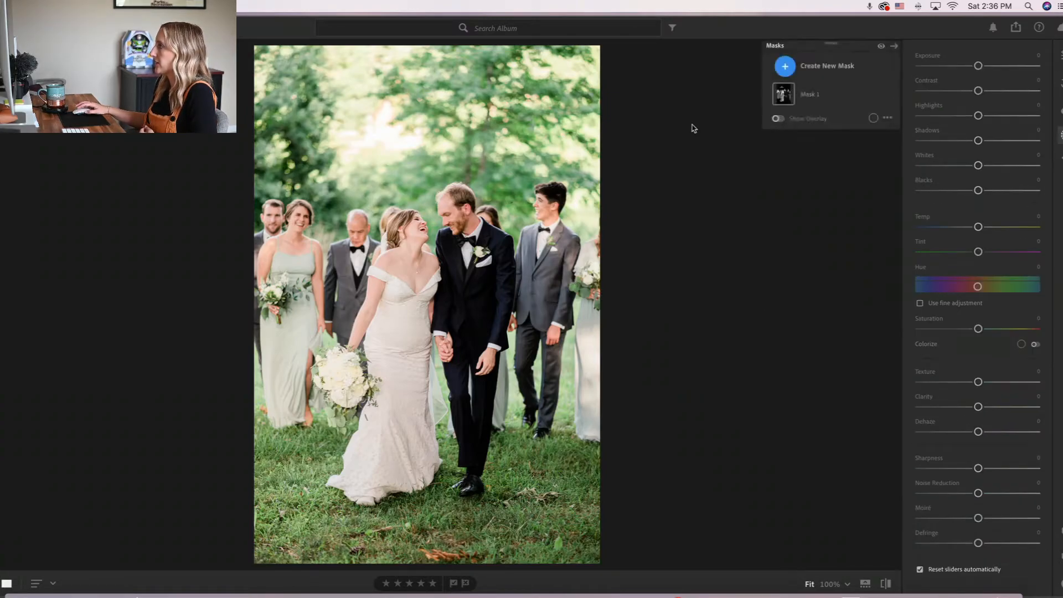
{"action": "left_click", "coordinate": [812, 95]}
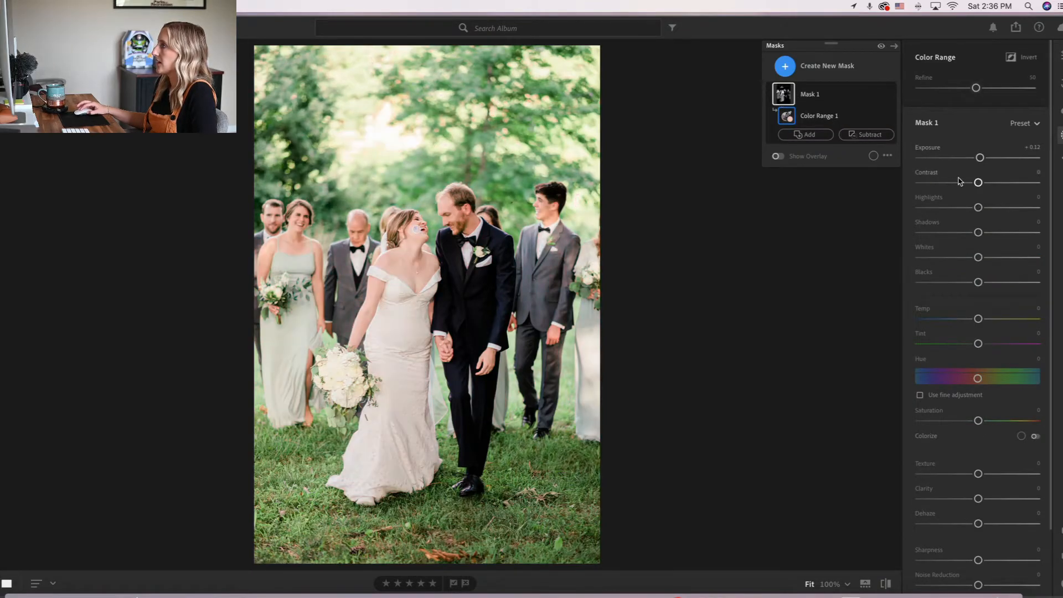
{"action": "left_click_drag", "start_coordinate": [981, 159], "coordinate": [977, 159]}
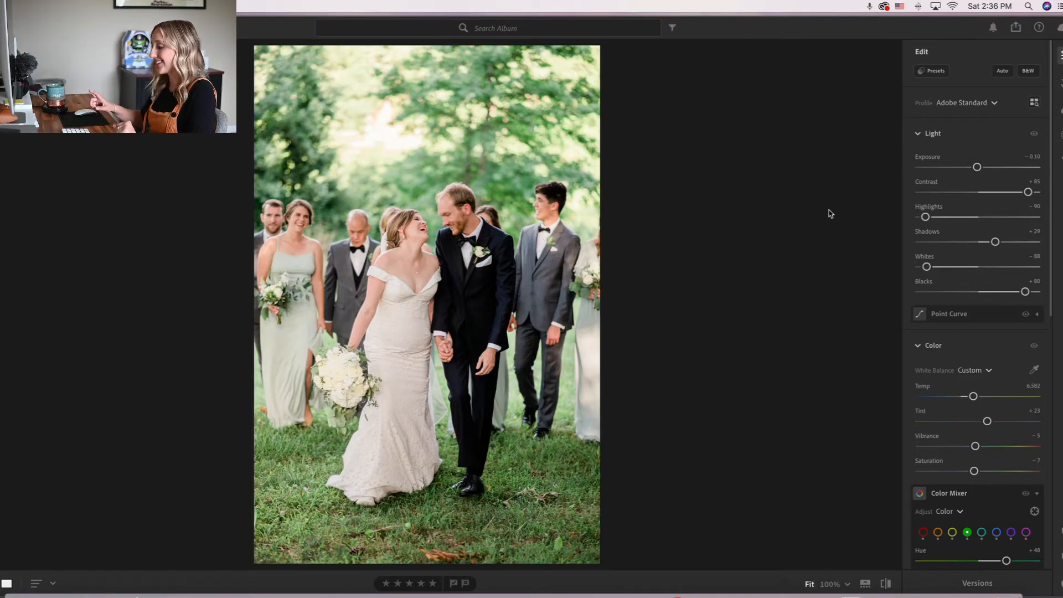
Step: Apply presets 1b. Fuji 400H, 2f. Shadow Soft and 3b. Lens Correction On to the next photo of the couple walking on the lawn
{"action": "key", "text": "Right"}
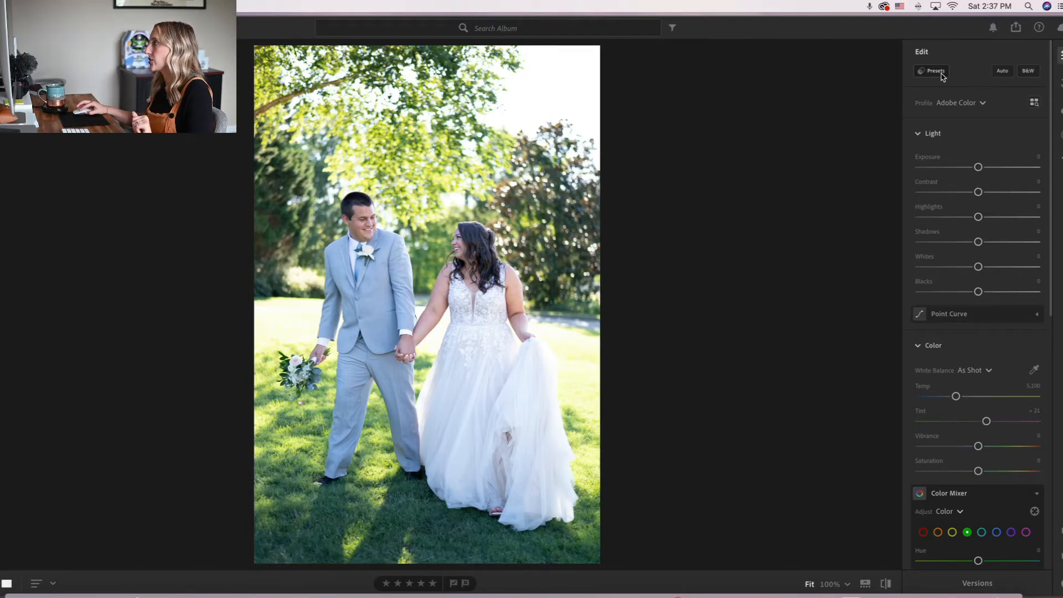
{"action": "left_click", "coordinate": [924, 74]}
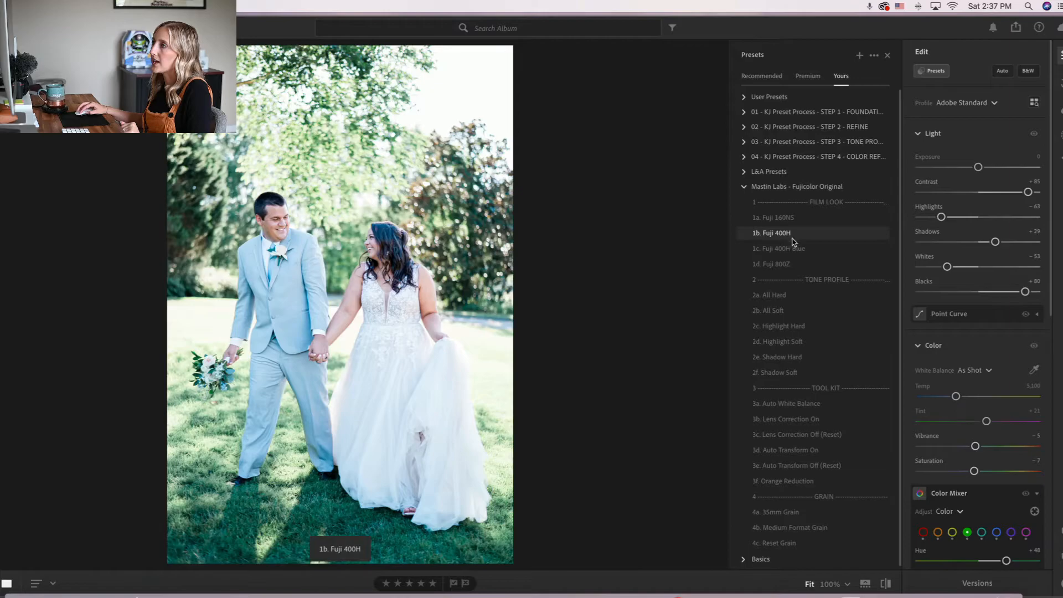
{"action": "left_click", "coordinate": [795, 236]}
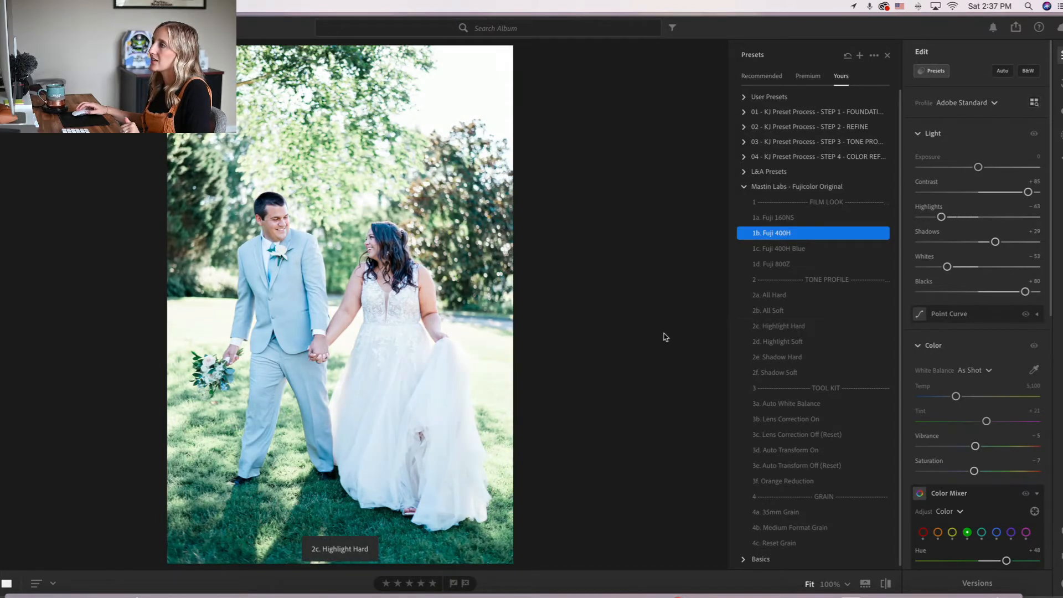
{"action": "left_click", "coordinate": [741, 379]}
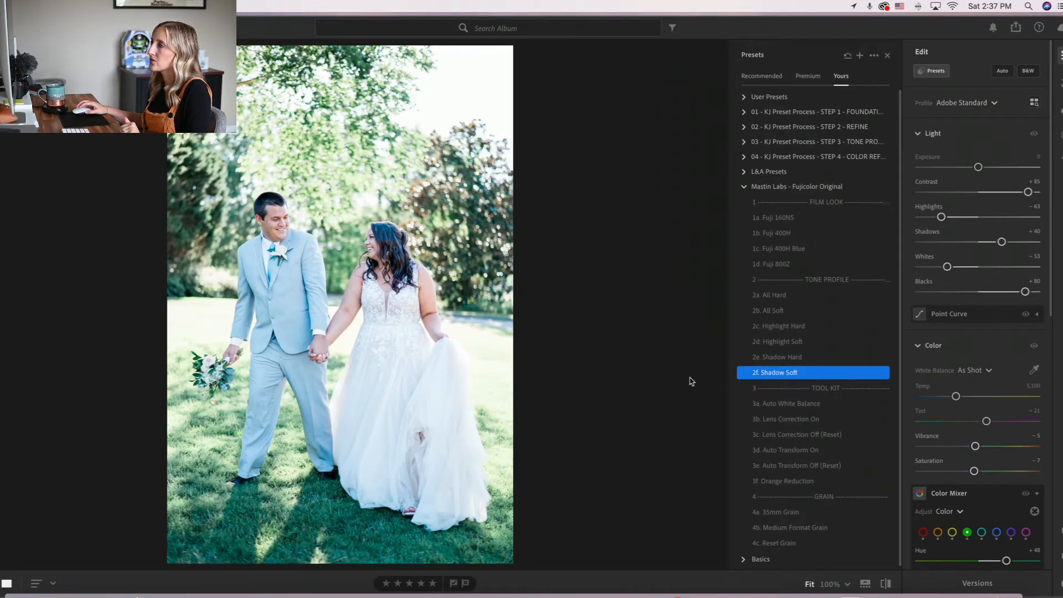
{"action": "left_click", "coordinate": [801, 421]}
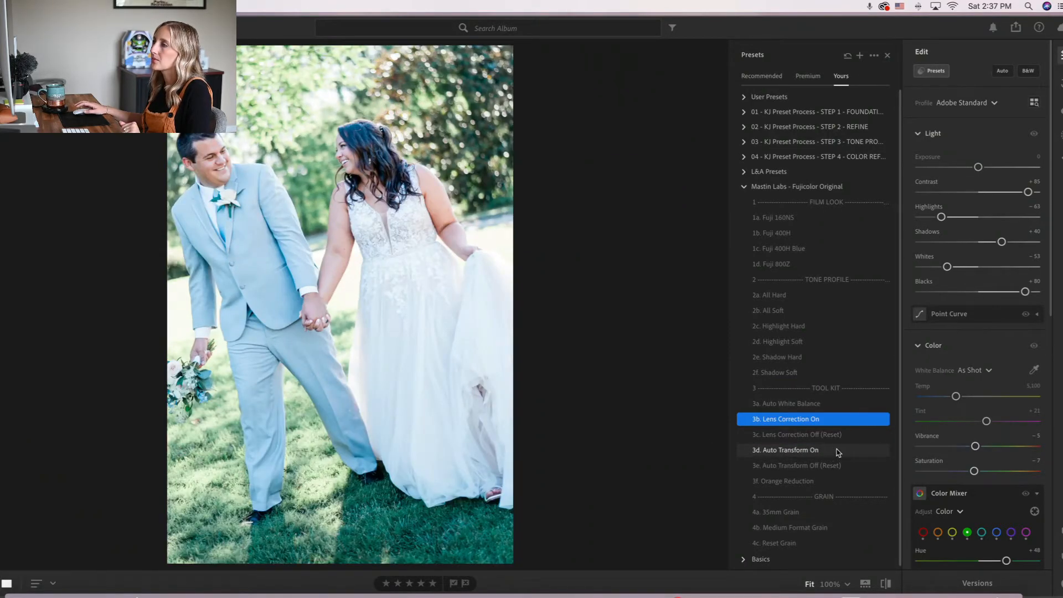
Step: Straighten the walking couple photo to -0.85 and crop it in slightly at the original aspect ratio
{"action": "left_click", "coordinate": [1060, 82]}
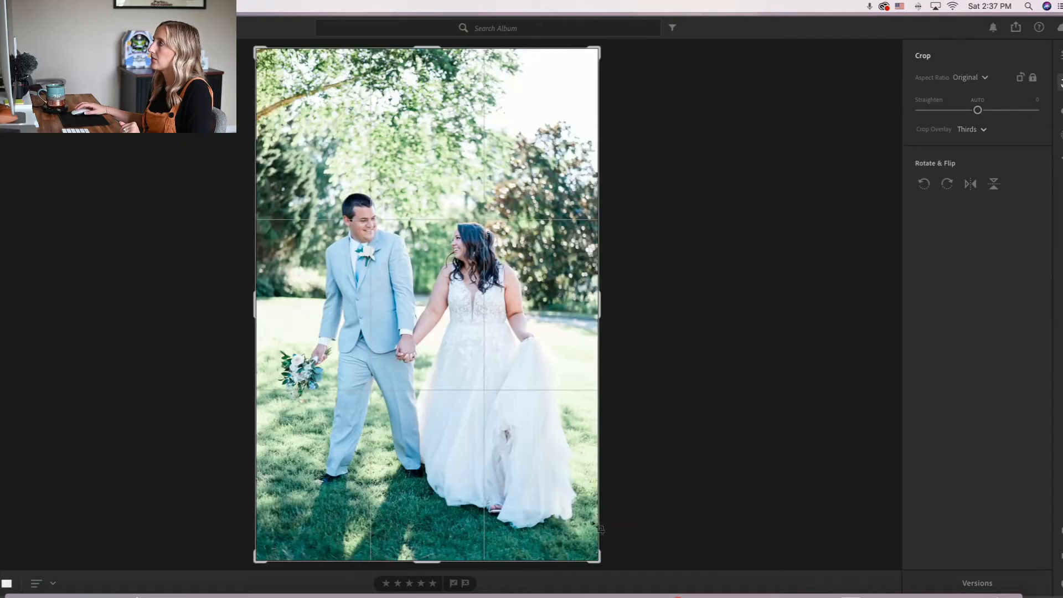
{"action": "left_click_drag", "start_coordinate": [690, 532], "coordinate": [663, 521]}
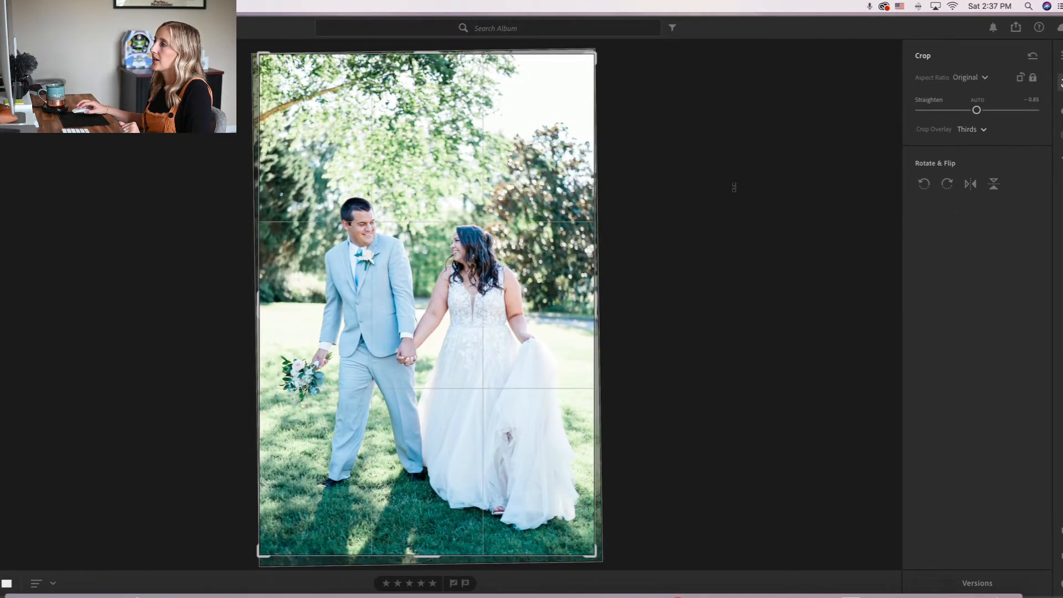
{"action": "left_click_drag", "start_coordinate": [260, 54], "coordinate": [263, 55]}
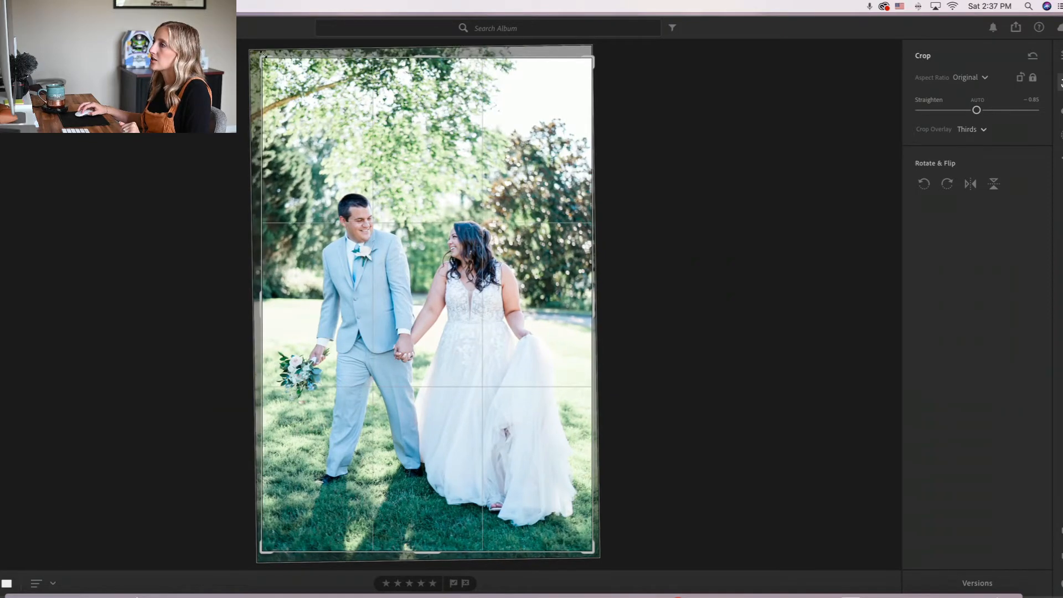
{"action": "key", "text": "e"}
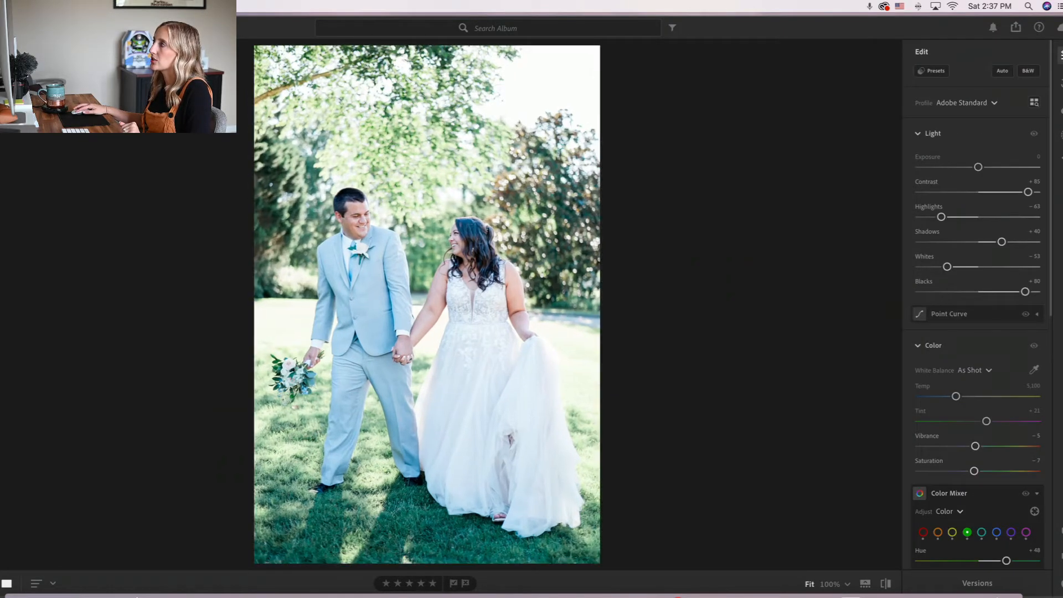
{"action": "left_click", "coordinate": [1062, 55]}
{"action": "left_click", "coordinate": [1062, 55]}
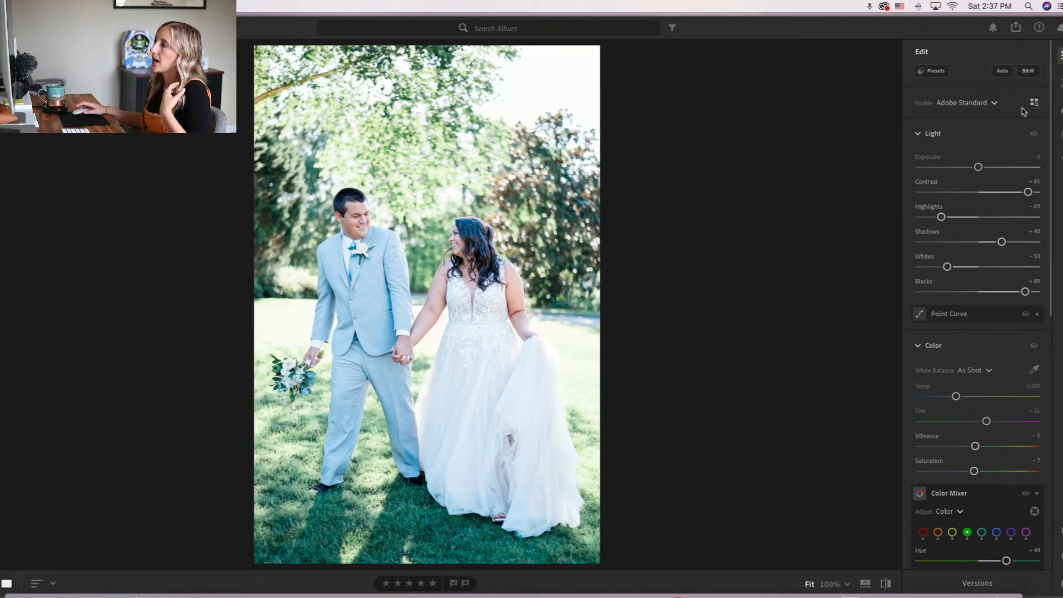
Step: Rotate the walking couple photo further to -1.52 and tighten the crop around the couple
{"action": "left_click", "coordinate": [1061, 82]}
{"action": "left_click_drag", "start_coordinate": [745, 475], "coordinate": [749, 469]}
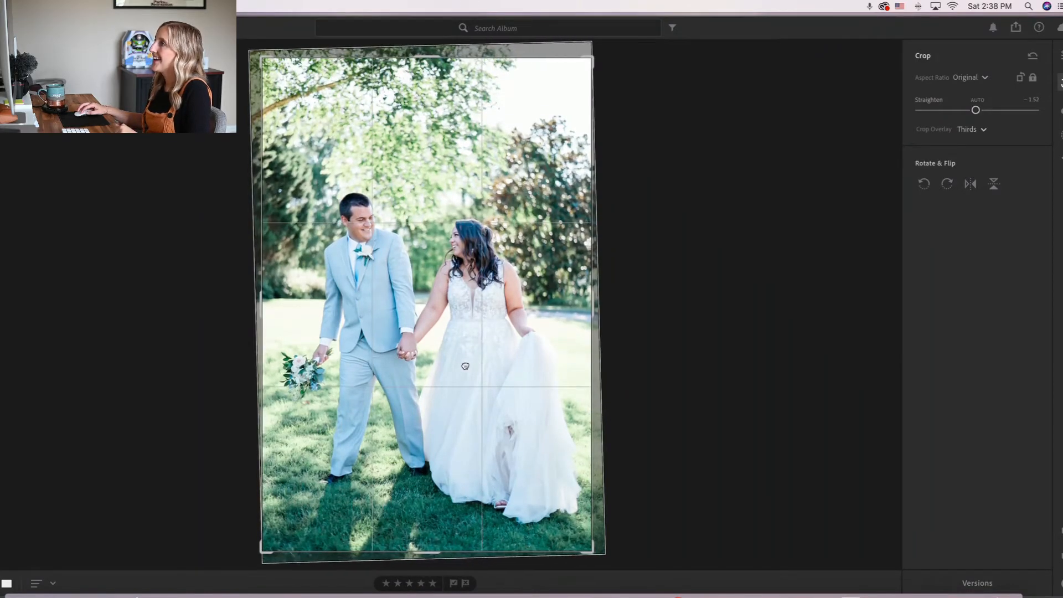
{"action": "left_click_drag", "start_coordinate": [365, 65], "coordinate": [366, 77]}
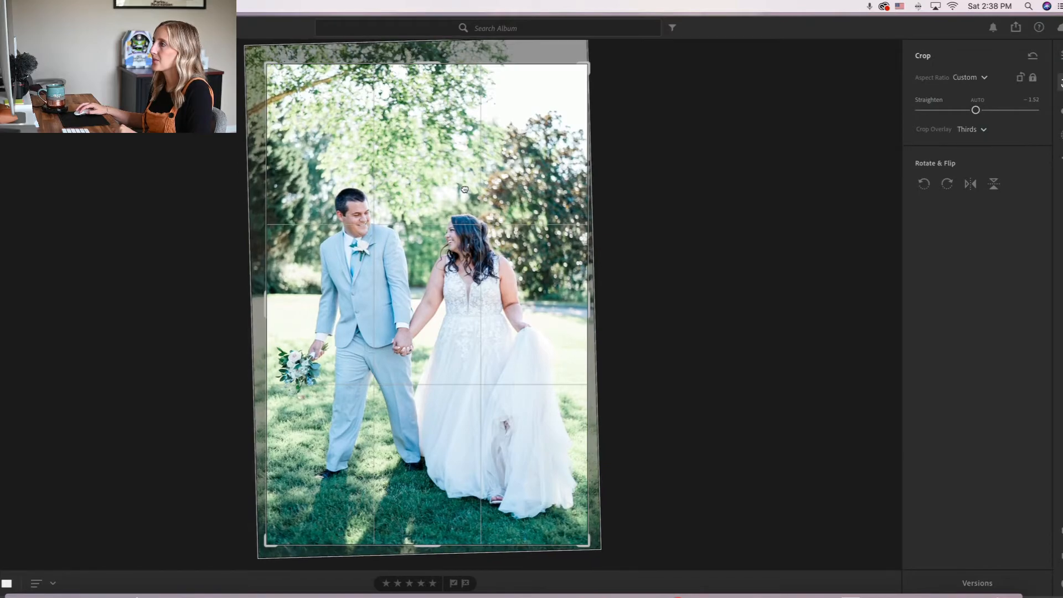
{"action": "left_click", "coordinate": [1061, 56]}
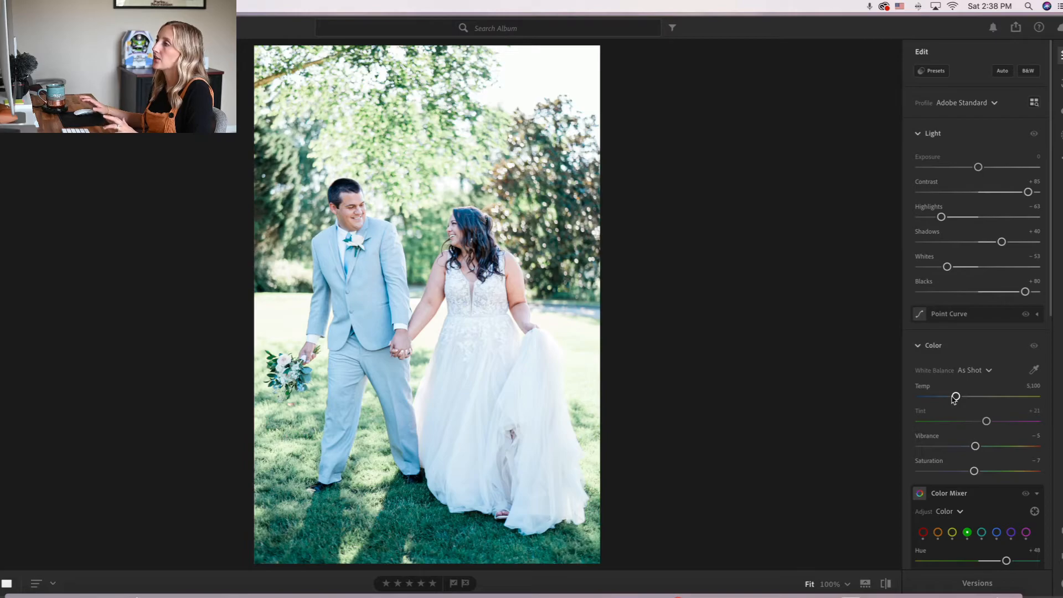
Step: Warm the walking couple photo to a temperature of 6,552 and fine-tune its straightening to -1.84
{"action": "left_click_drag", "start_coordinate": [954, 400], "coordinate": [977, 403]}
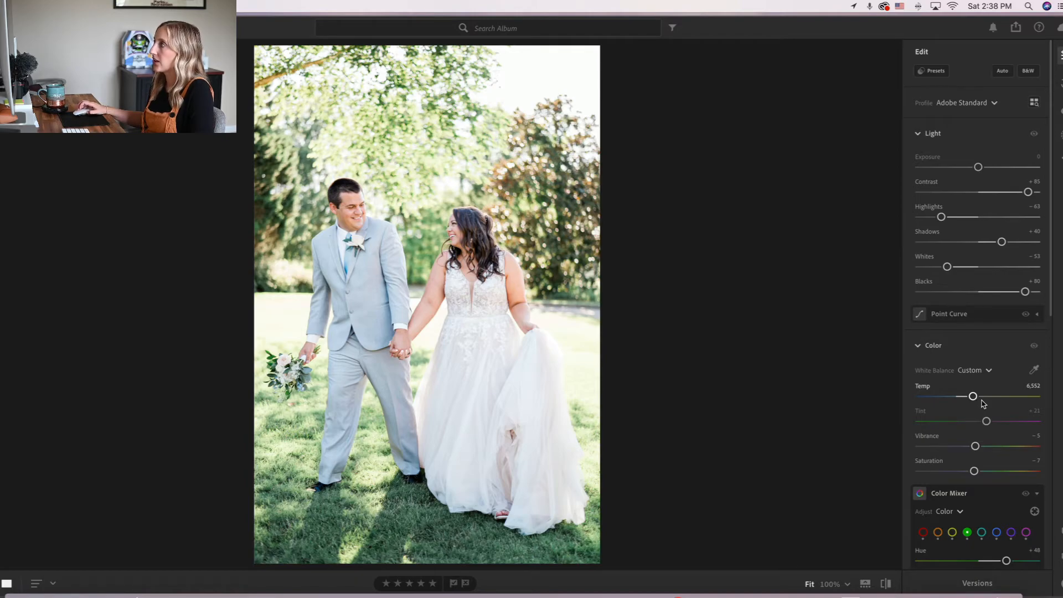
{"action": "key", "text": "c"}
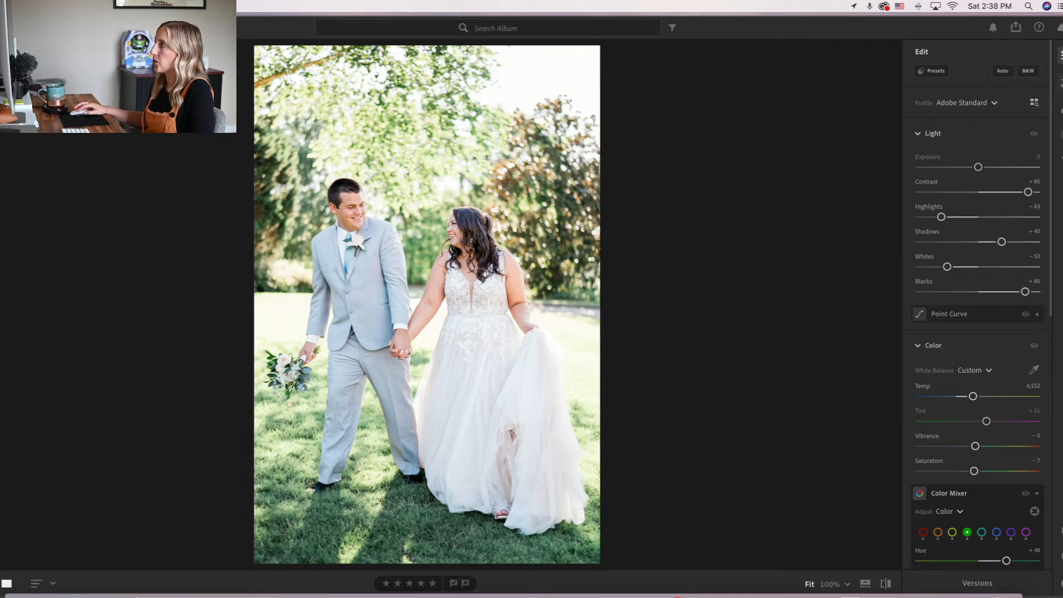
{"action": "left_click_drag", "start_coordinate": [834, 442], "coordinate": [837, 446]}
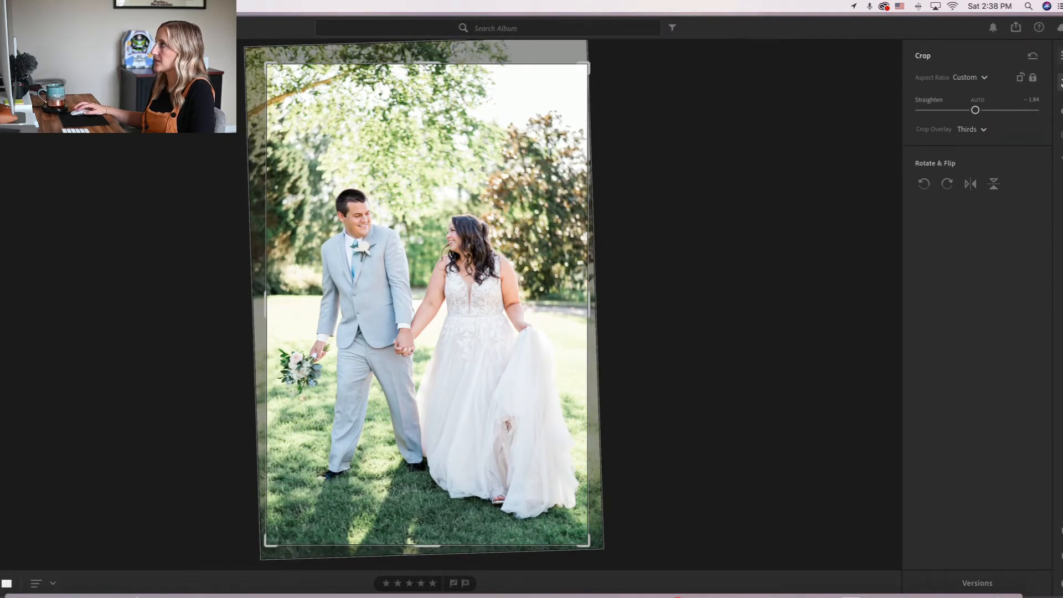
{"action": "left_click", "coordinate": [1061, 55]}
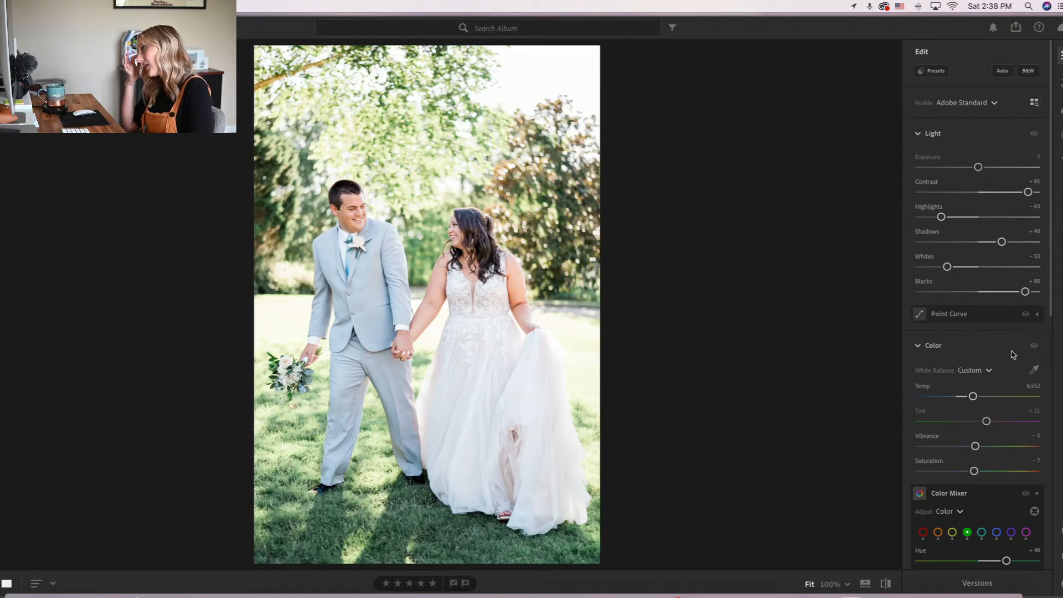
Step: Set the walking couple photo's temperature to 7,420 and its tint to +19
{"action": "scroll", "coordinate": [980, 383], "scroll_direction": "down", "scroll_amount": 1}
{"action": "scroll", "coordinate": [976, 397], "scroll_direction": "down", "scroll_amount": 1}
{"action": "scroll", "coordinate": [978, 396], "scroll_direction": "up", "scroll_amount": 1}
{"action": "scroll", "coordinate": [975, 393], "scroll_direction": "down", "scroll_amount": 1}
{"action": "scroll", "coordinate": [973, 395], "scroll_direction": "up", "scroll_amount": 1}
{"action": "scroll", "coordinate": [974, 395], "scroll_direction": "down", "scroll_amount": 1}
{"action": "mouse_move", "coordinate": [973, 391]}
{"action": "left_mouse_down"}
{"action": "mouse_move", "coordinate": [1029, 390]}
{"action": "mouse_move", "coordinate": [987, 391]}
{"action": "left_mouse_up"}
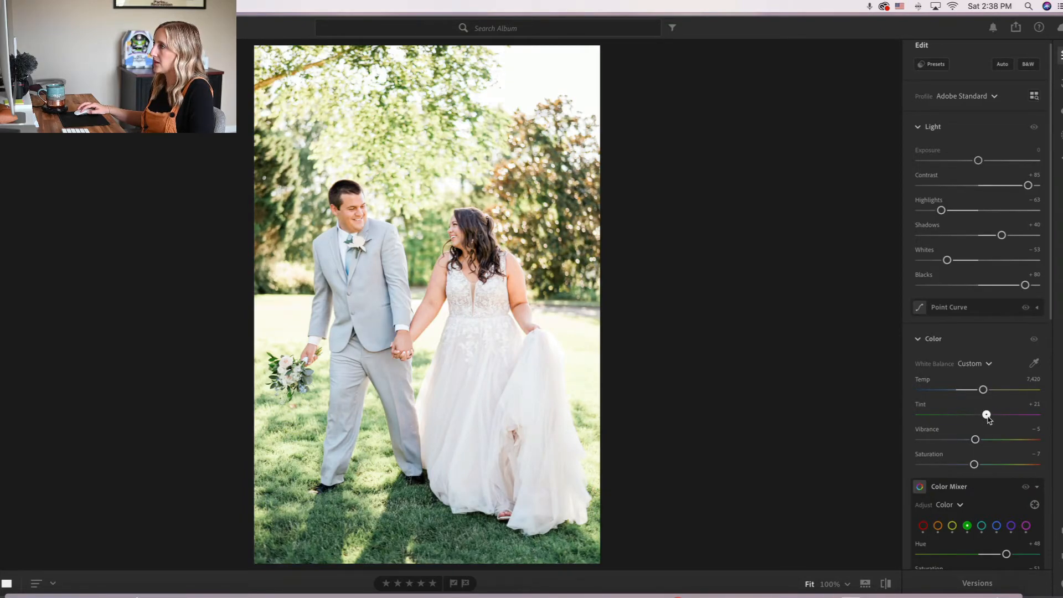
{"action": "left_click_drag", "start_coordinate": [989, 419], "coordinate": [988, 419]}
{"action": "scroll", "coordinate": [988, 419], "scroll_direction": "down", "scroll_amount": 1}
{"action": "scroll", "coordinate": [986, 421], "scroll_direction": "up", "scroll_amount": 2}
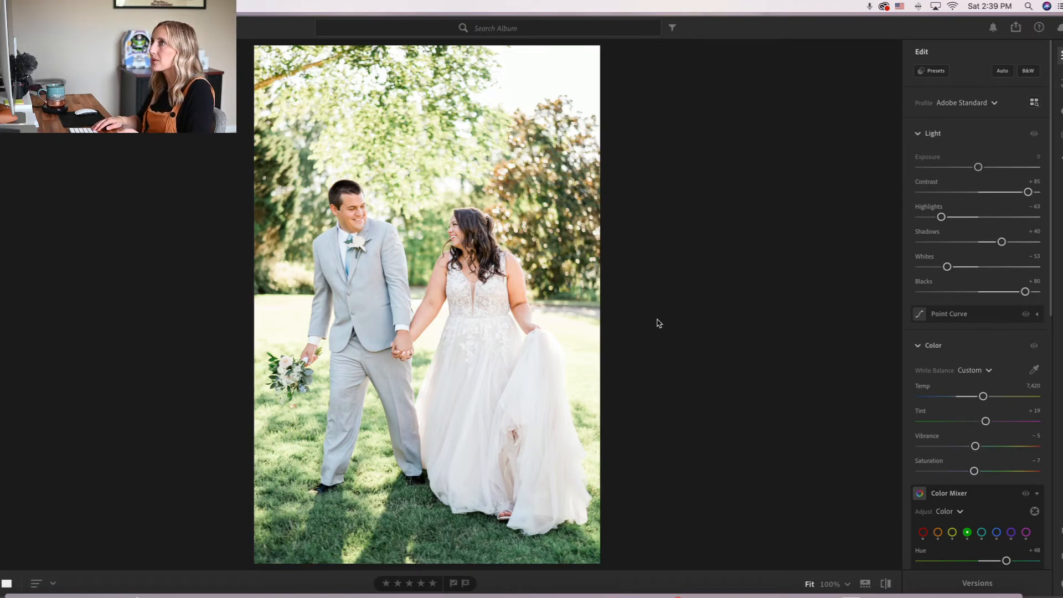
Step: Apply presets 1c. Fuji 400H Blue and 2d. Highlight Soft to the next photo, of the bride being dressed by the window
{"action": "key", "text": "Right"}
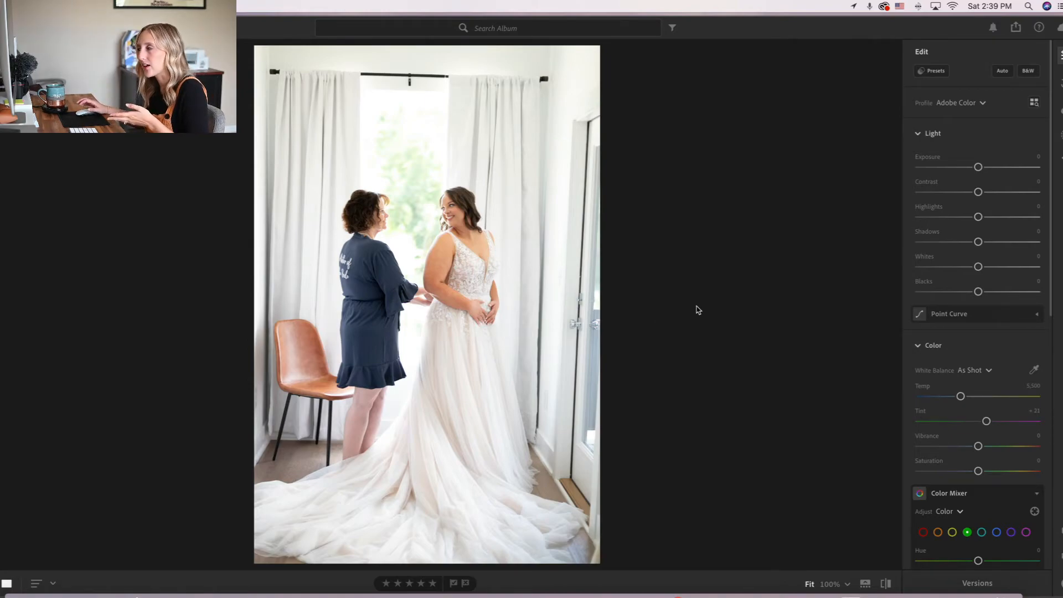
{"action": "left_click", "coordinate": [932, 71]}
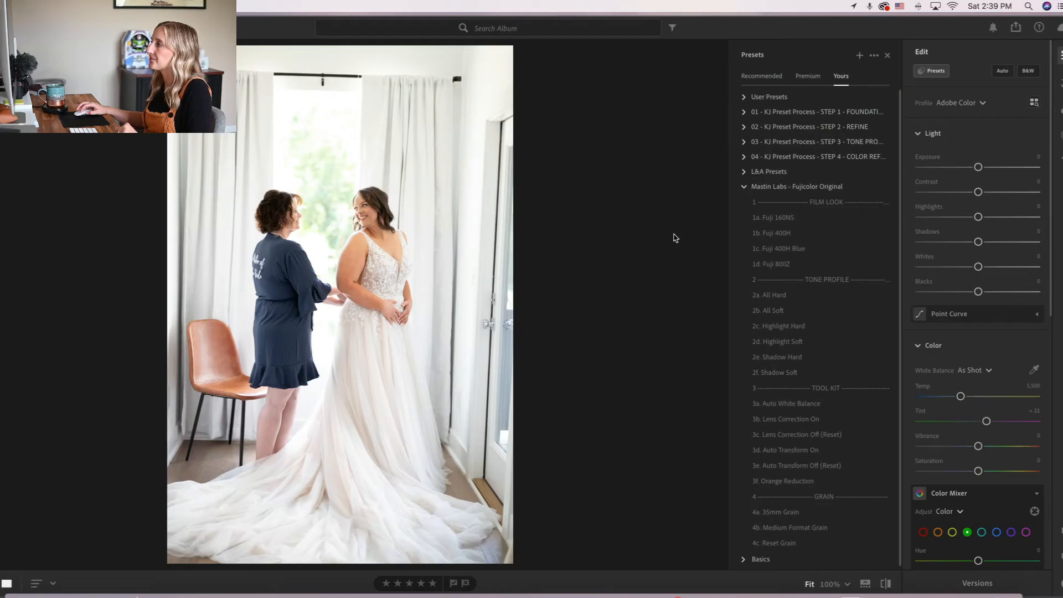
{"action": "left_click", "coordinate": [776, 249]}
{"action": "left_click", "coordinate": [779, 240]}
{"action": "left_click", "coordinate": [780, 250]}
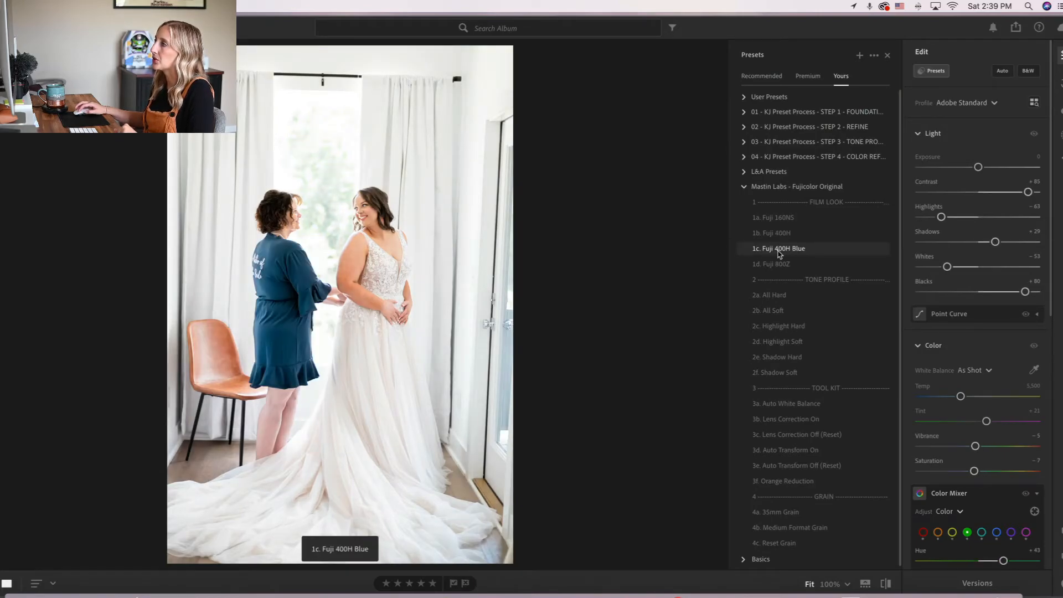
{"action": "left_click", "coordinate": [780, 250]}
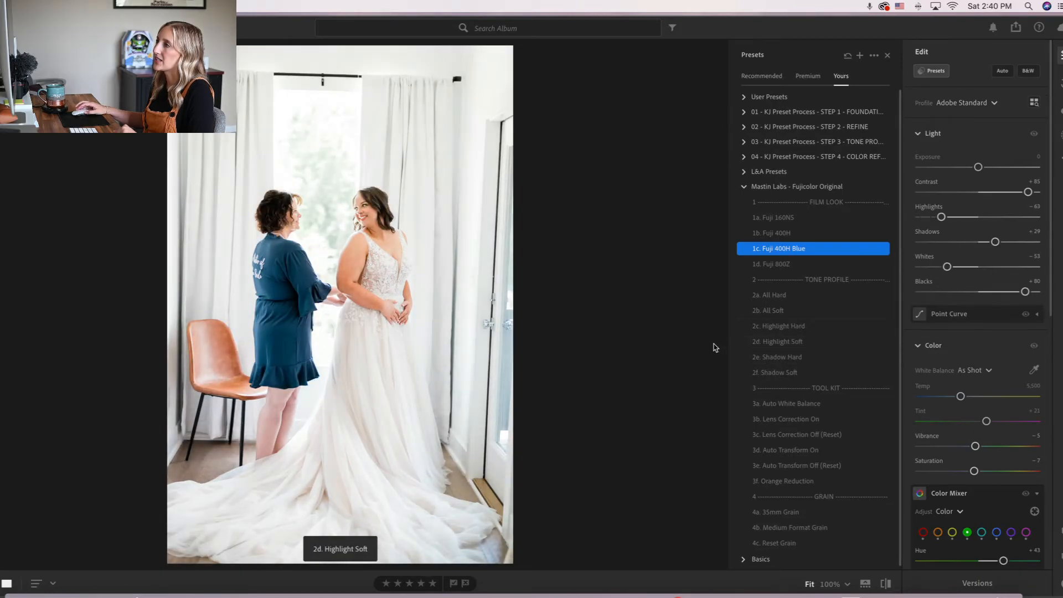
{"action": "left_click", "coordinate": [763, 348]}
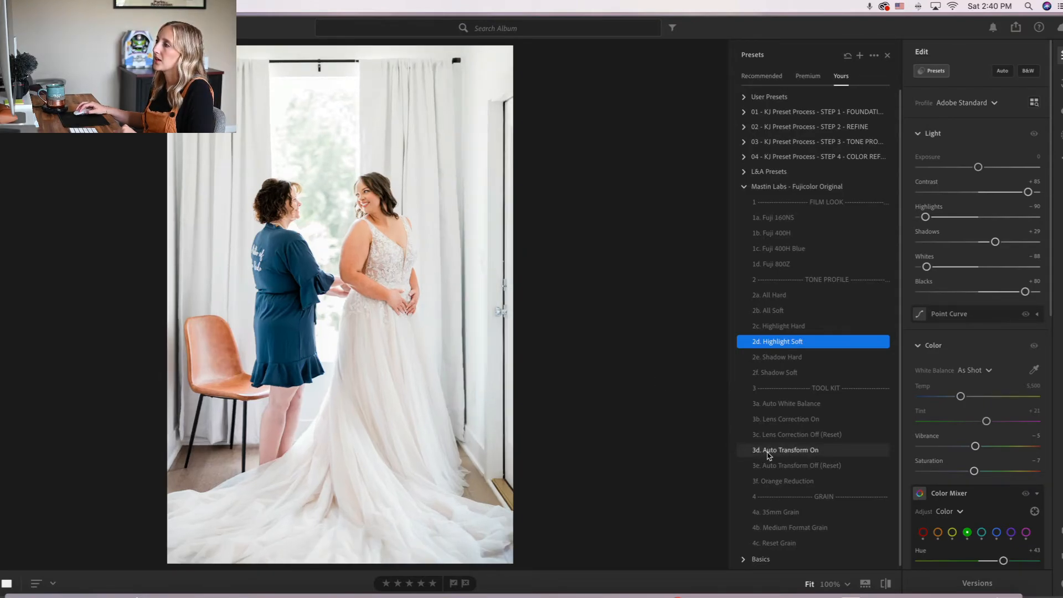
Step: Apply presets 3b. Lens Correction On and 3d. Auto Transform On to the bride photo, and straighten and tighten its crop
{"action": "left_click", "coordinate": [770, 452]}
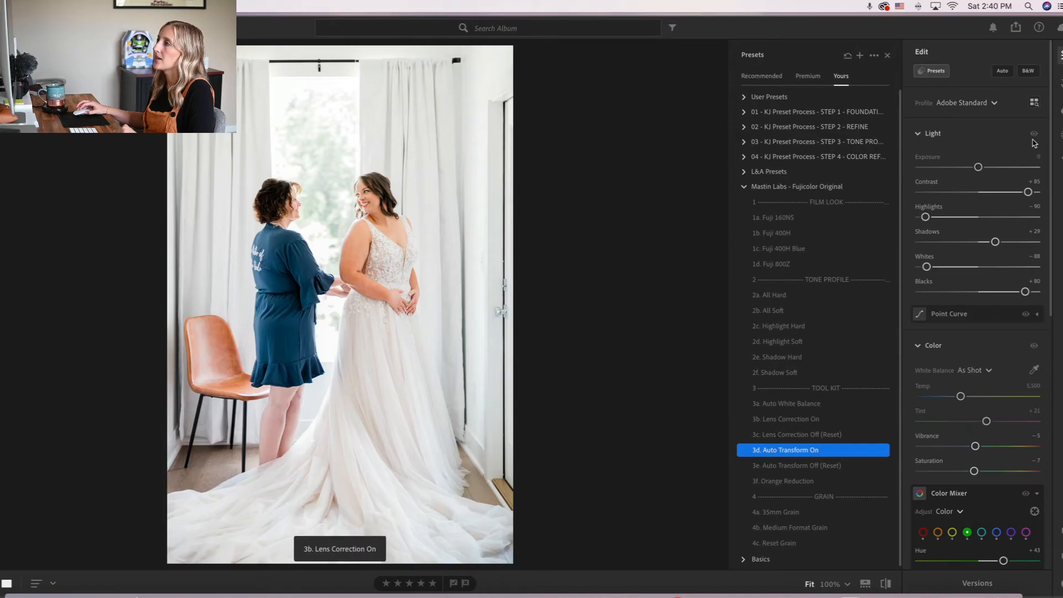
{"action": "key", "text": "c"}
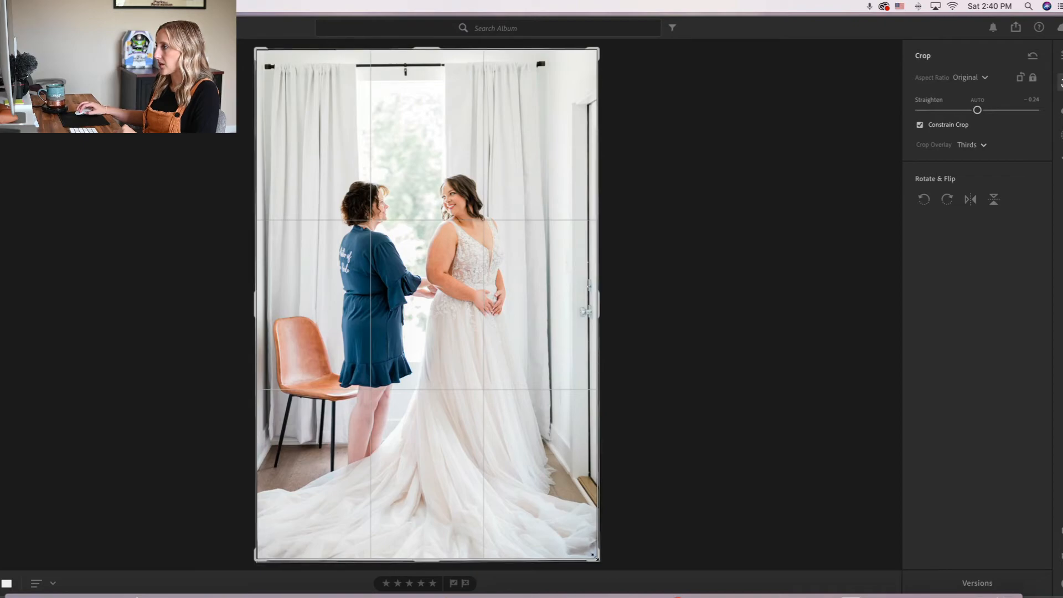
{"action": "key", "text": "e"}
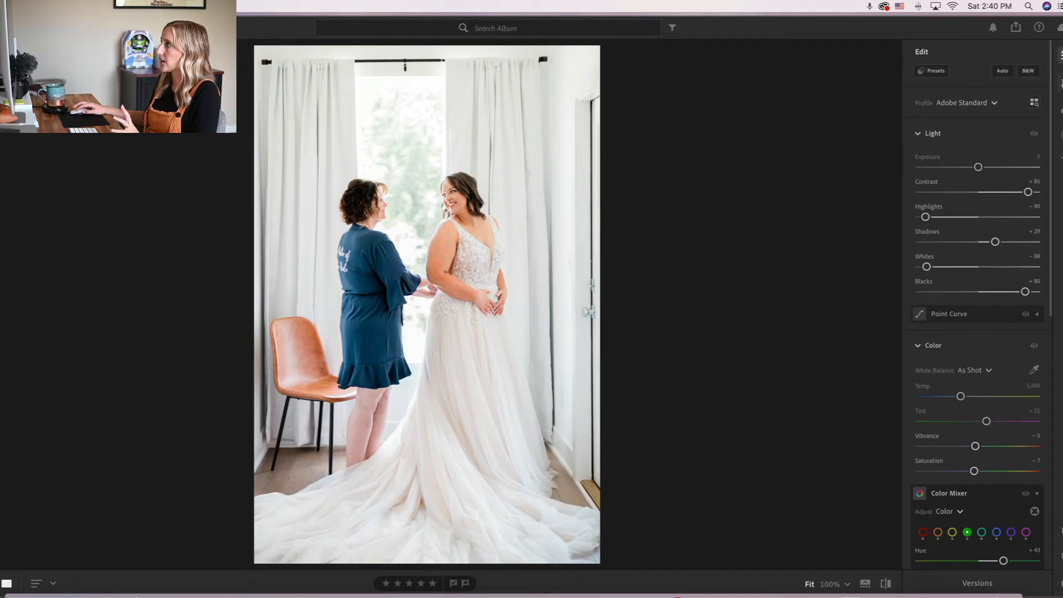
{"action": "key", "text": "c"}
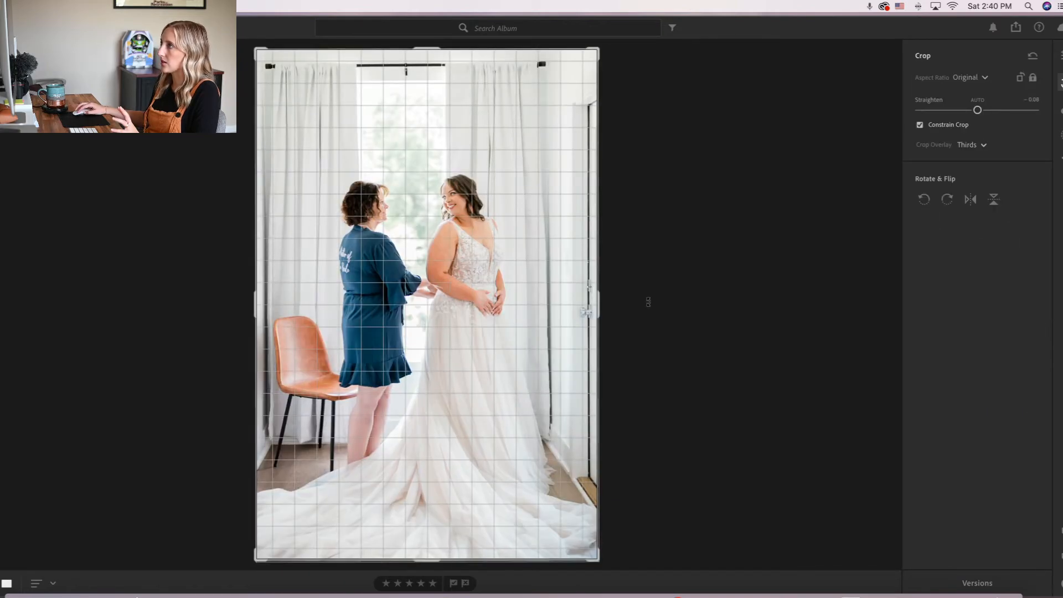
{"action": "key", "text": "e"}
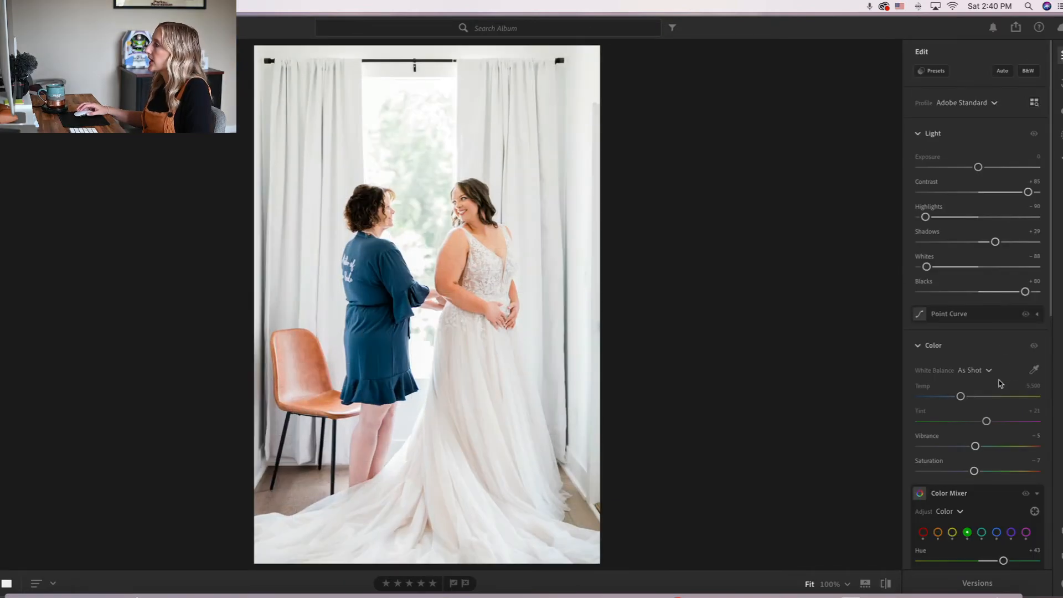
Step: Warm the bride photo to a temperature of 6,129 and set its exposure to -0.10
{"action": "mouse_move", "coordinate": [962, 399]}
{"action": "left_mouse_down"}
{"action": "mouse_move", "coordinate": [1007, 401]}
{"action": "mouse_move", "coordinate": [971, 405]}
{"action": "left_mouse_up"}
{"action": "scroll", "coordinate": [971, 405], "scroll_direction": "down", "scroll_amount": 1}
{"action": "scroll", "coordinate": [970, 405], "scroll_direction": "up", "scroll_amount": 1}
{"action": "left_click", "coordinate": [1034, 127]}
{"action": "type", "text": "-0.1"}
{"action": "key", "text": "Return"}
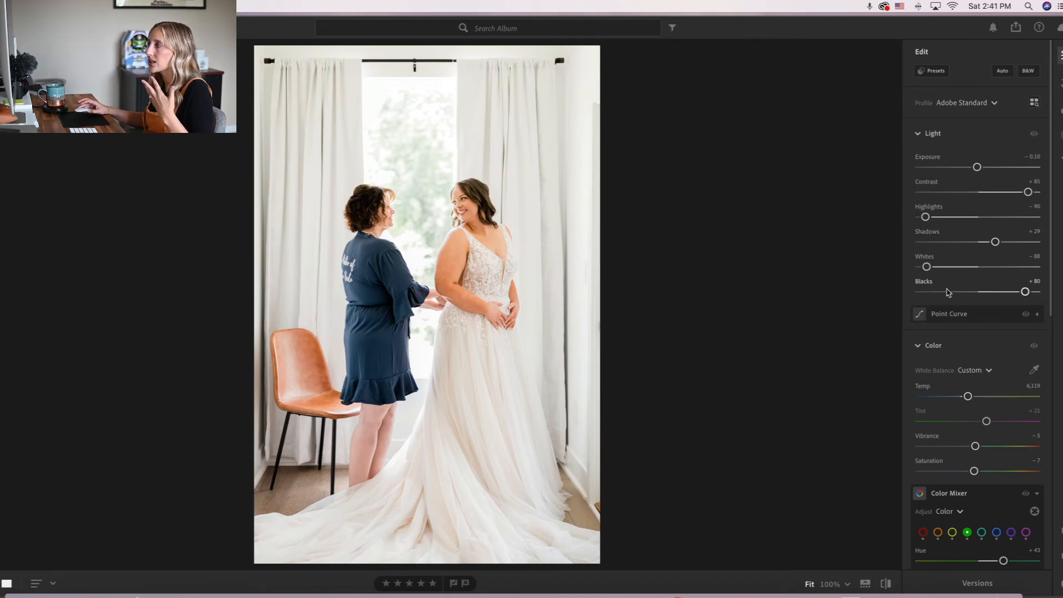
Step: Apply preset 3f. Orange Reduction to the bride photo, set its tint to +15 and check the orange channel in the Color Mixer
{"action": "scroll", "coordinate": [991, 415], "scroll_direction": "down", "scroll_amount": 1}
{"action": "scroll", "coordinate": [988, 413], "scroll_direction": "up", "scroll_amount": 1}
{"action": "left_click", "coordinate": [923, 72]}
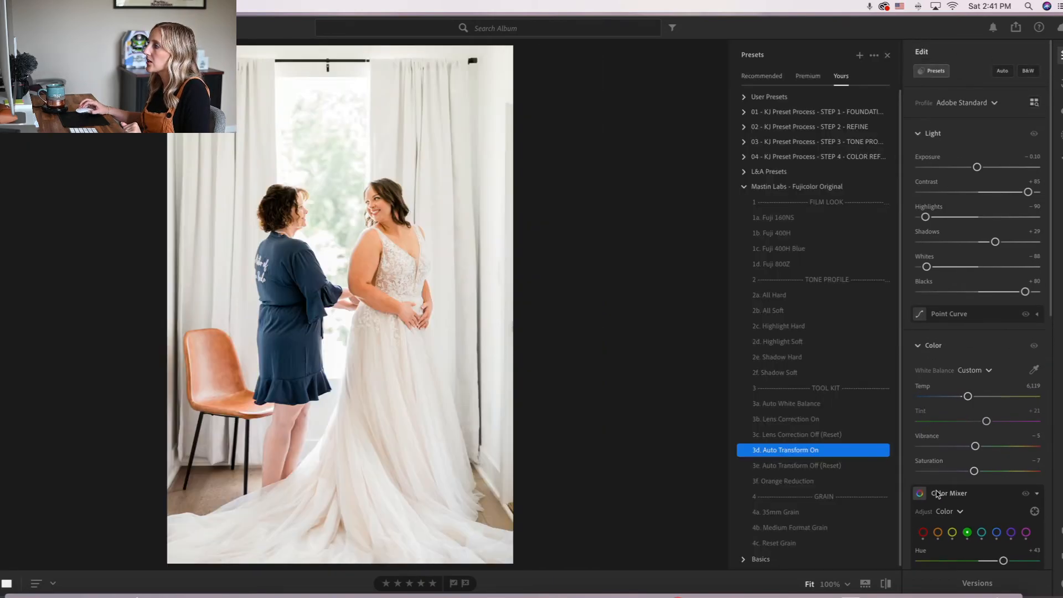
{"action": "left_click", "coordinate": [753, 483]}
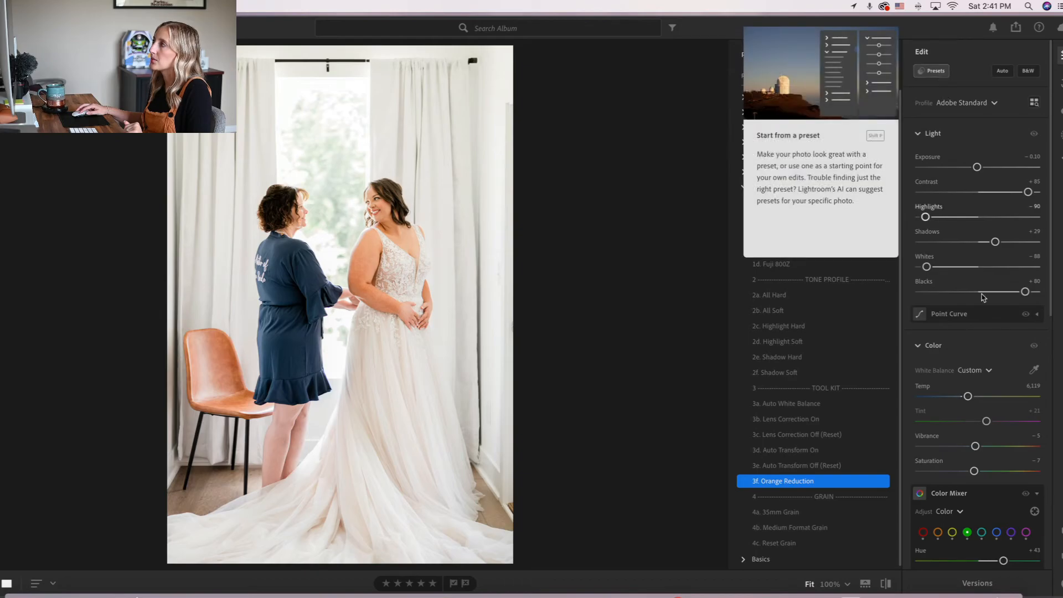
{"action": "scroll", "coordinate": [991, 370], "scroll_direction": "down", "scroll_amount": 5}
{"action": "left_click", "coordinate": [938, 332]}
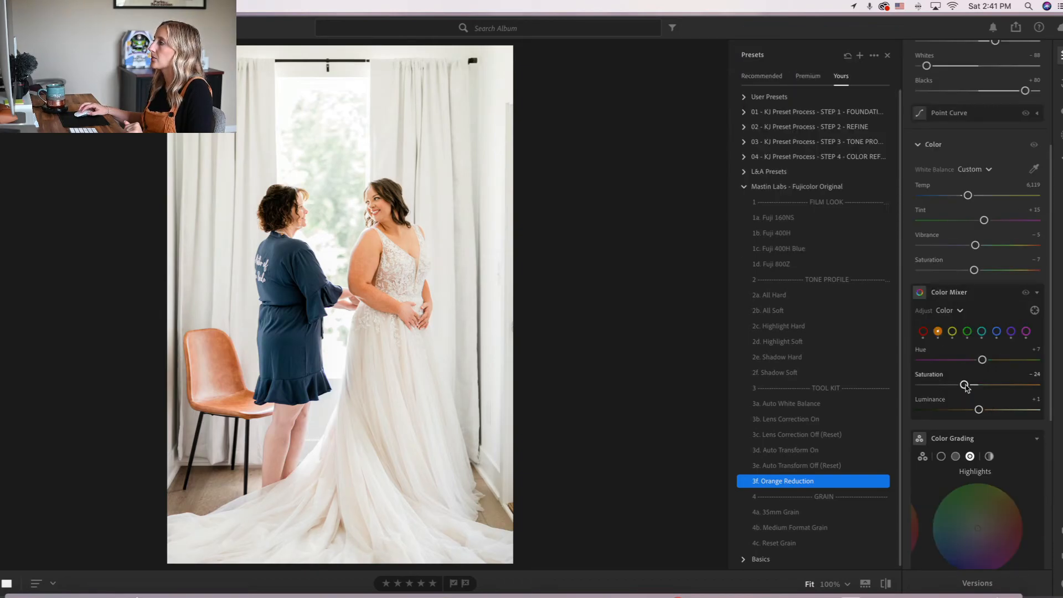
{"action": "scroll", "coordinate": [1007, 392], "scroll_direction": "up", "scroll_amount": 5}
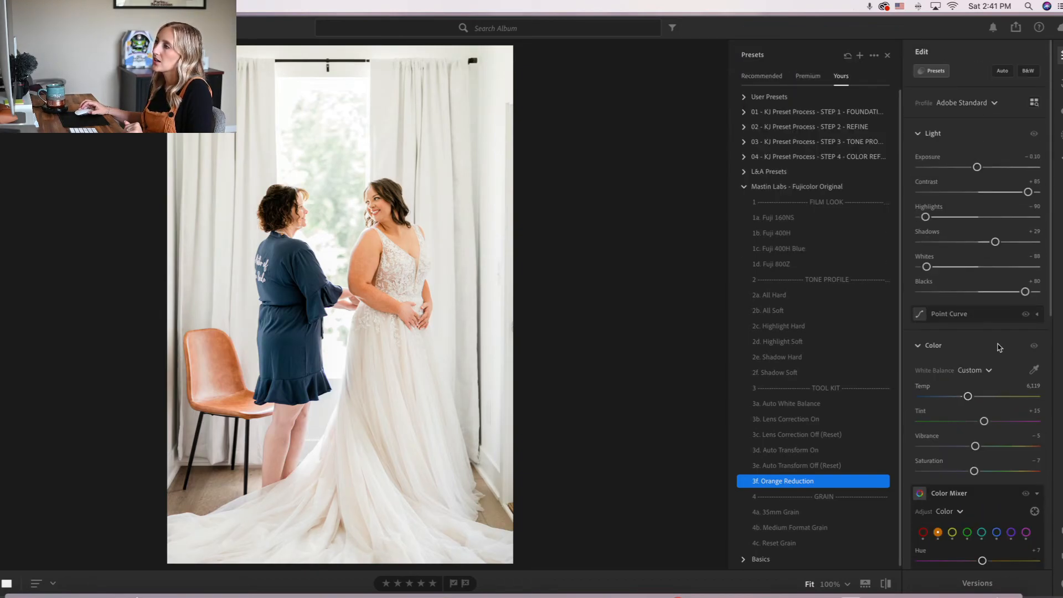
{"action": "left_click", "coordinate": [944, 73]}
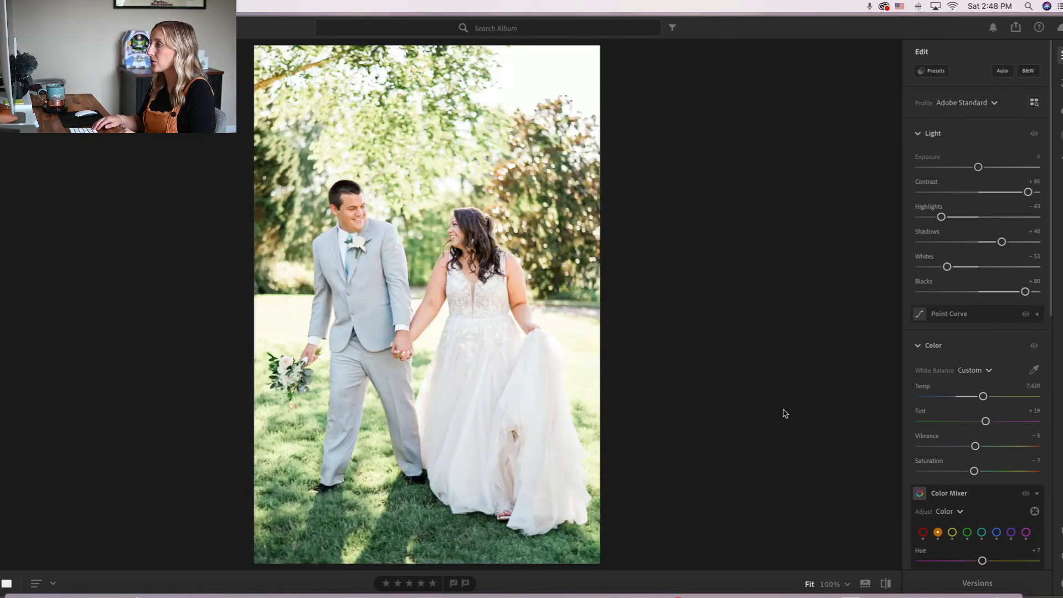
Step: Page through the edited wedding and beach couple photos to compare their finished look
{"action": "key", "text": "Right"}
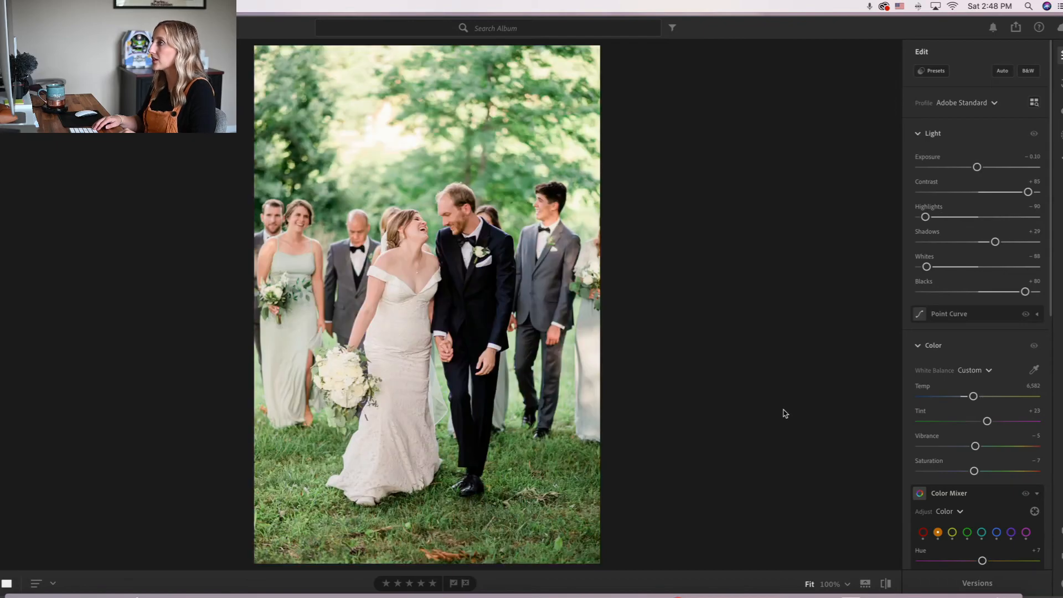
{"action": "key", "text": "Right"}
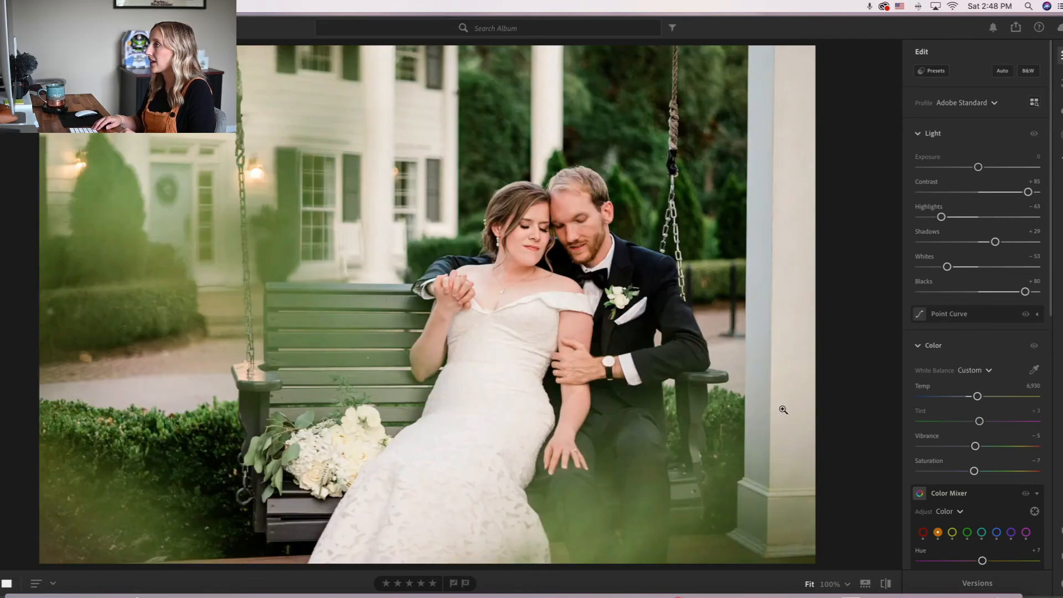
{"action": "key", "text": "Right"}
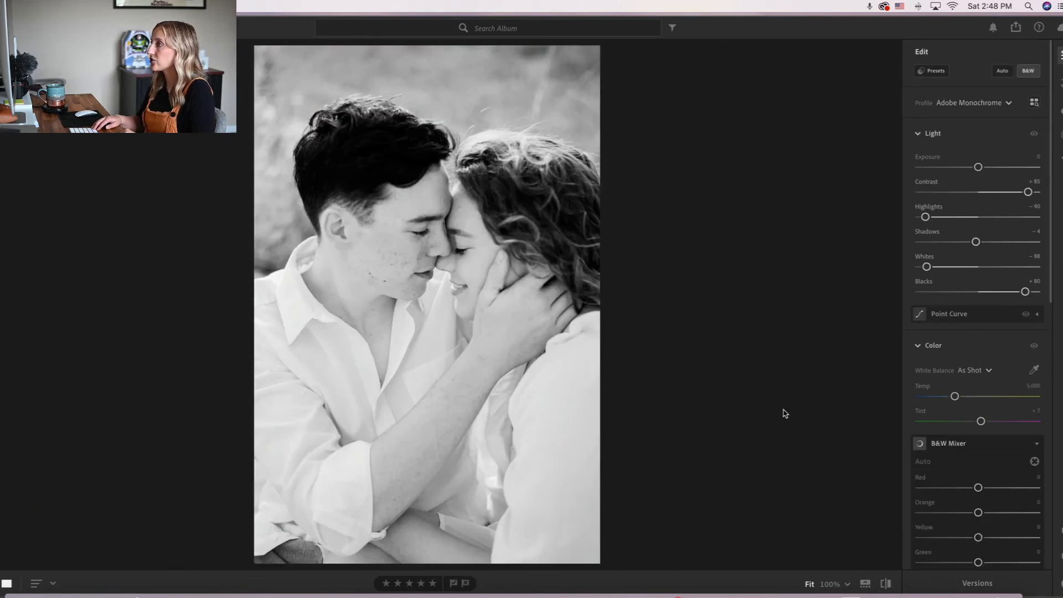
{"action": "key", "text": "Right"}
{"action": "key", "text": "Right"}
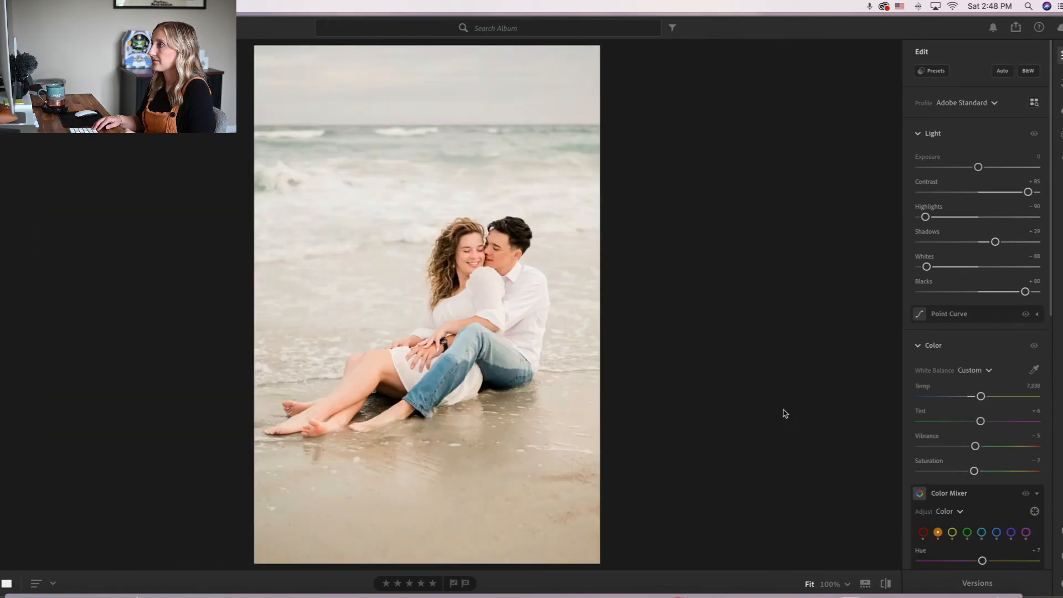